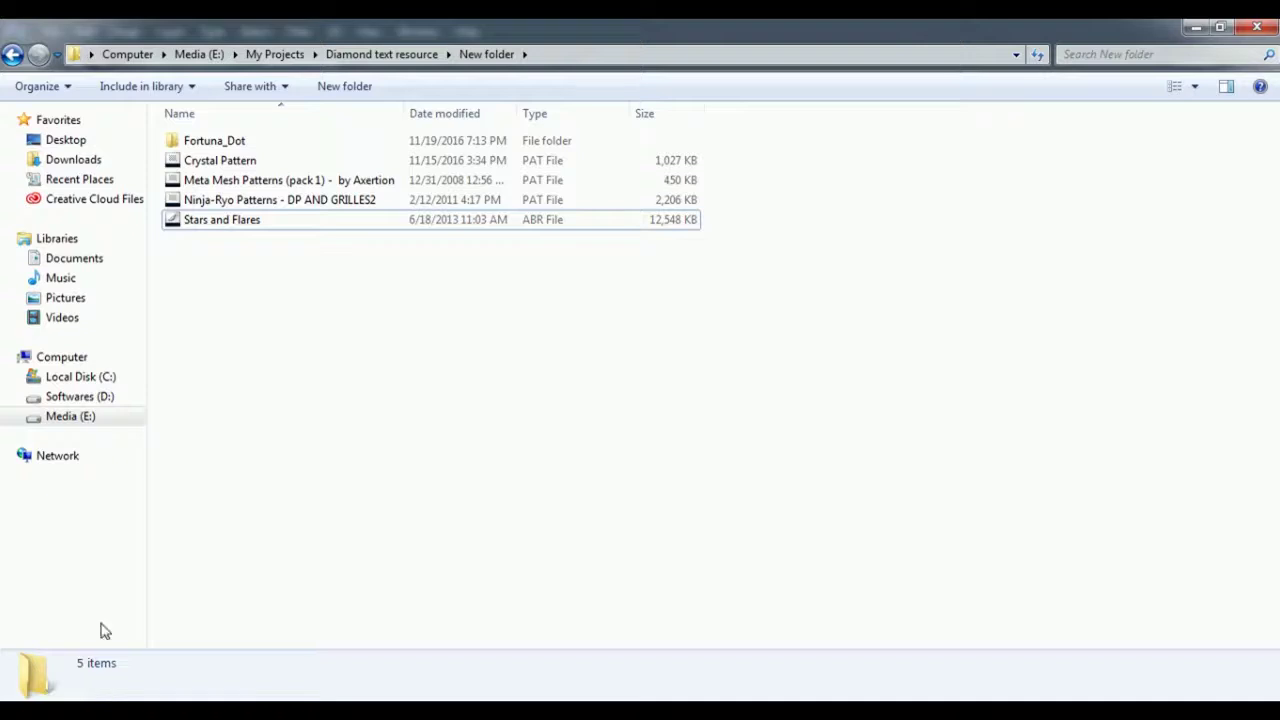
# Install the Fortuna Dot font from the Fortuna_Dot folder, close its preview, and return to the resource folder
pyautogui.doubleClick(222, 146)
pyautogui.doubleClick(227, 146)
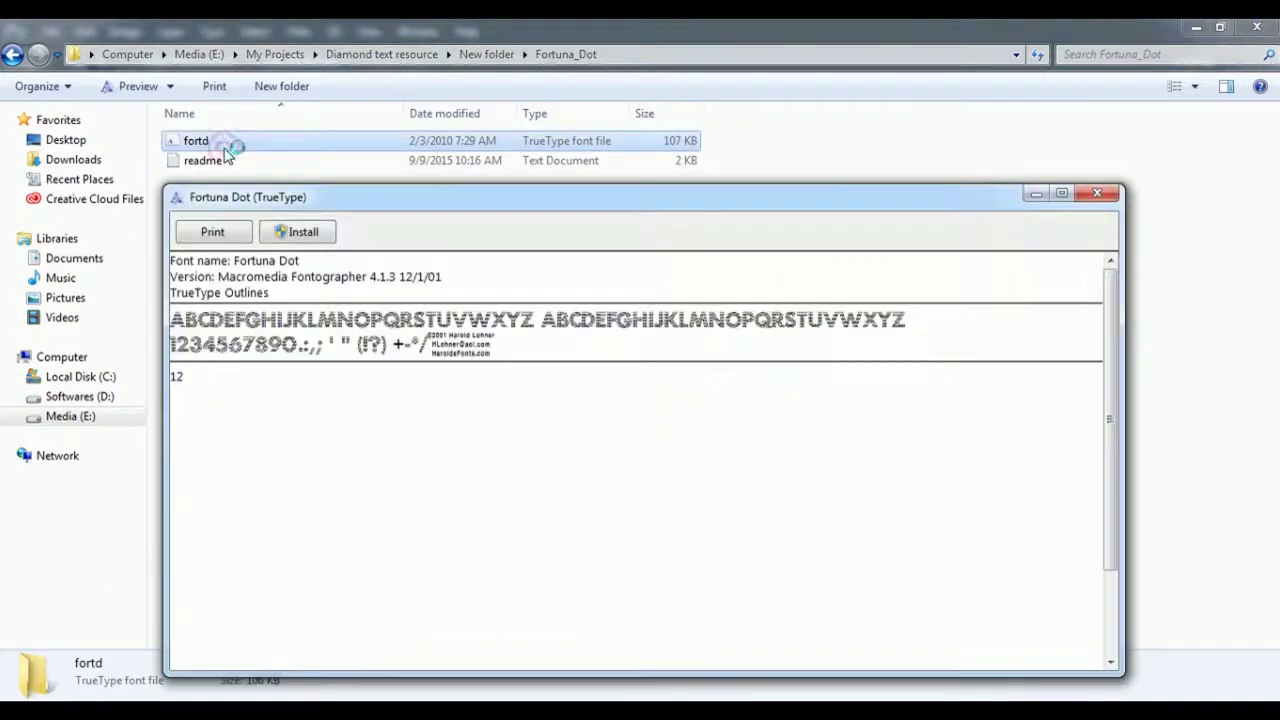
pyautogui.click(302, 236)
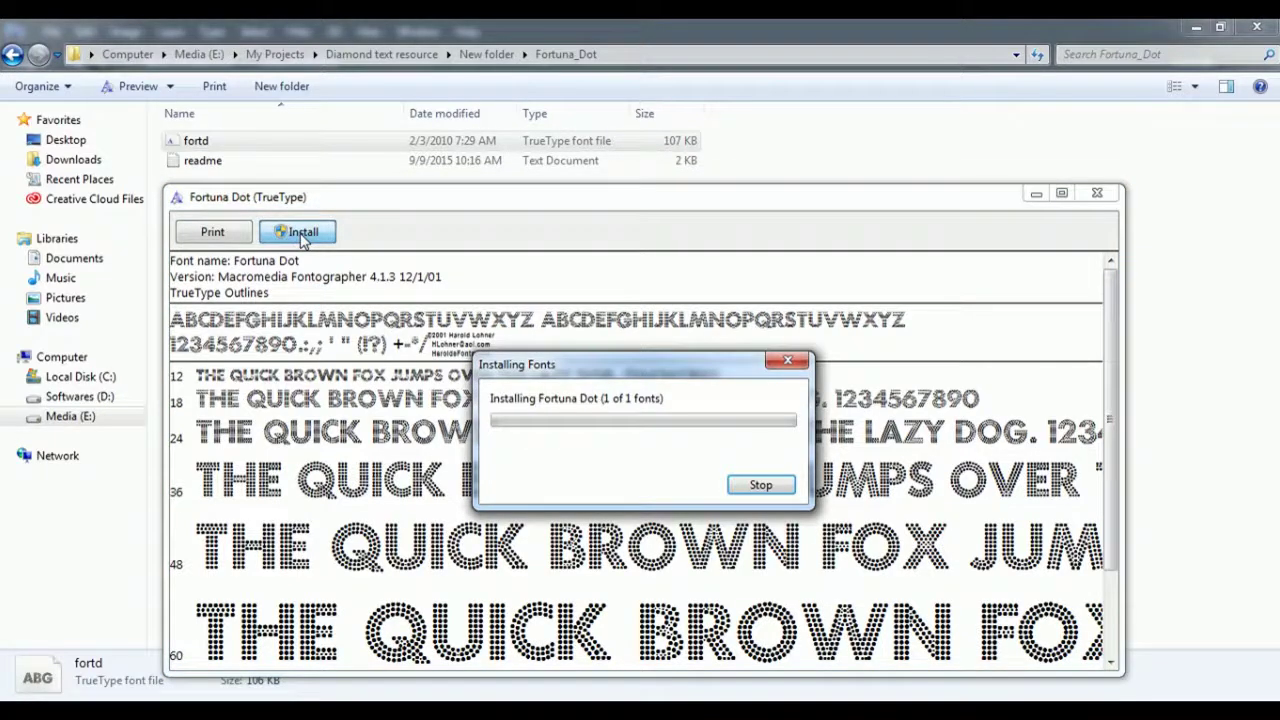
pyautogui.click(1097, 193)
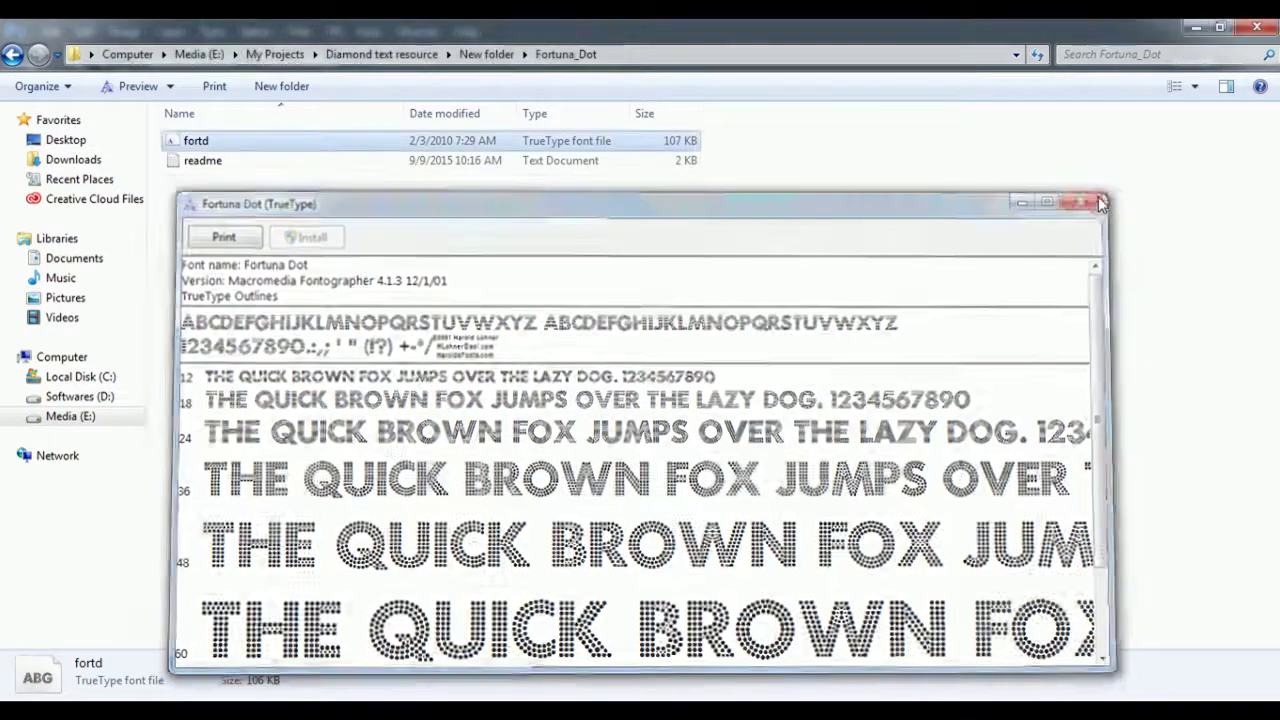
pyautogui.click(13, 55)
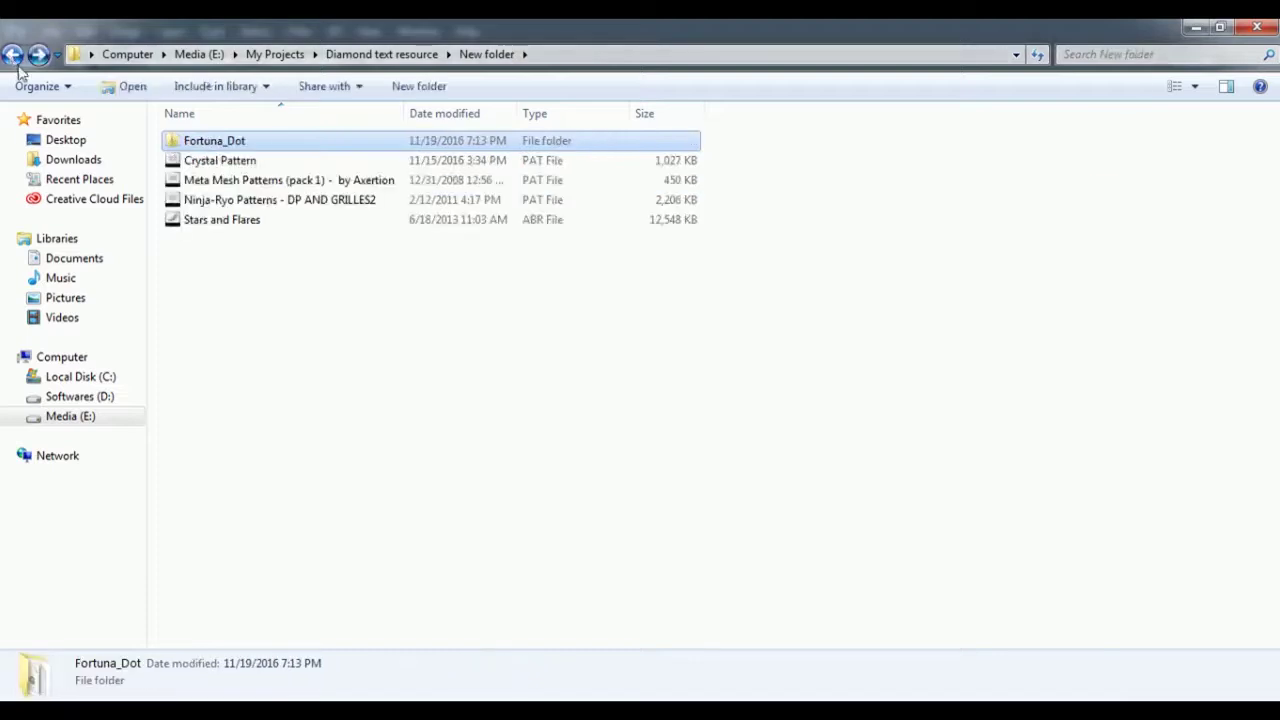
# In a separate Explorer window, open C:\Program Files\Adobe\Adobe Photoshop CC 2015.5\Presets\Brushes
pyautogui.click(195, 168)
pyautogui.press('super')
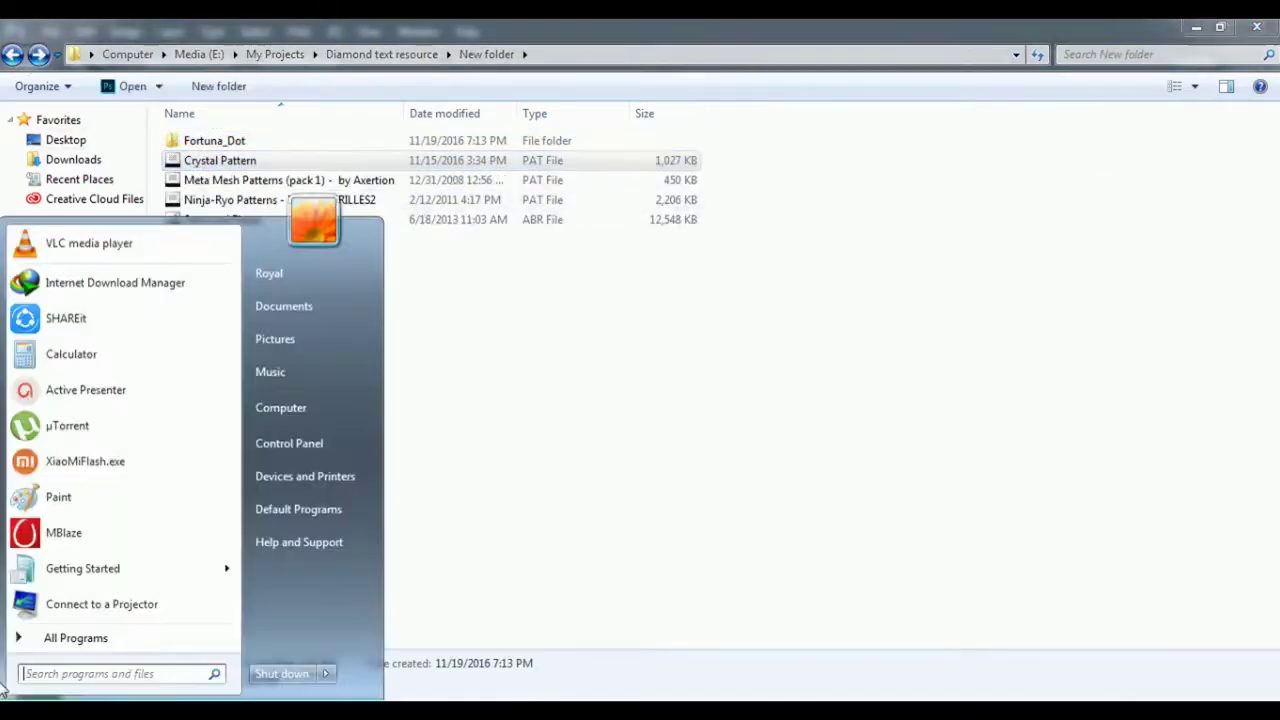
pyautogui.click(349, 412)
pyautogui.doubleClick(321, 177)
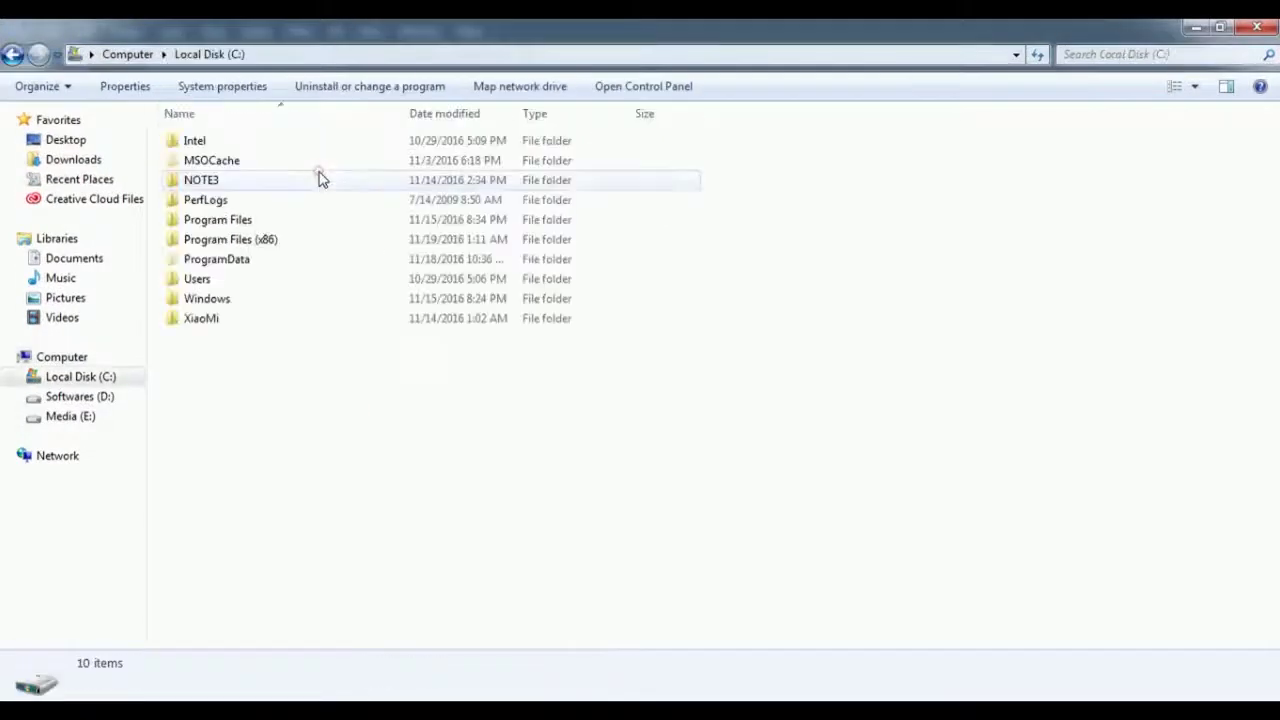
pyautogui.doubleClick(305, 221)
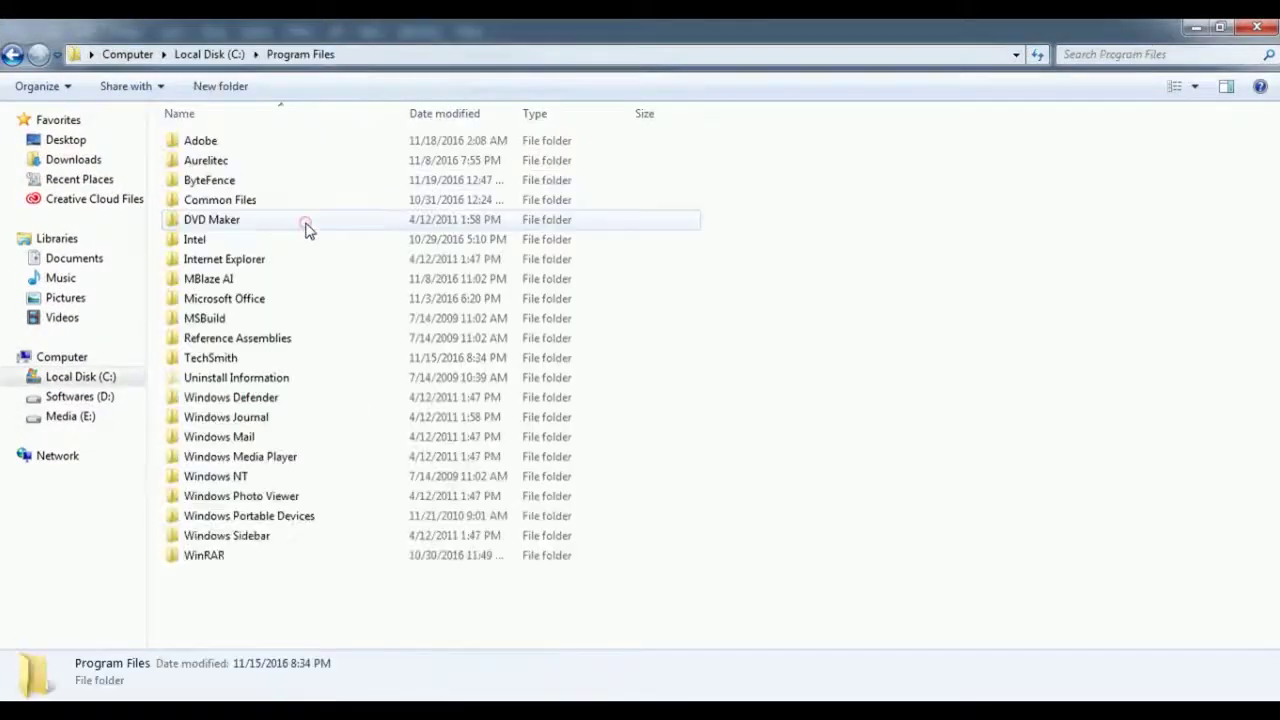
pyautogui.doubleClick(285, 148)
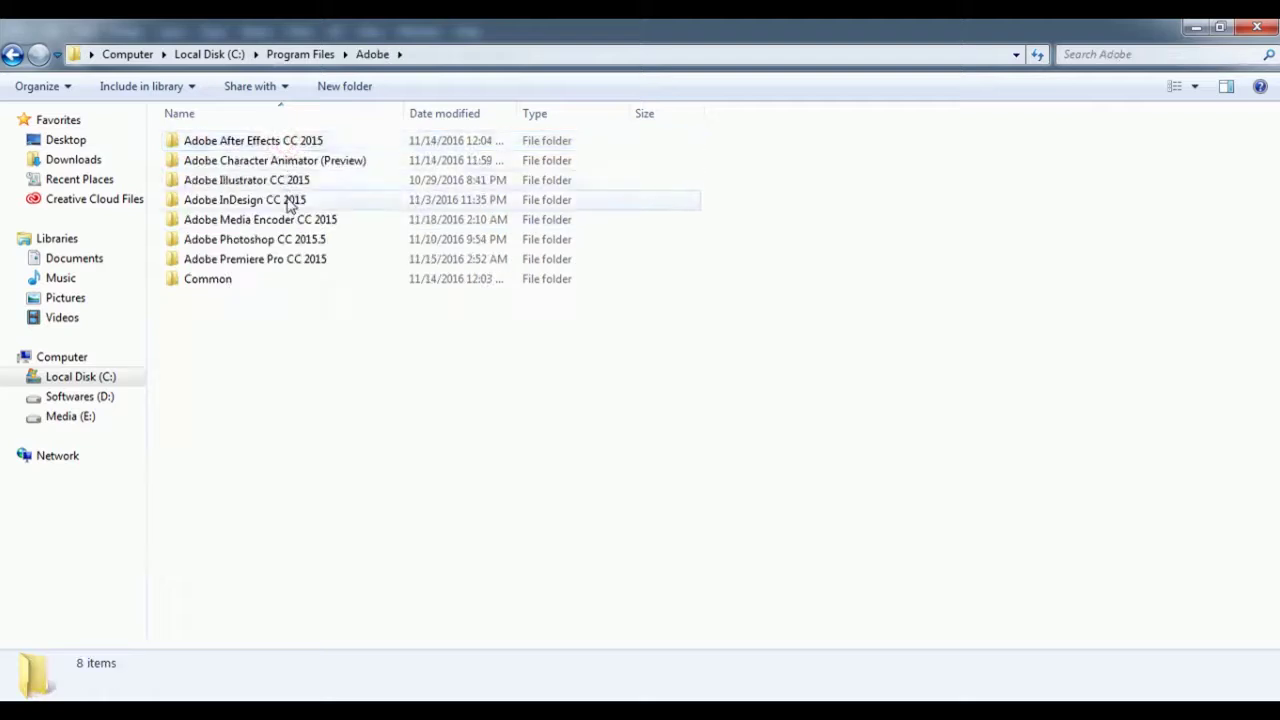
pyautogui.doubleClick(285, 240)
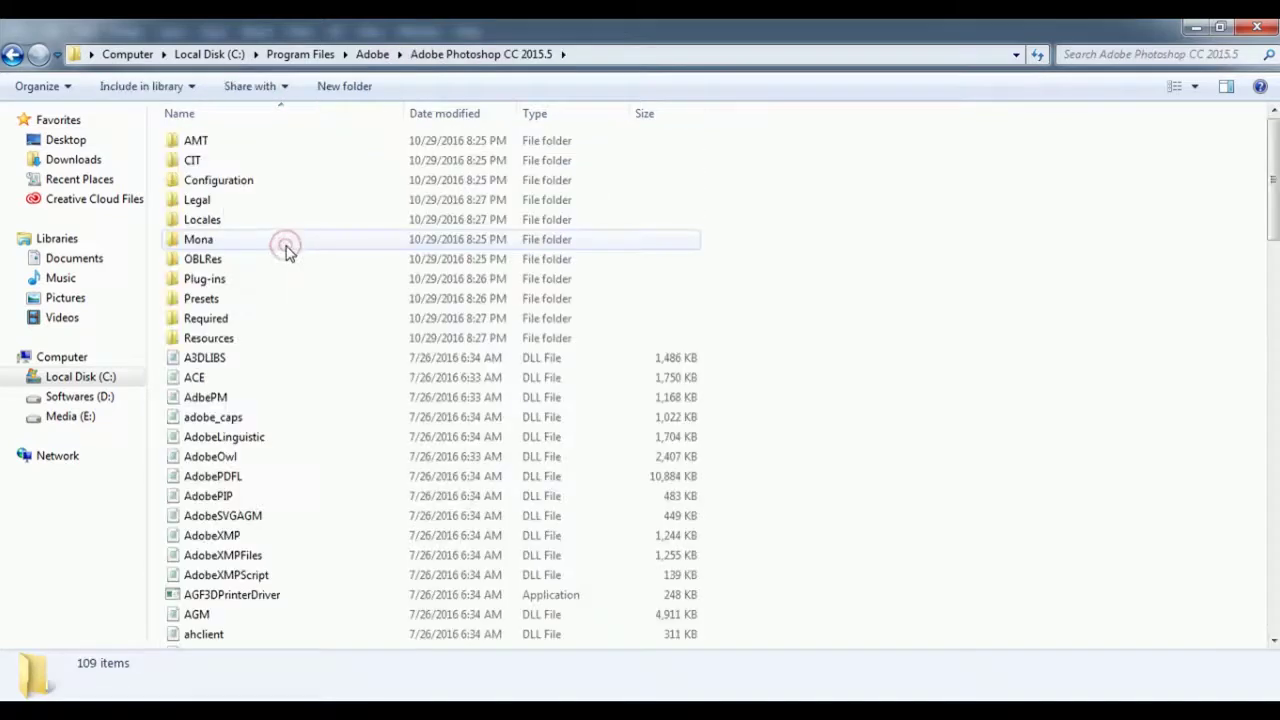
pyautogui.doubleClick(266, 300)
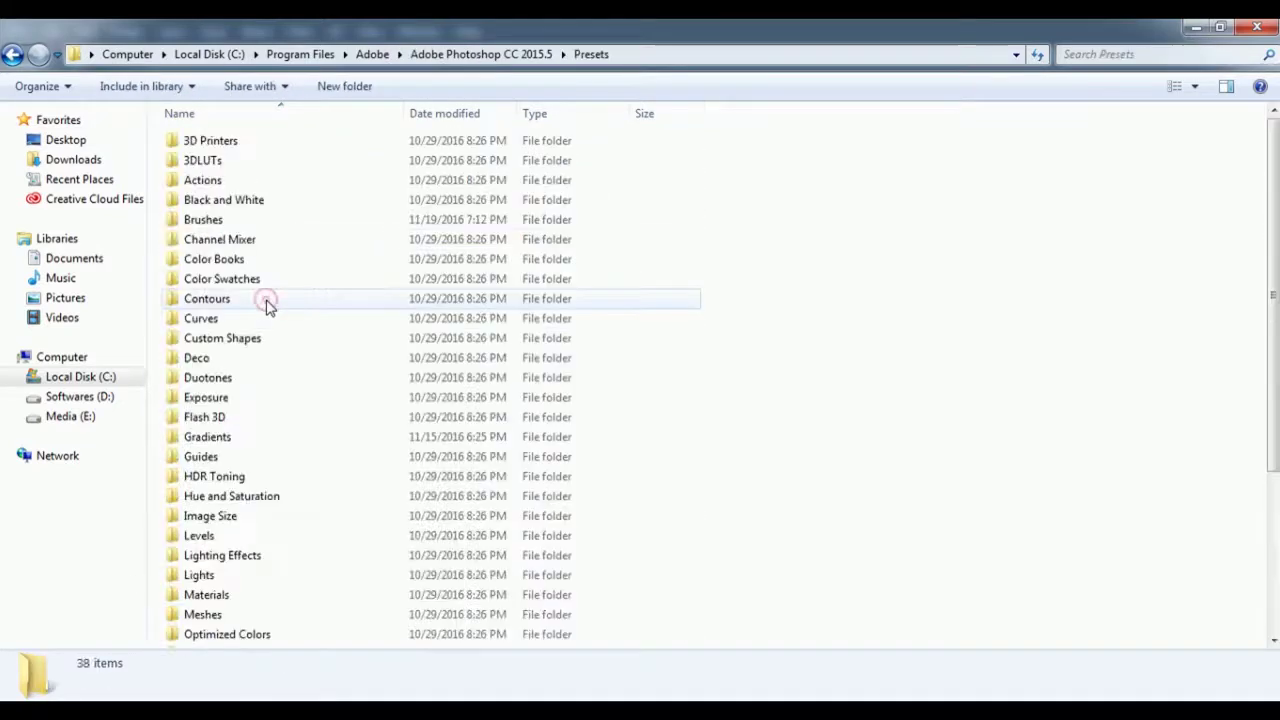
pyautogui.doubleClick(268, 220)
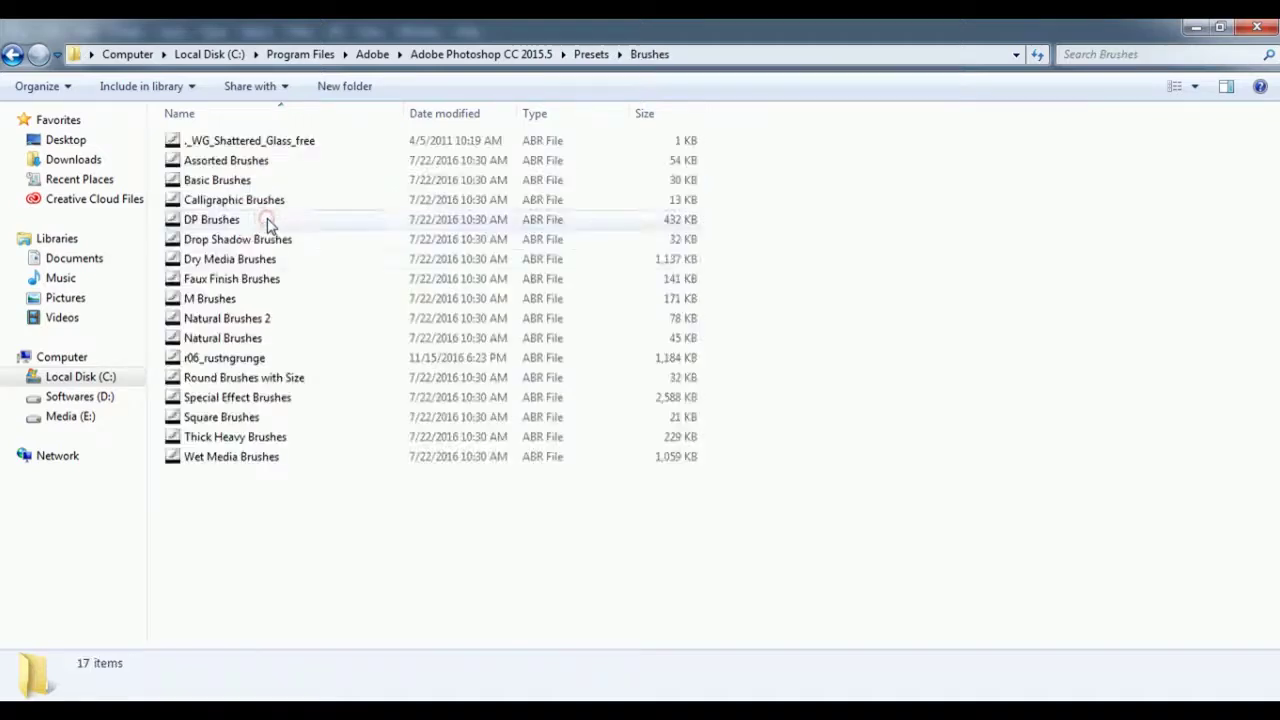
# Copy the Stars and Flares brush file from the resource folder into the Photoshop Brushes presets folder
pyautogui.moveTo(150, 705)
pyautogui.click(131, 667)
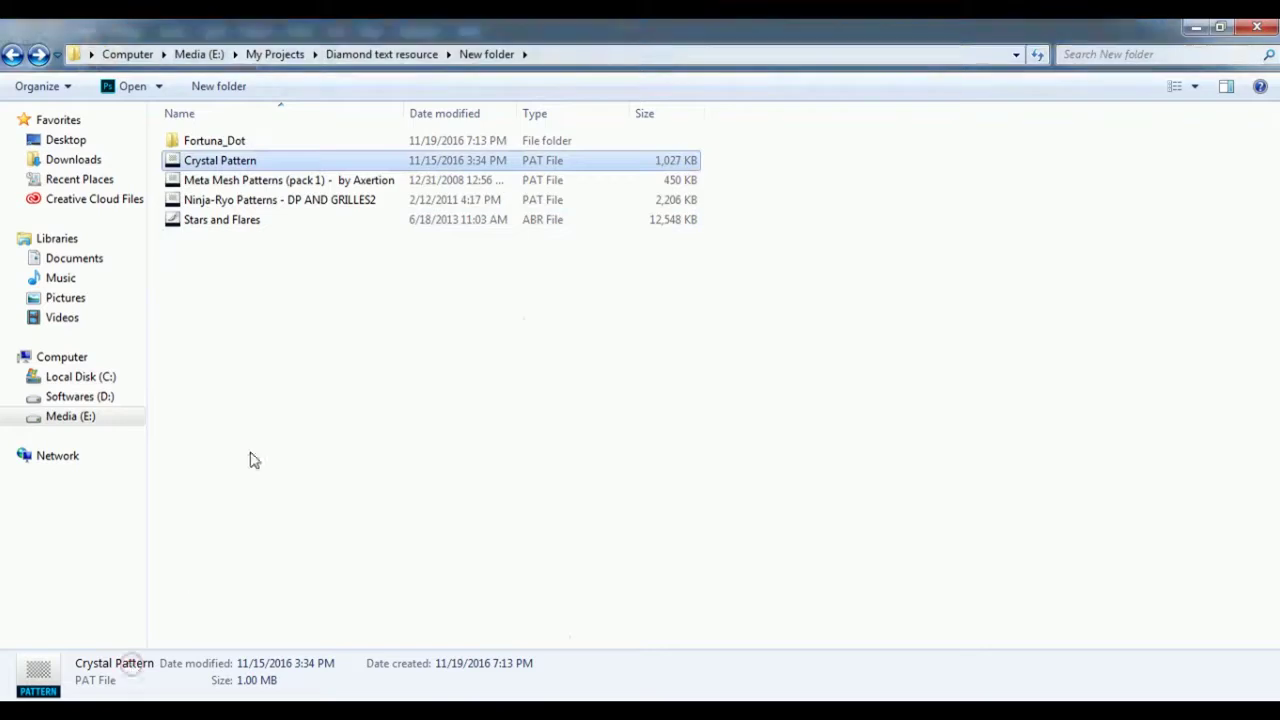
pyautogui.click(289, 220)
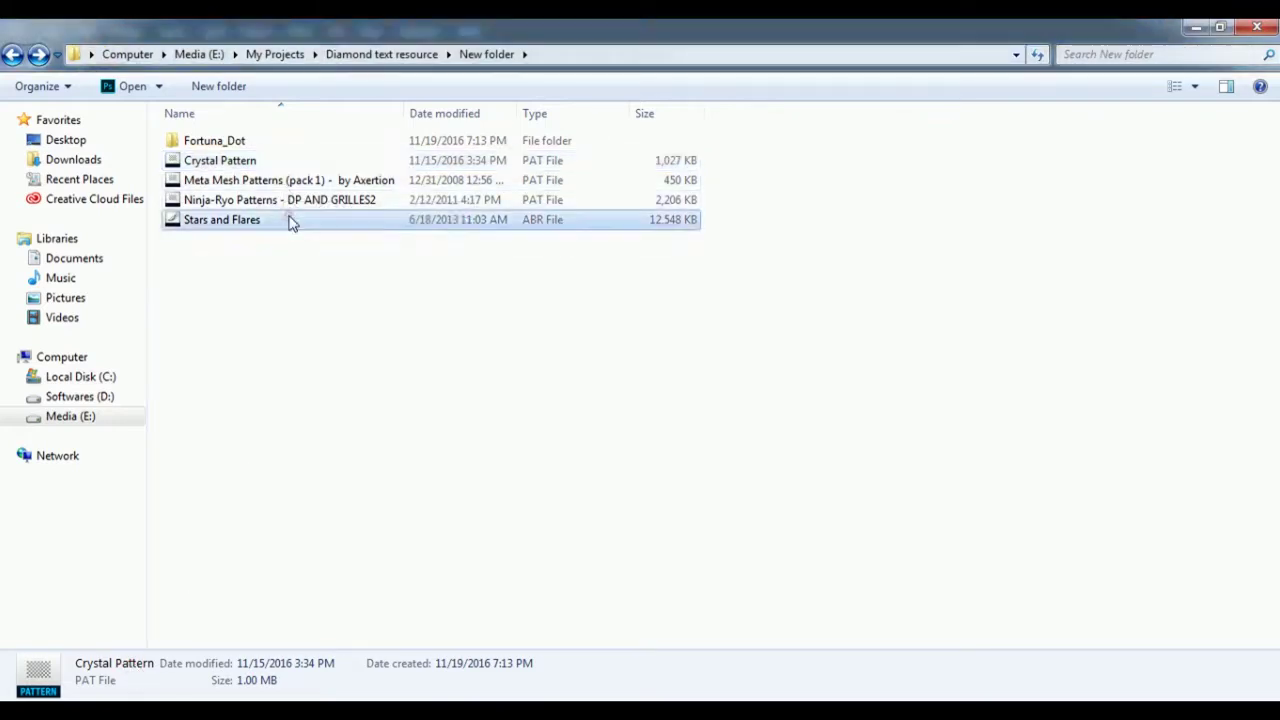
pyautogui.click(289, 220)
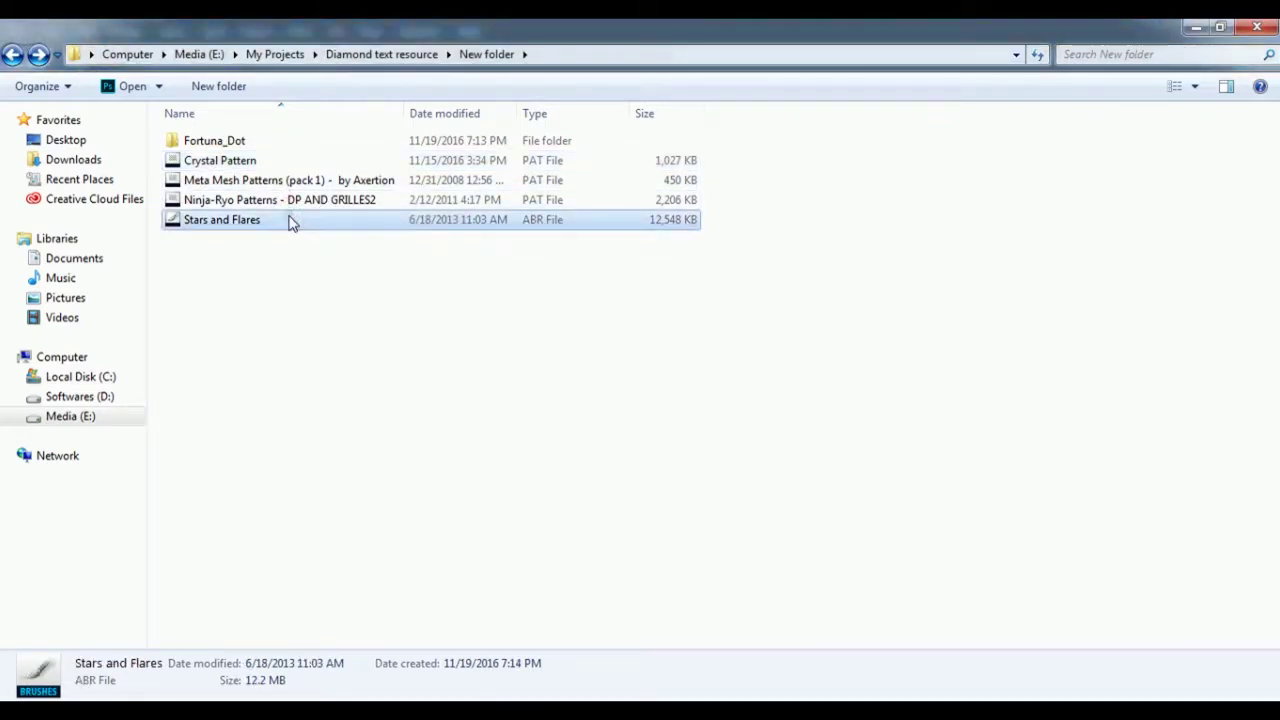
pyautogui.rightClick(289, 220)
pyautogui.click(343, 546)
pyautogui.moveTo(172, 695)
pyautogui.click(236, 651)
pyautogui.rightClick(283, 518)
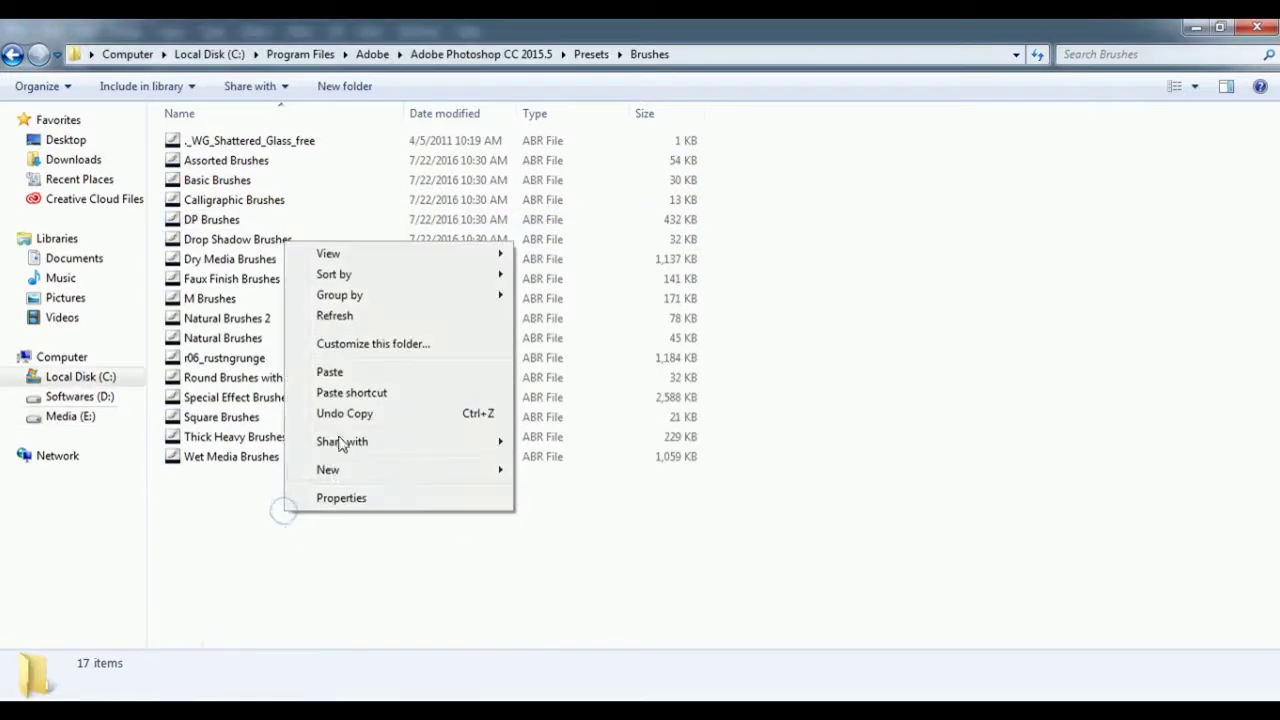
pyautogui.click(336, 375)
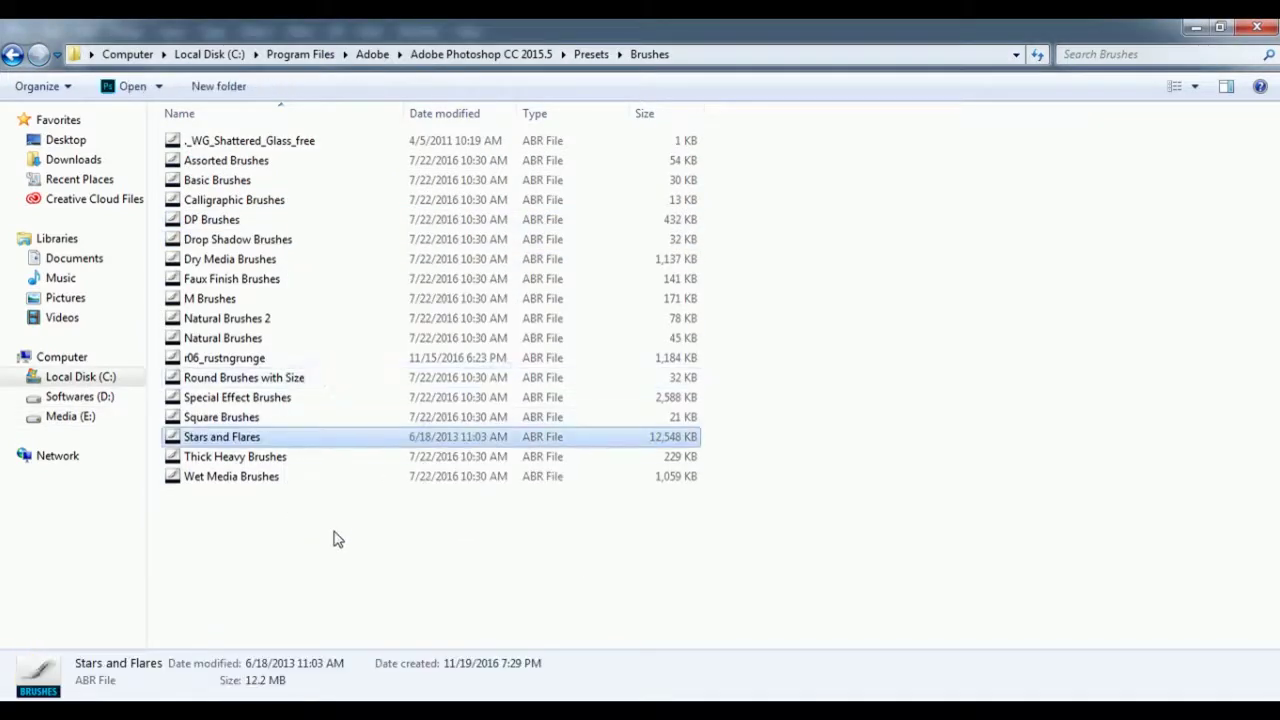
# Go back to the Presets folder and open its Patterns subfolder
pyautogui.click(12, 54)
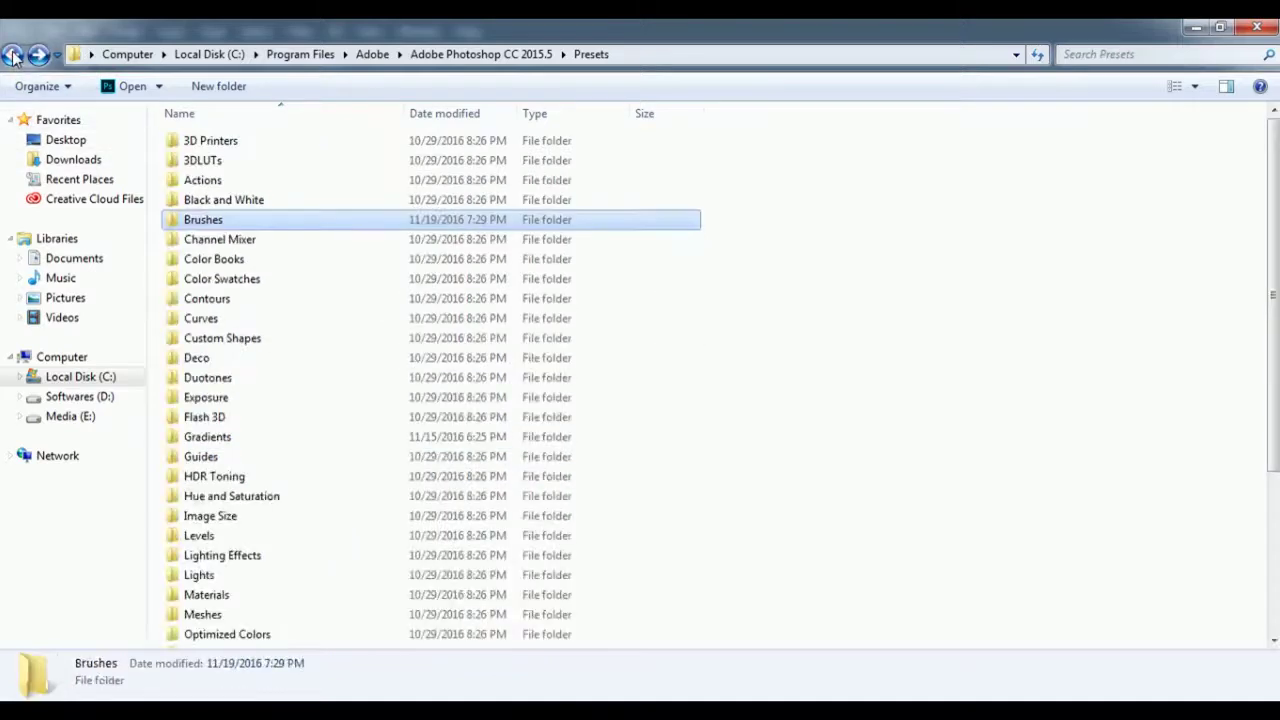
pyautogui.scroll(-5, 280, 494)
pyautogui.press('p')
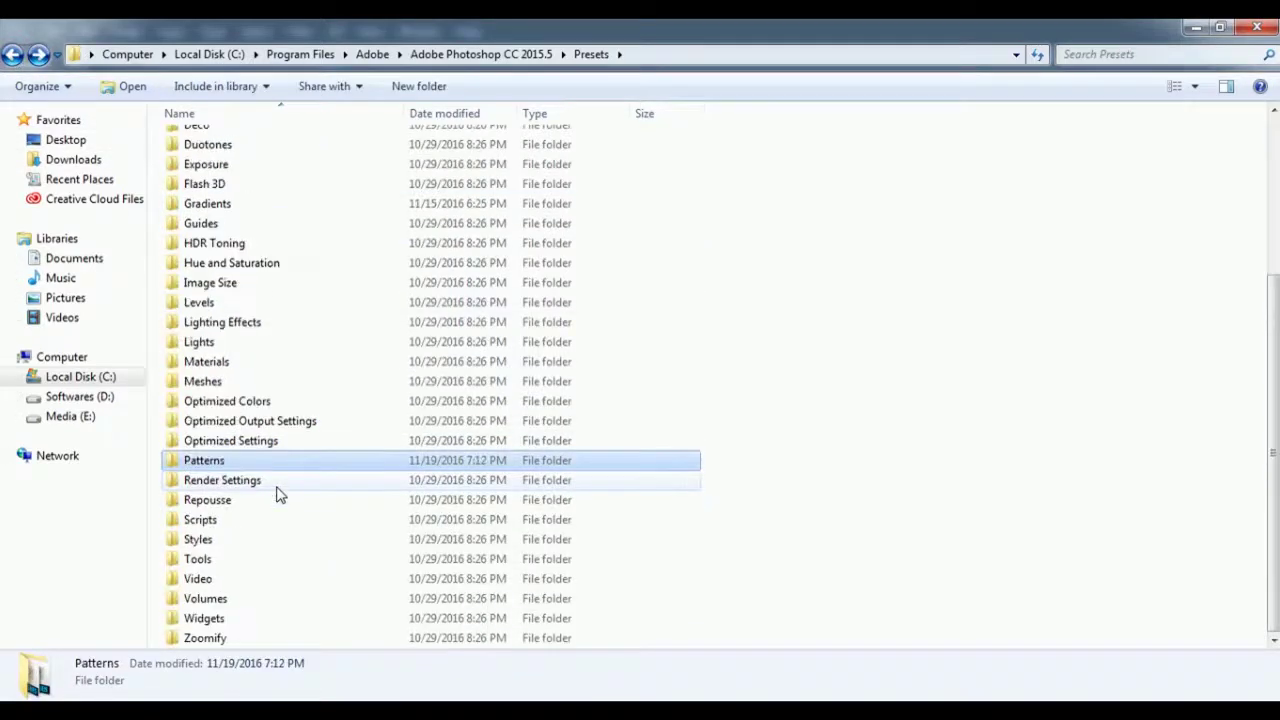
pyautogui.doubleClick(251, 466)
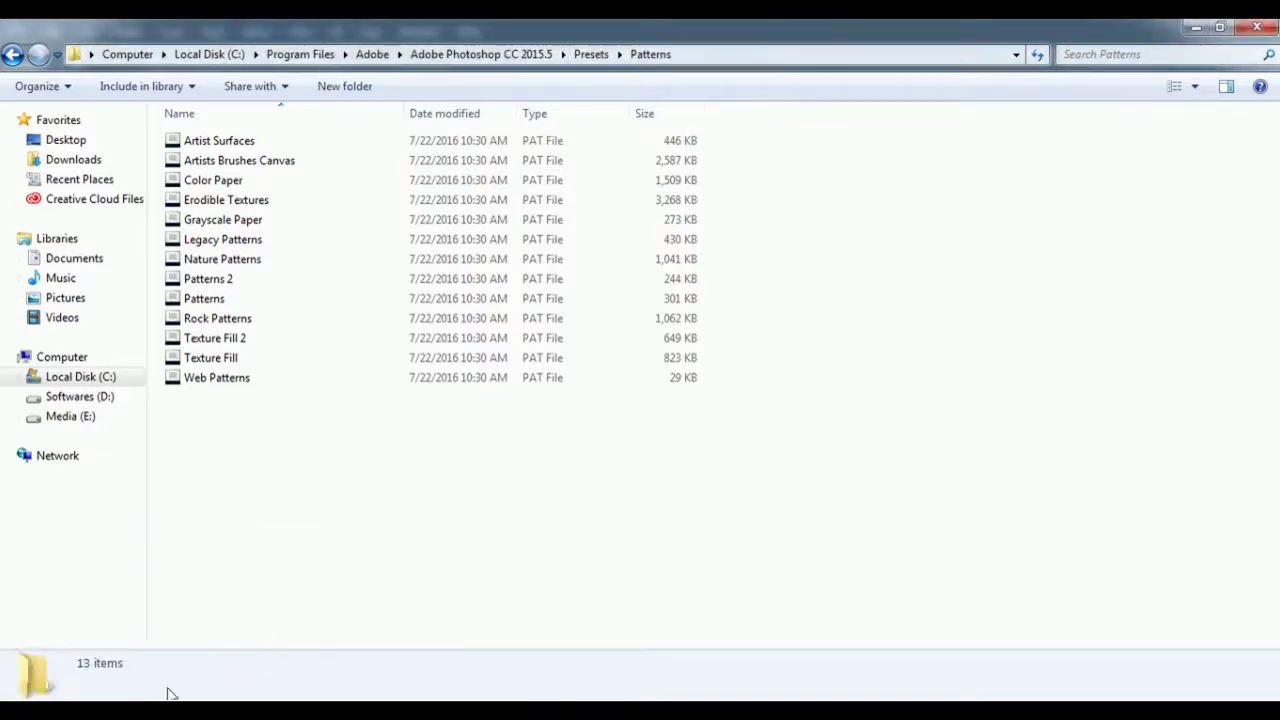
# Copy the Crystal Pattern, Meta Mesh Patterns and Ninja-Ryo Patterns files into the Photoshop Patterns folder, and clear away both Explorer windows
pyautogui.moveTo(166, 694)
pyautogui.click(200, 632)
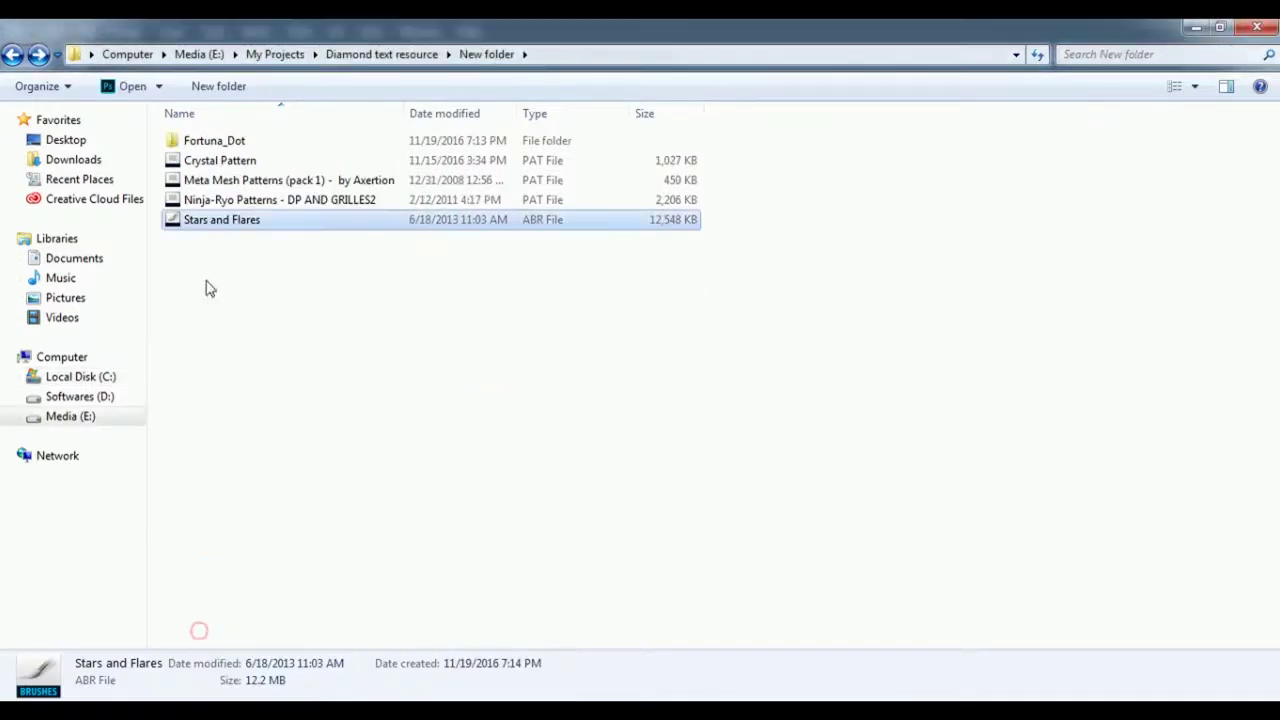
pyautogui.click(210, 203)
pyautogui.keyDown('shift'); pyautogui.click(218, 168); pyautogui.keyUp('shift')
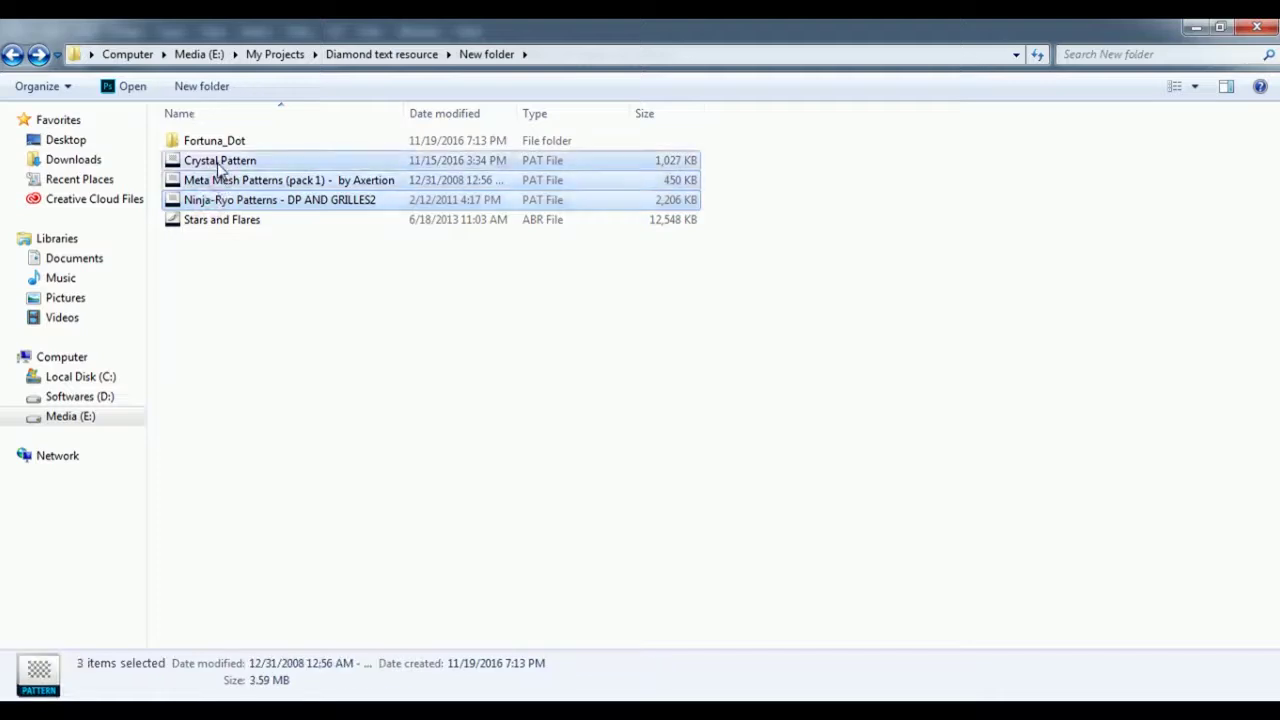
pyautogui.rightClick(218, 177)
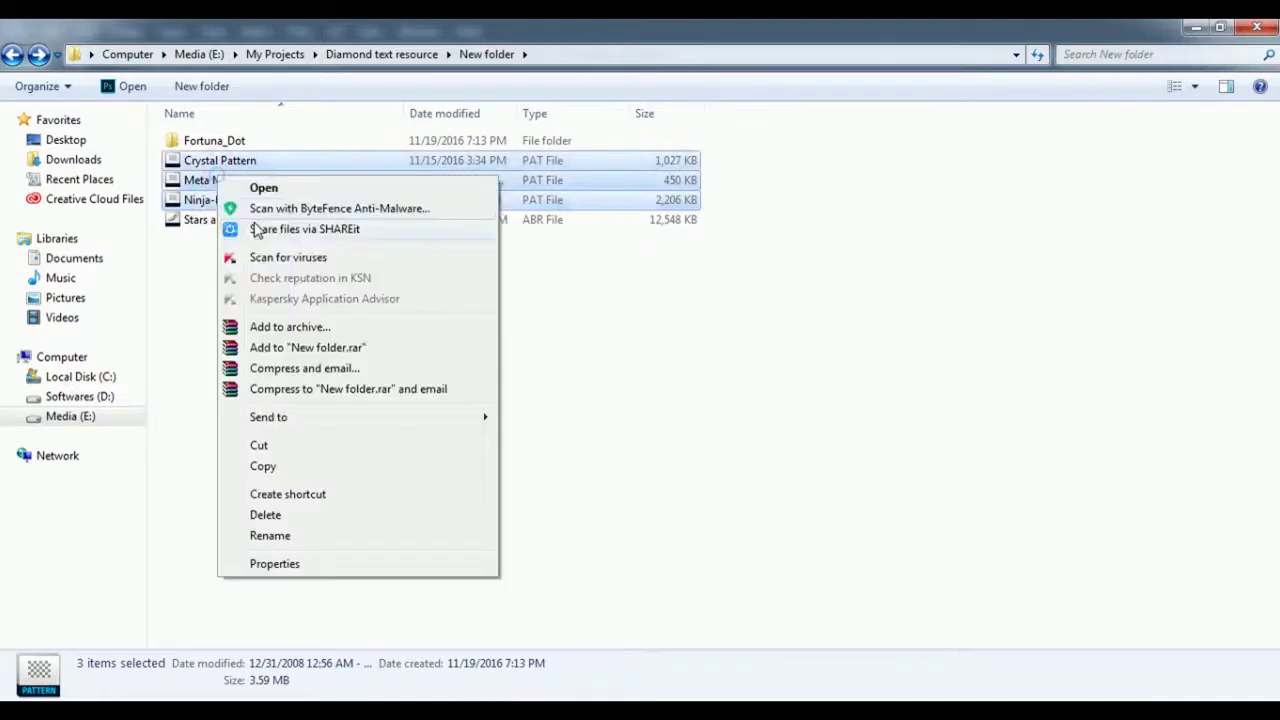
pyautogui.click(297, 466)
pyautogui.click(166, 694)
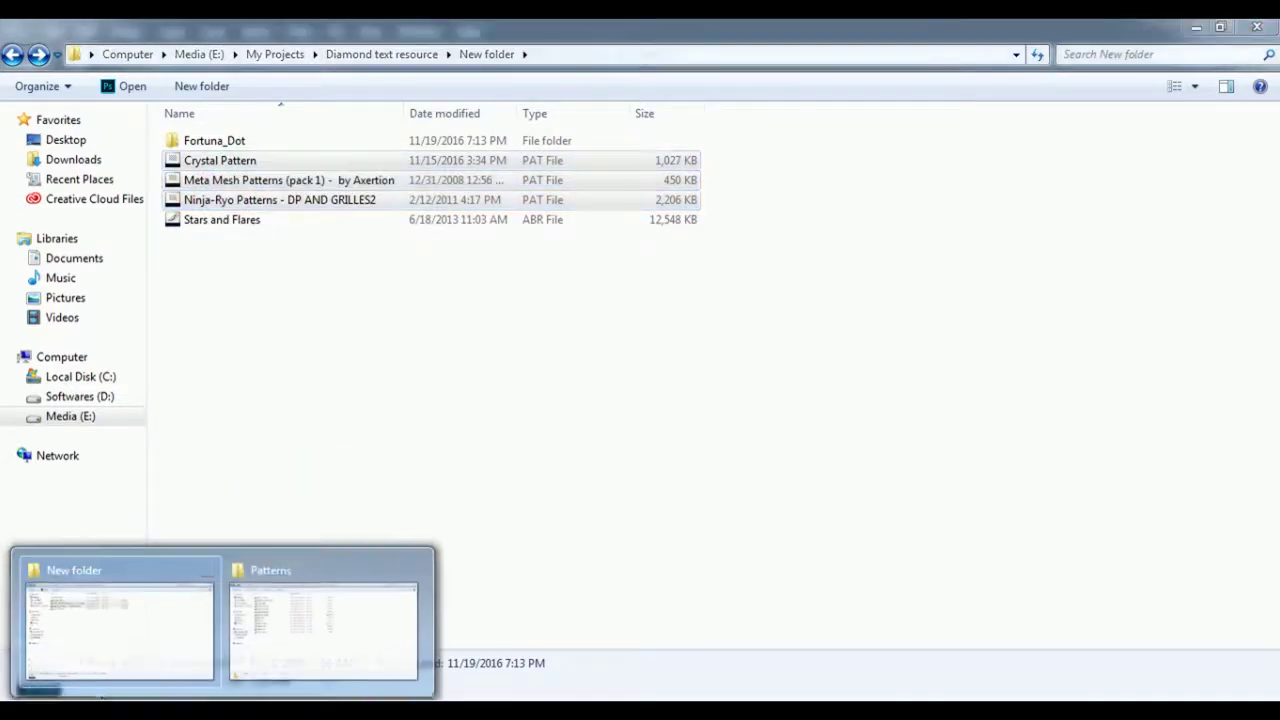
pyautogui.click(254, 640)
pyautogui.rightClick(262, 550)
pyautogui.click(316, 409)
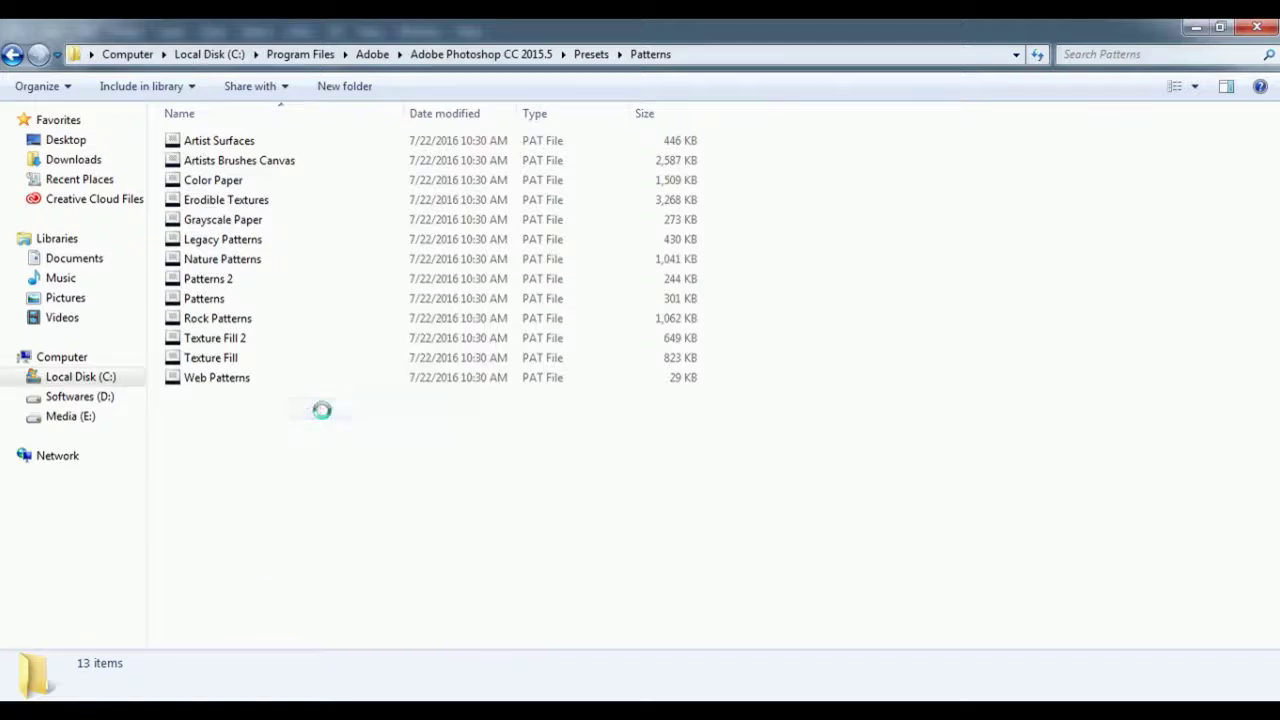
pyautogui.click(1205, 30)
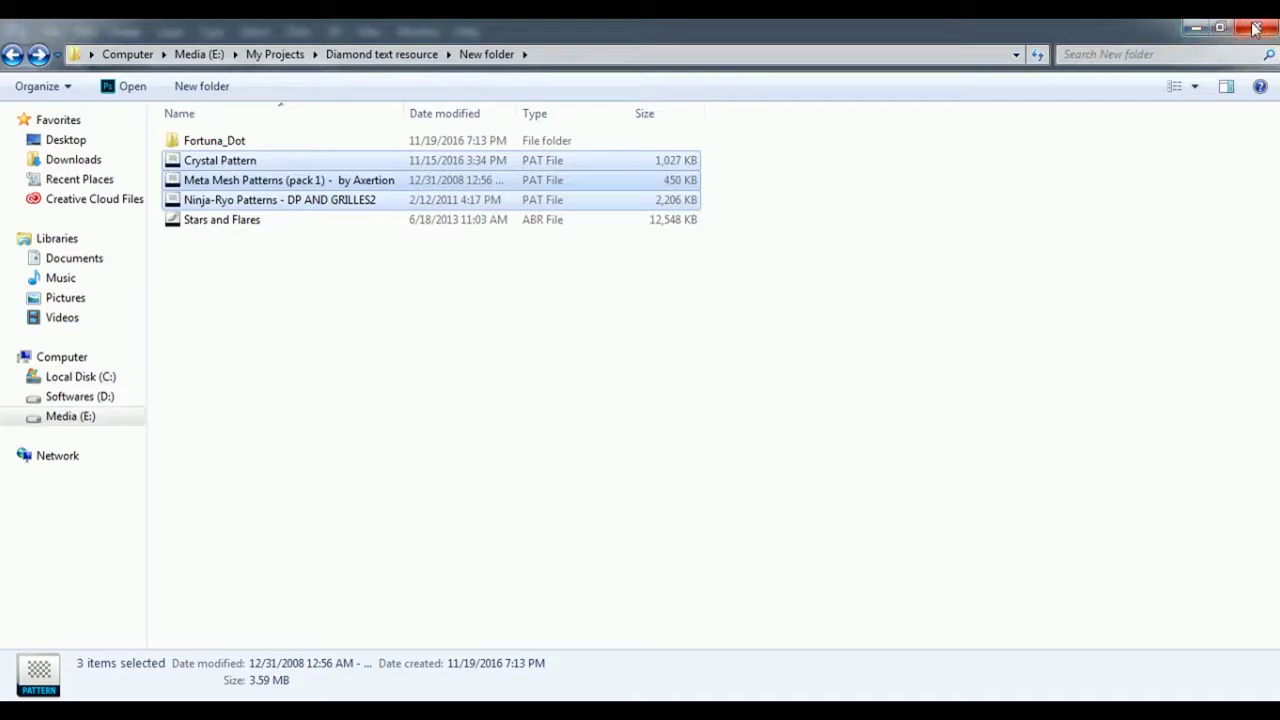
pyautogui.click(1258, 28)
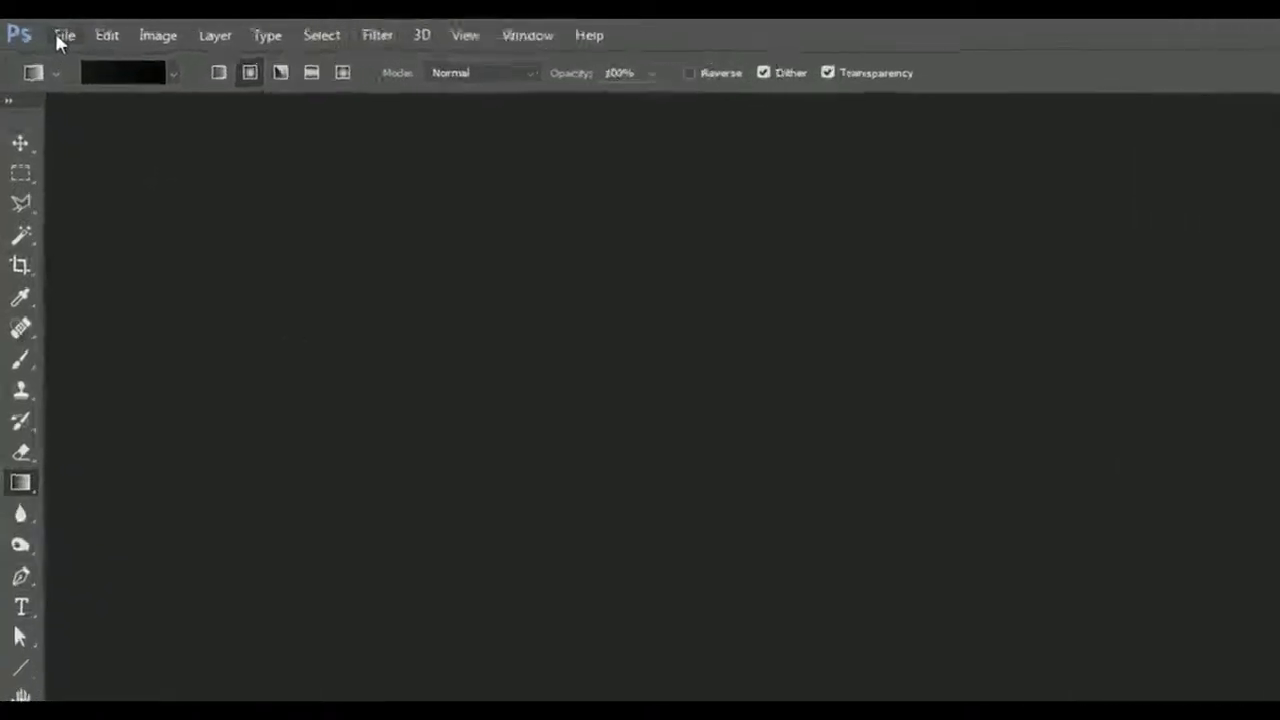
# In Photoshop, create a new 1342 by 755 pixel RGB document at 300 pixels/inch with a white background
pyautogui.click(49, 31)
pyautogui.click(95, 85)
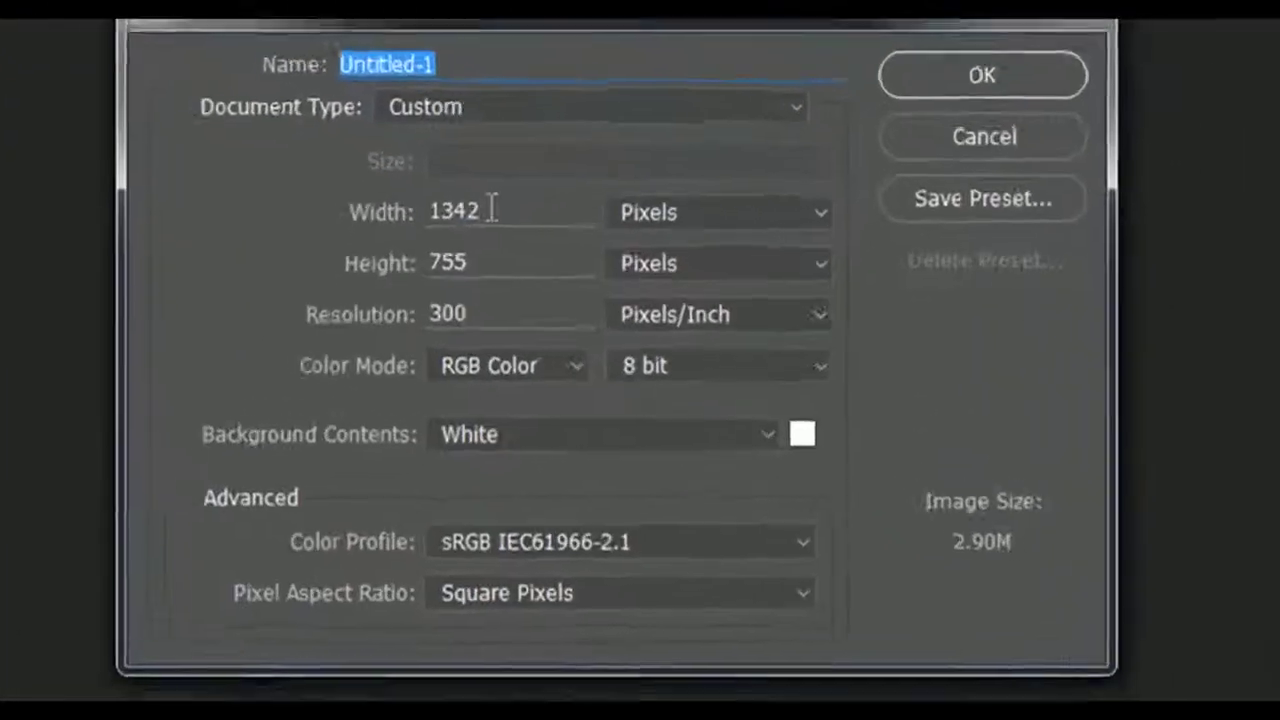
pyautogui.doubleClick(569, 240)
pyautogui.write('1342')
pyautogui.doubleClick(480, 264)
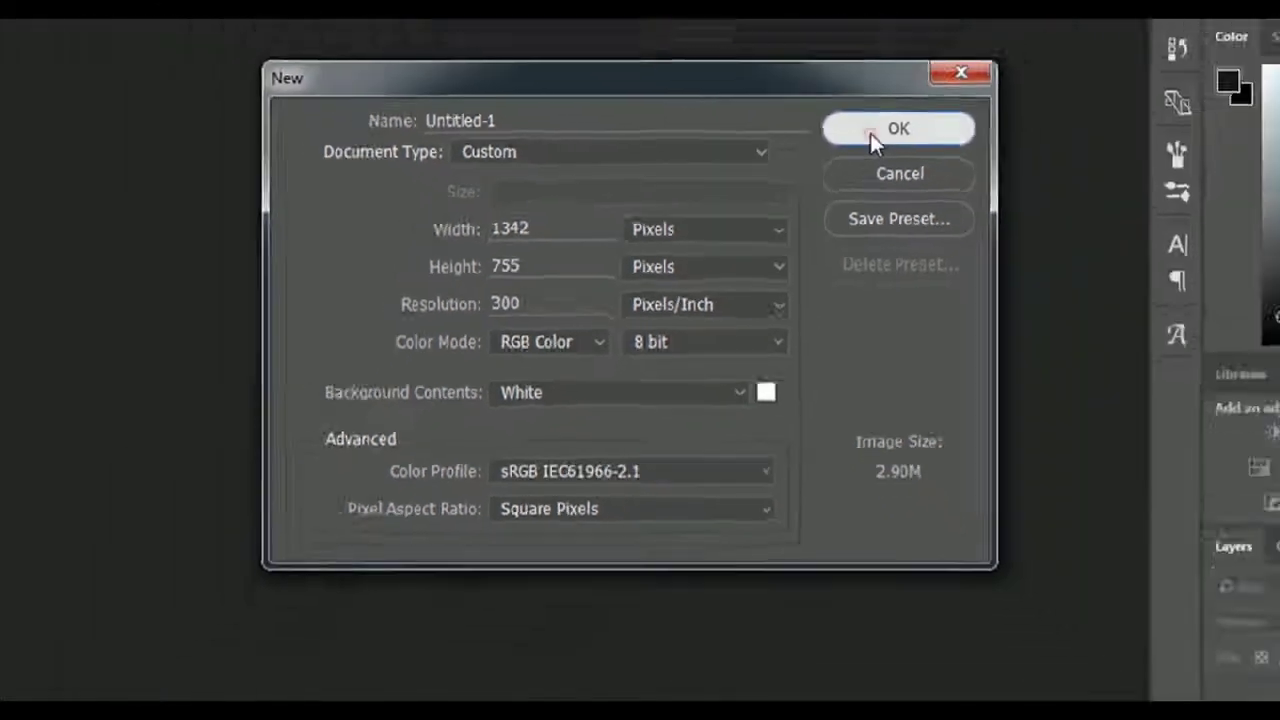
pyautogui.click(968, 70)
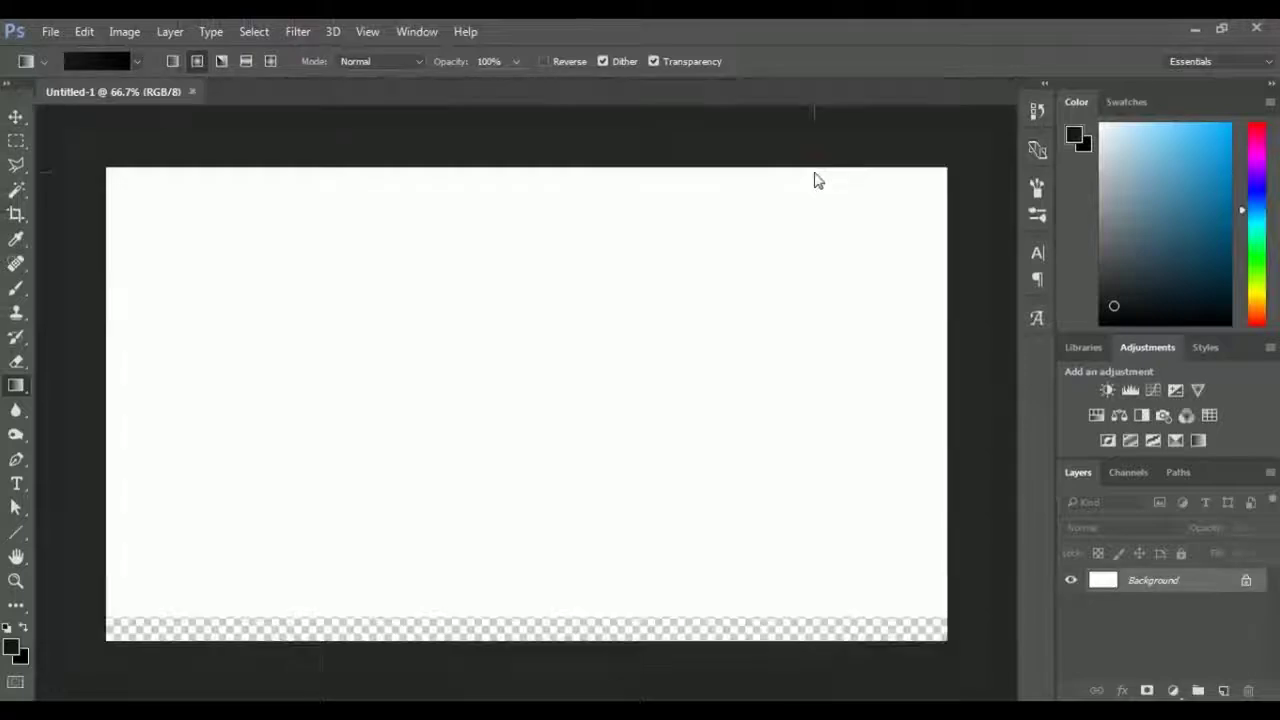
# Set the foreground color to #161819 and the background color to #010101
pyautogui.click(12, 650)
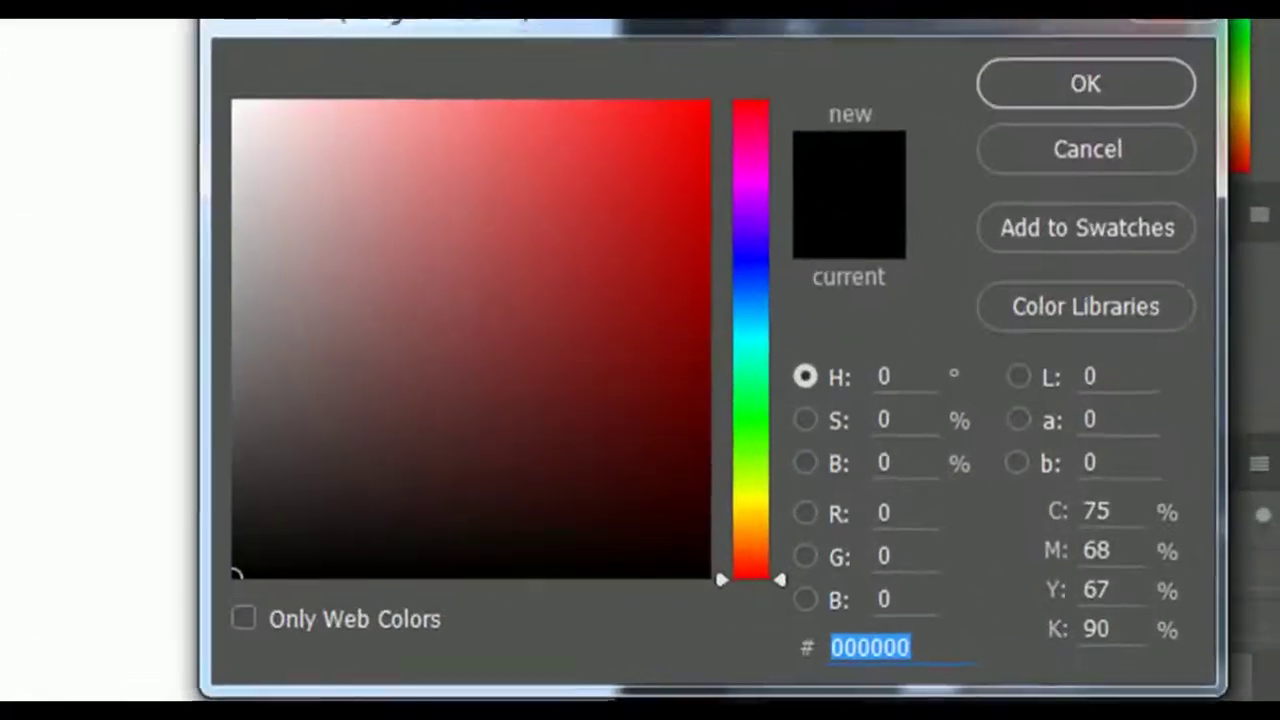
pyautogui.write('161819')
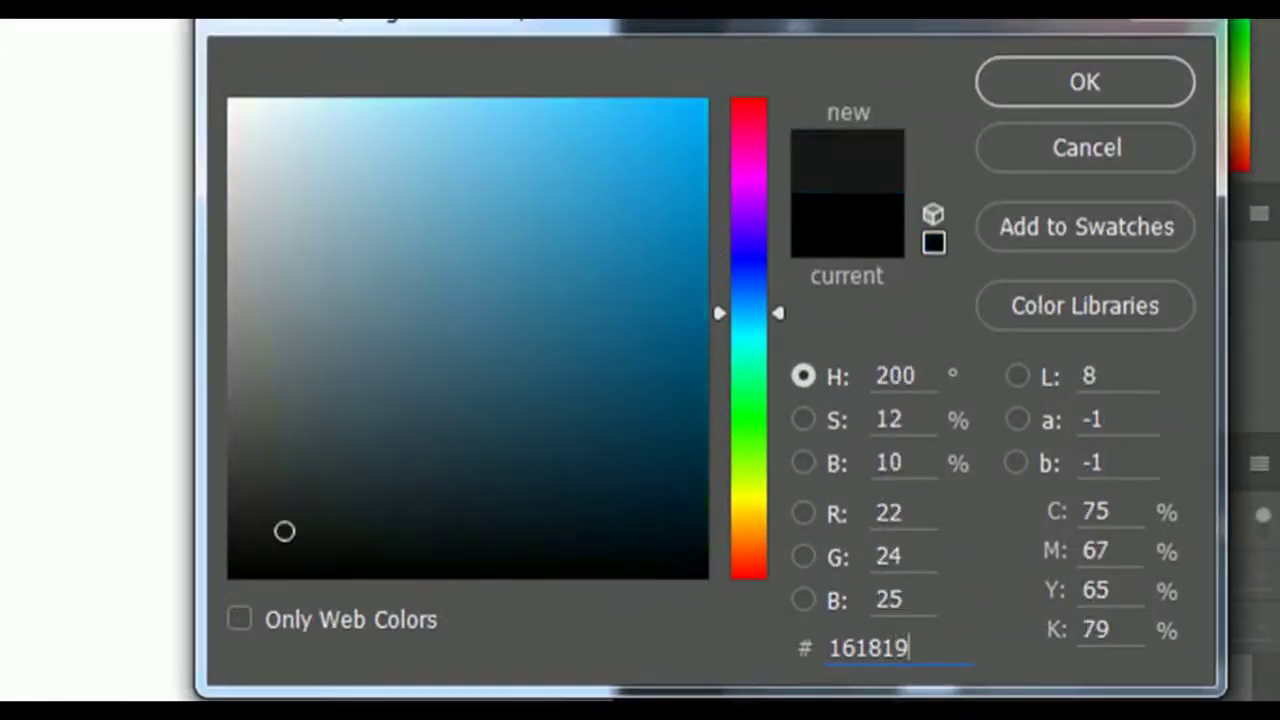
pyautogui.press('Return')
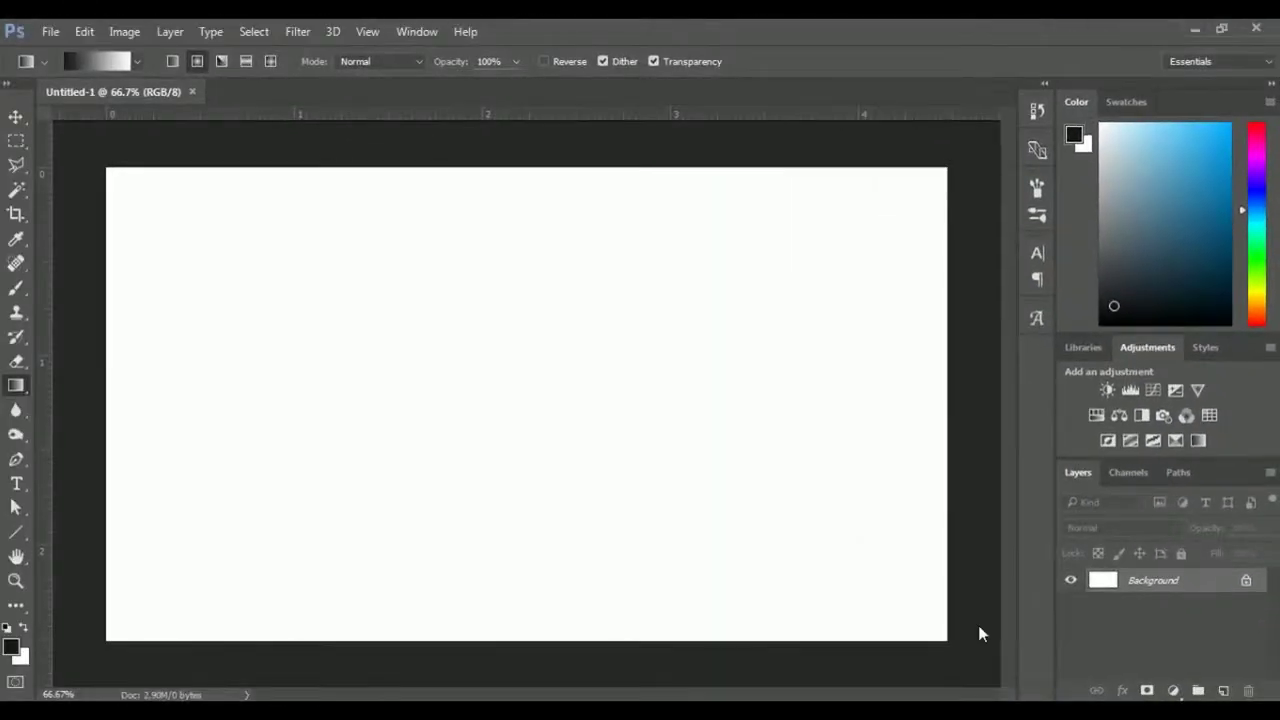
pyautogui.click(24, 655)
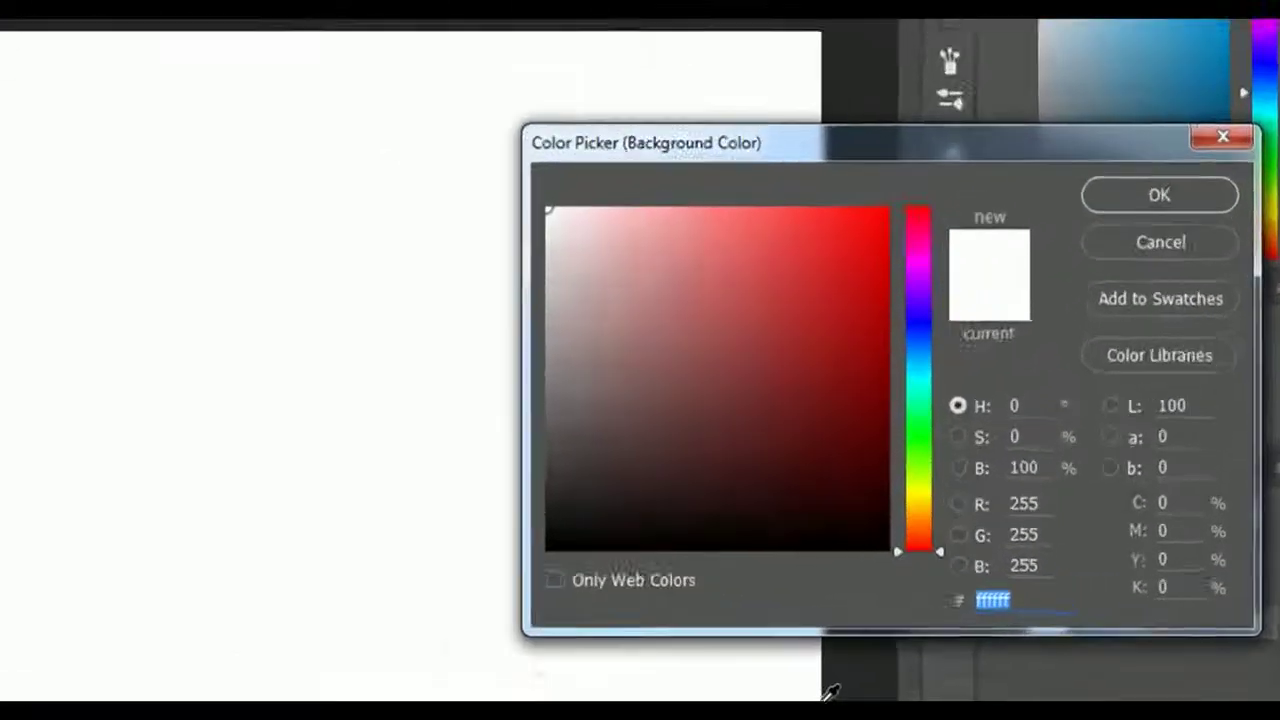
pyautogui.write('010101')
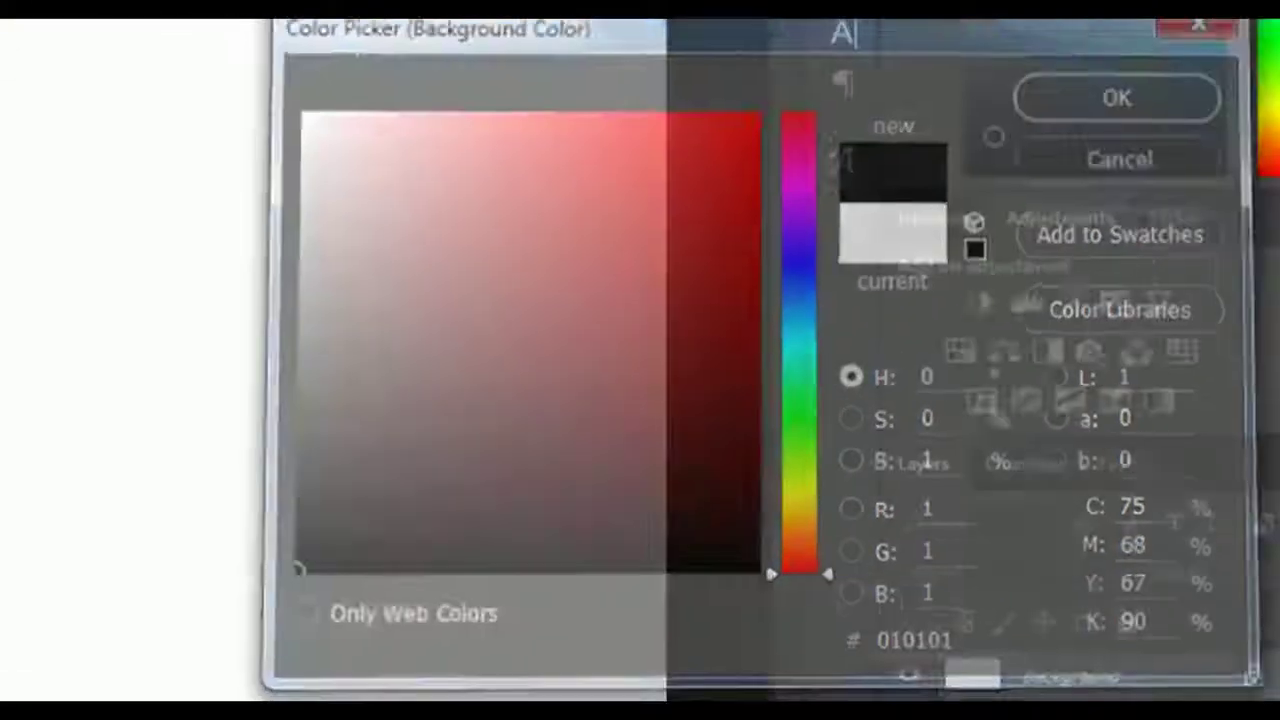
pyautogui.press('Return')
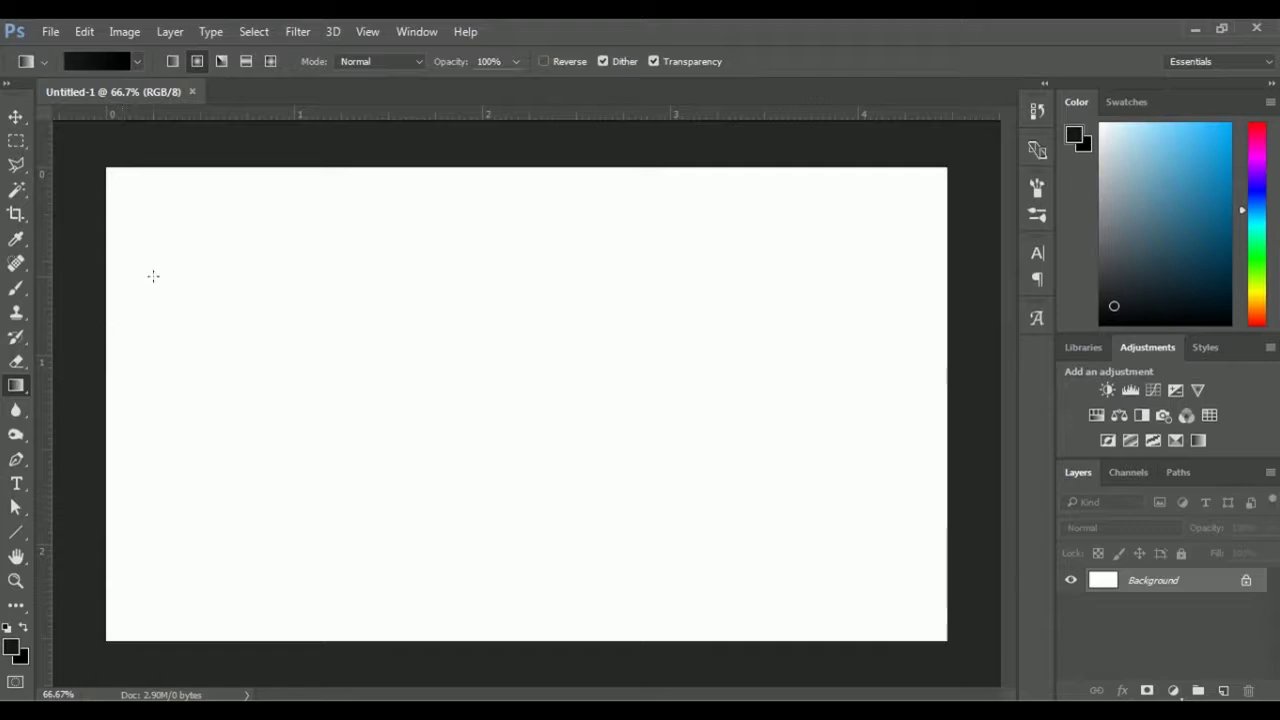
# Fill the Background layer with a radial foreground-to-background gradient from the canvas center to just beyond its upper-right corner
pyautogui.rightClick(17, 385)
pyautogui.click(44, 386)
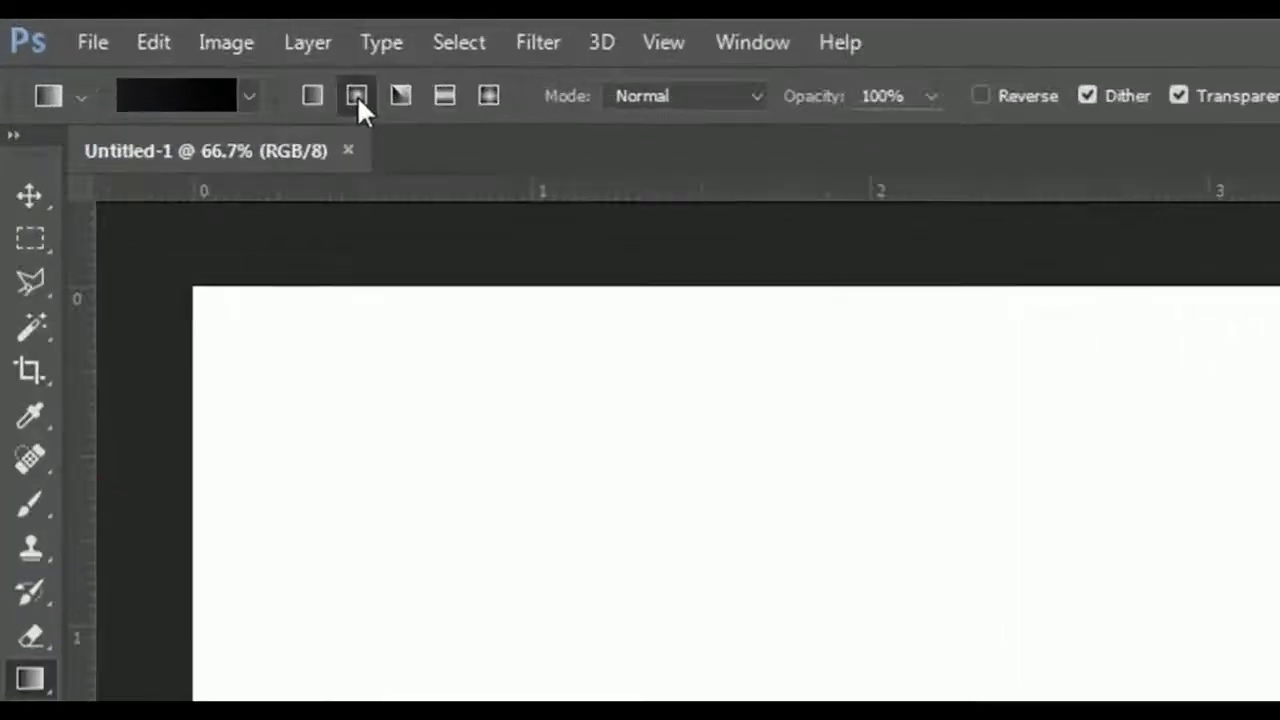
pyautogui.click(199, 63)
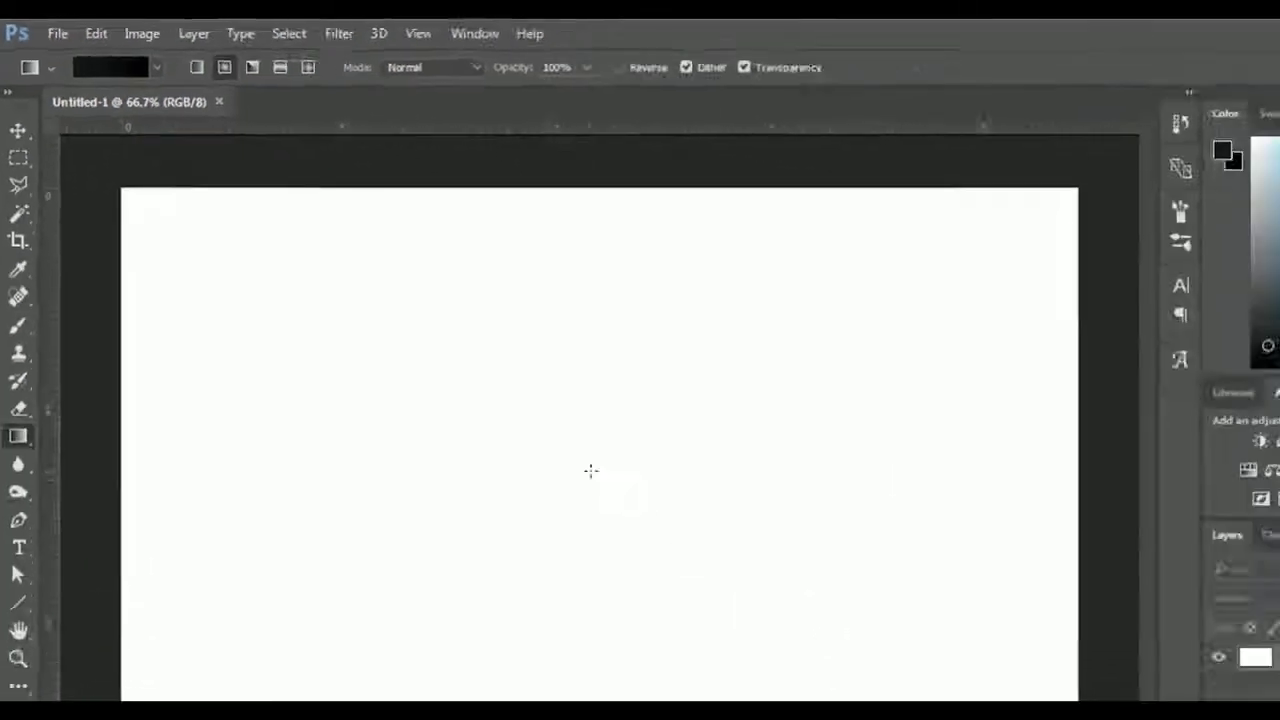
pyautogui.moveTo(590, 470); pyautogui.dragTo(1121, 164)
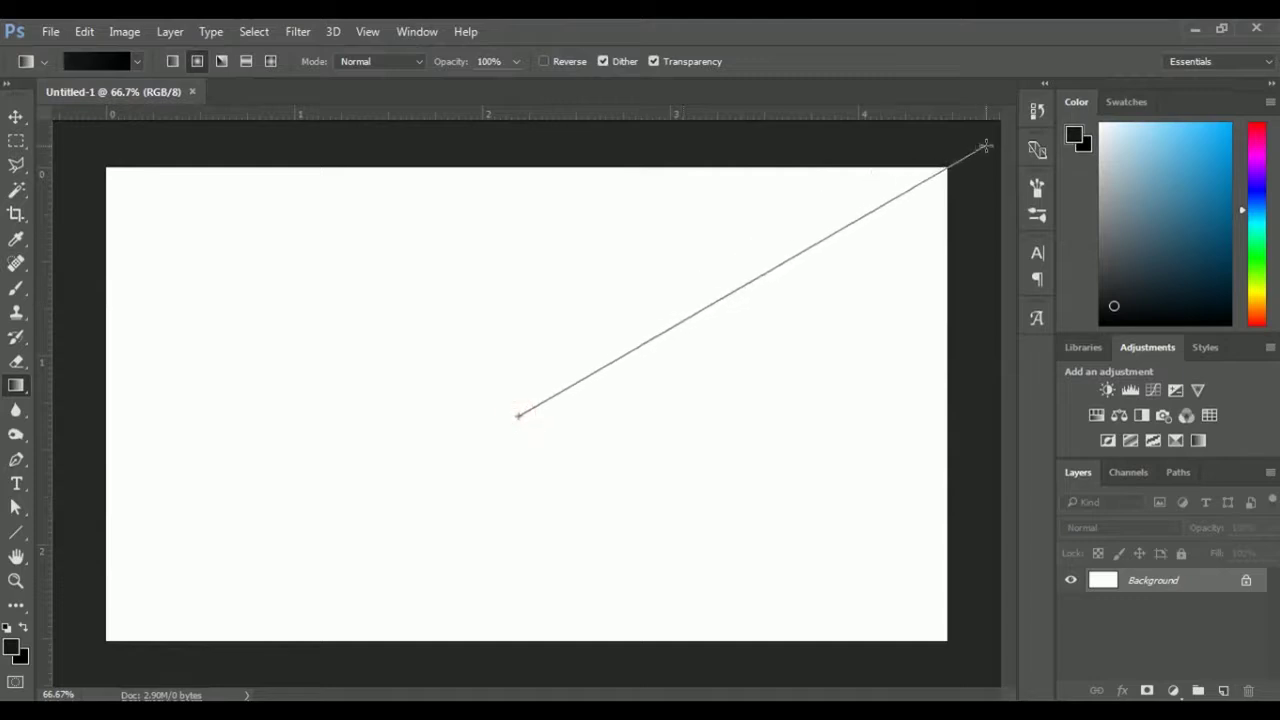
pyautogui.moveTo(985, 146); pyautogui.dragTo(988, 144)
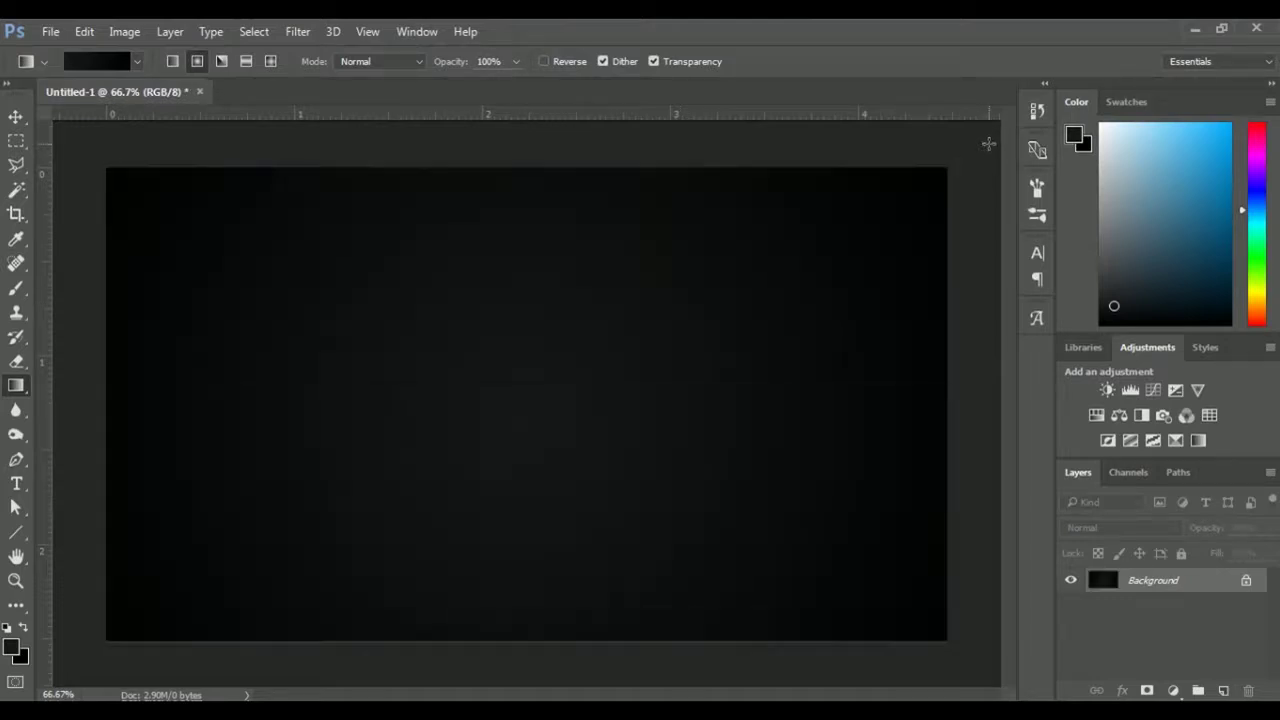
# Duplicate the Background layer and enable a Pattern Overlay on the copy, reset to its default settings
pyautogui.moveTo(1207, 589); pyautogui.dragTo(1223, 690)
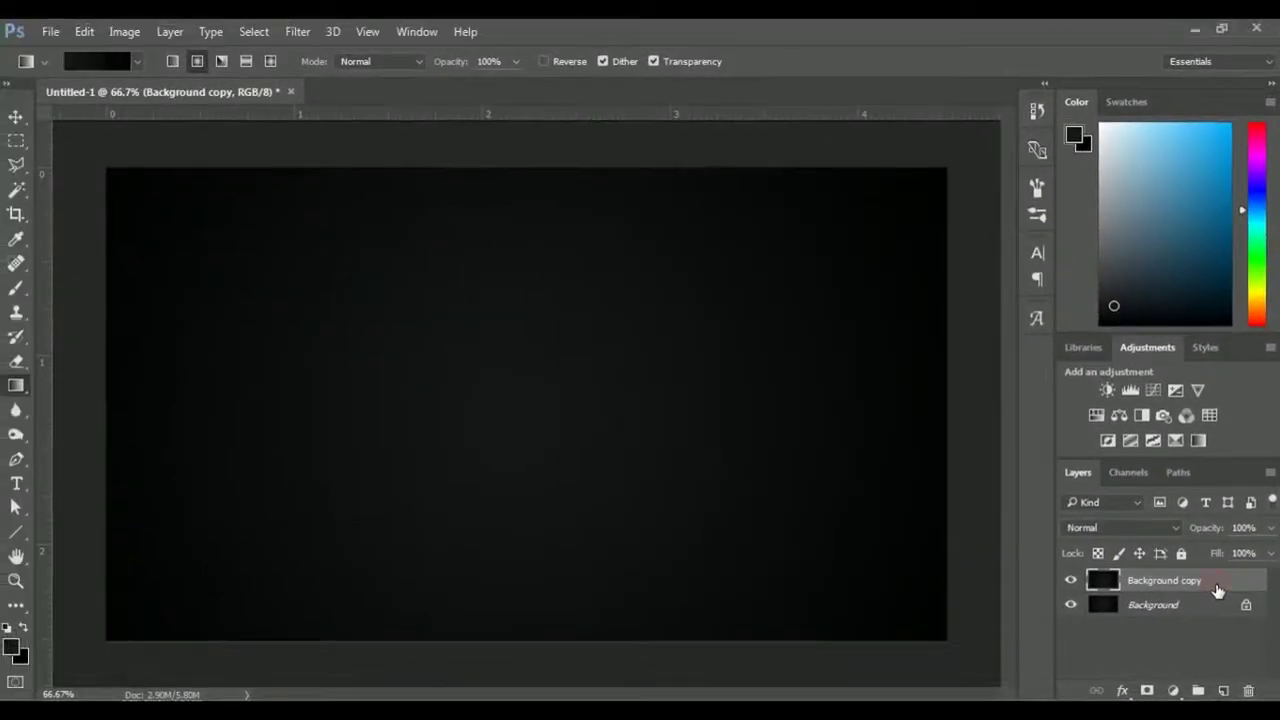
pyautogui.doubleClick(1104, 478)
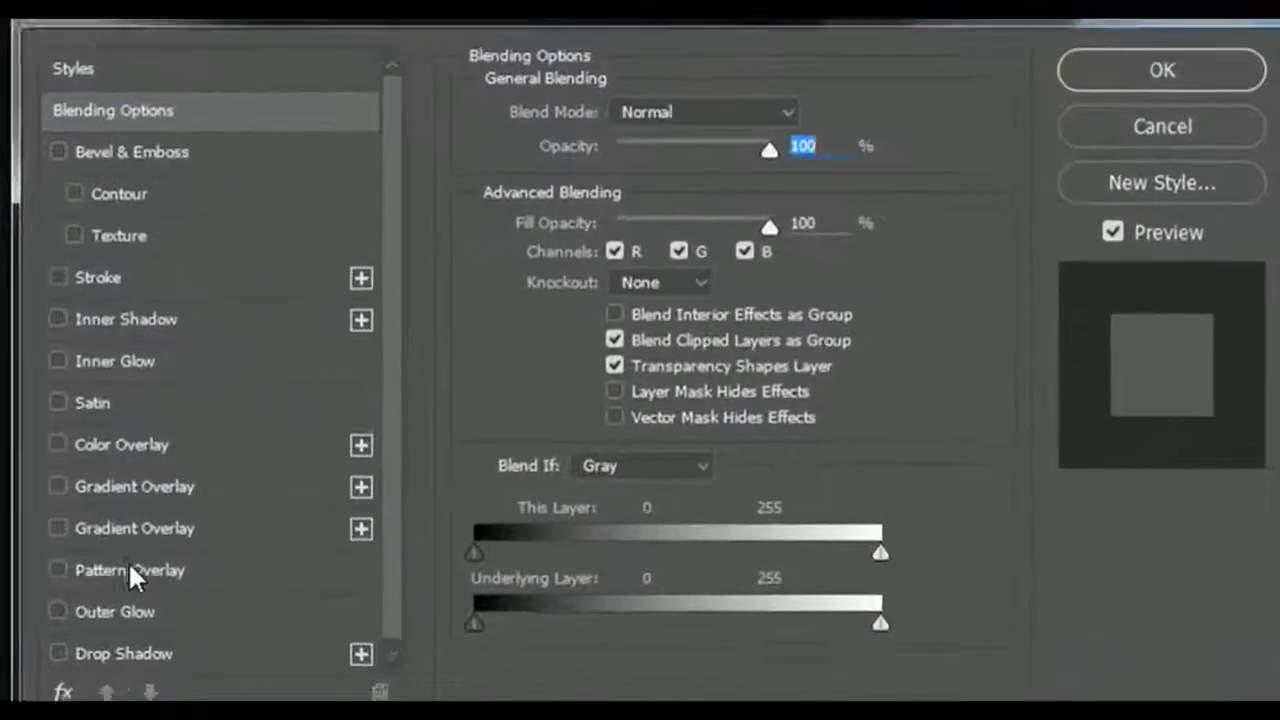
pyautogui.click(549, 520)
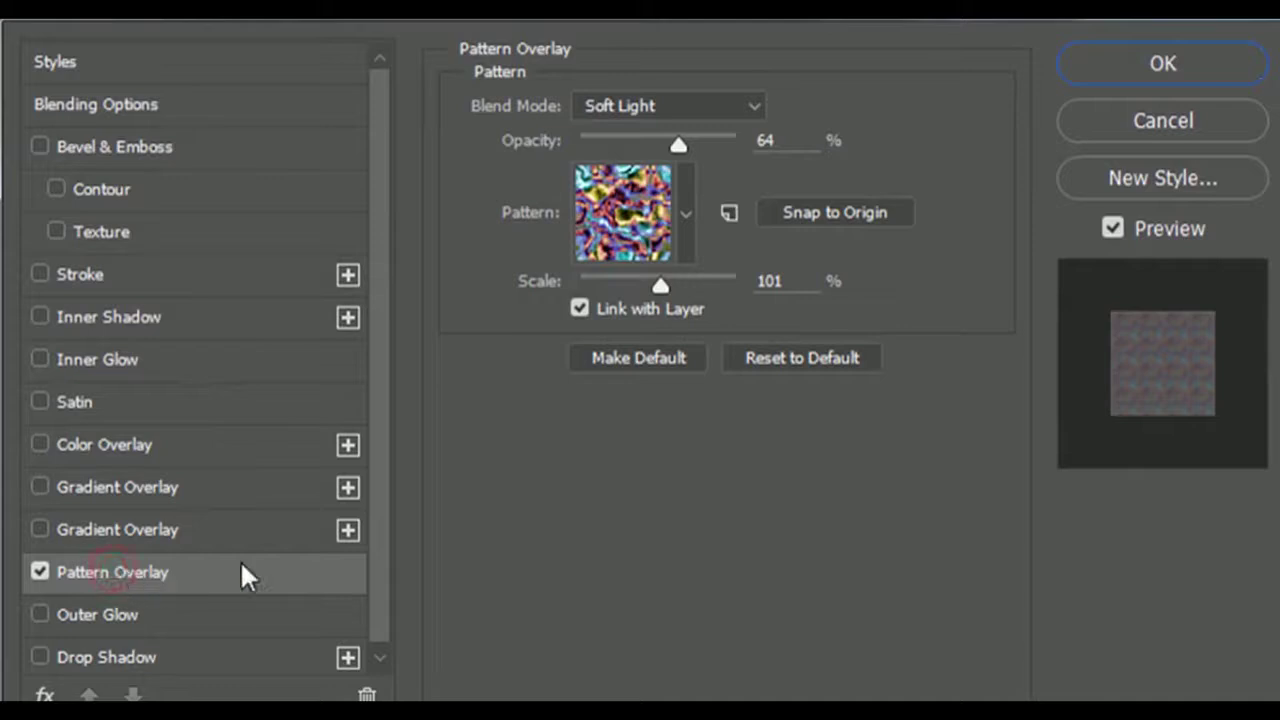
pyautogui.click(803, 358)
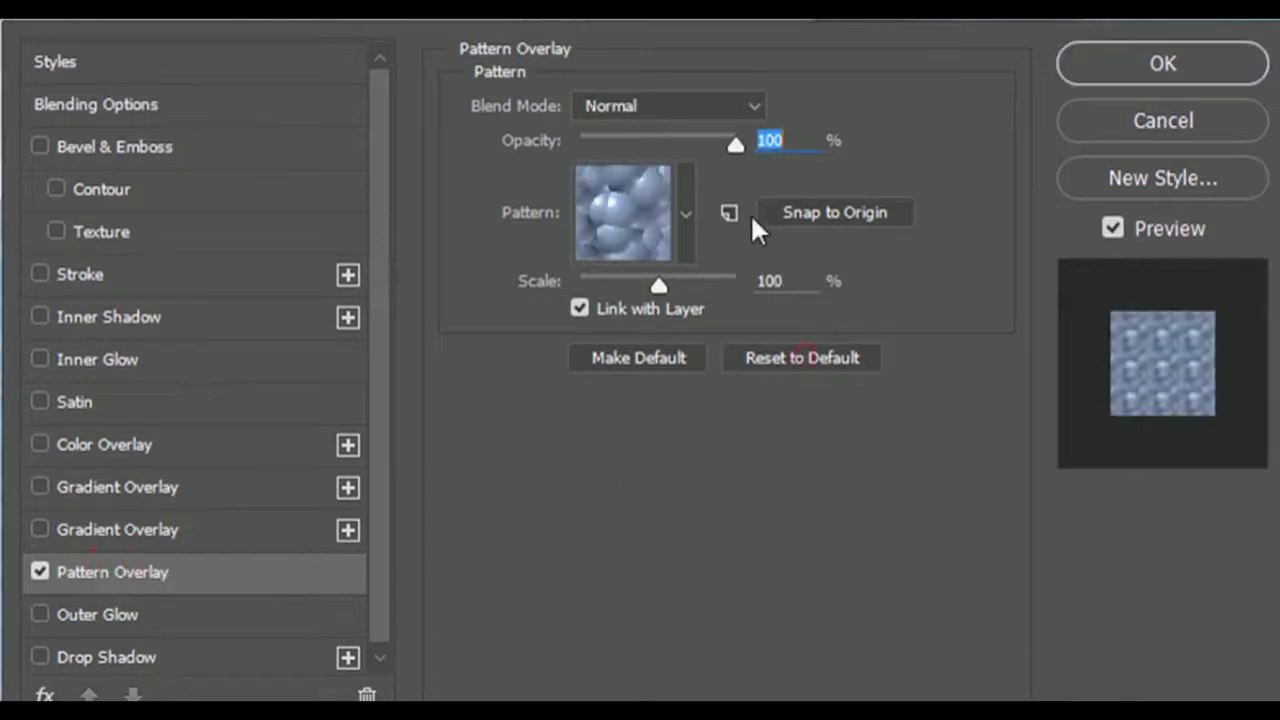
# Replace the current patterns in the pattern picker with the Ninja-Ryo Patterns - DP AND GRILLES2 set
pyautogui.click(686, 213)
pyautogui.click(793, 305)
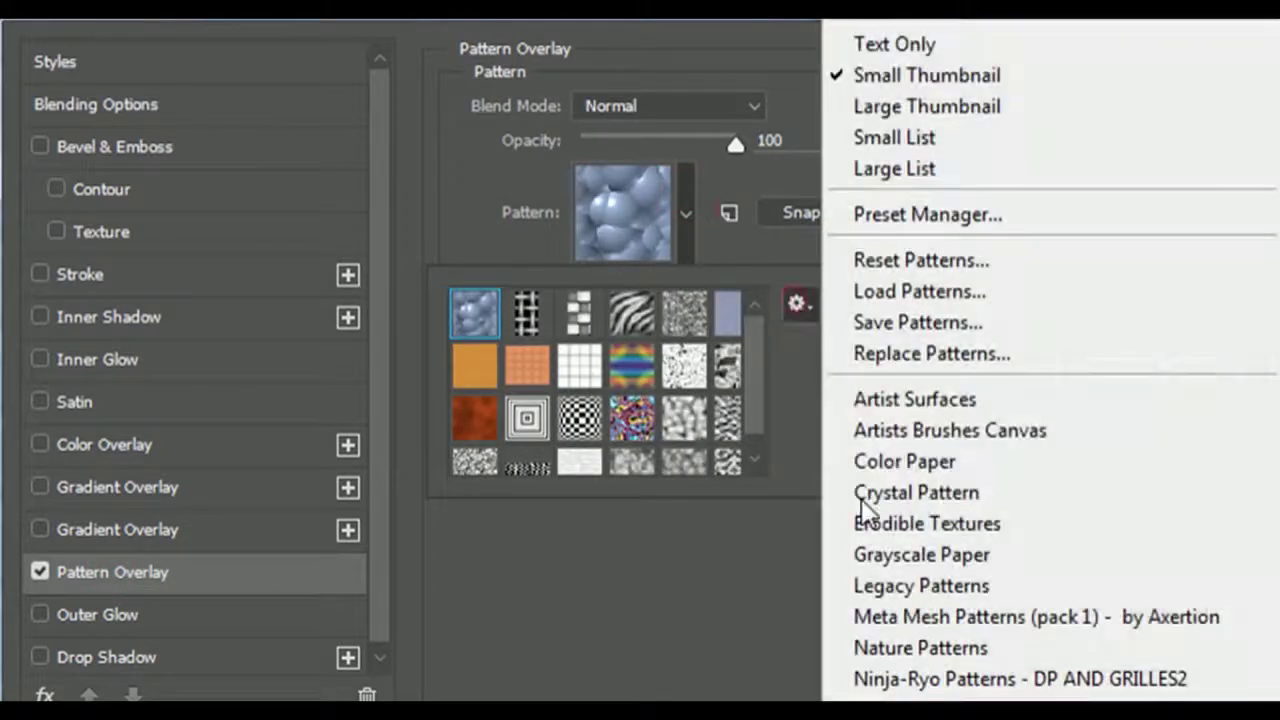
pyautogui.click(900, 679)
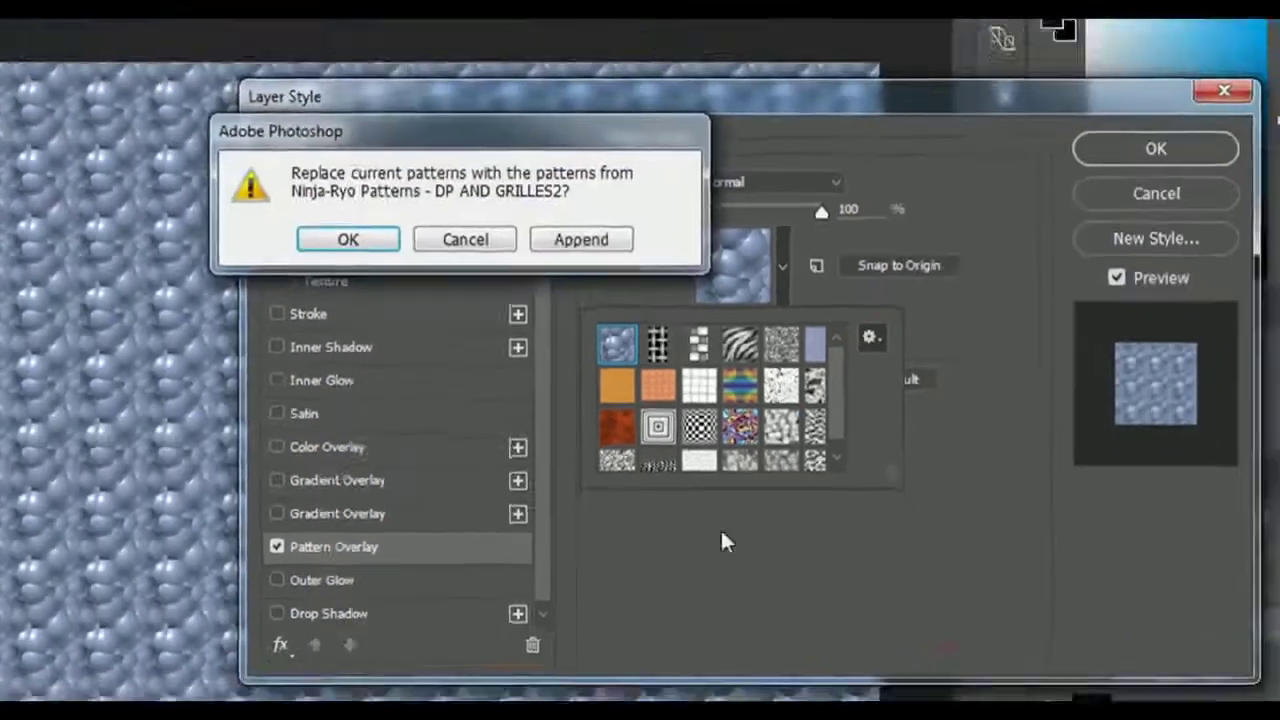
pyautogui.click(531, 294)
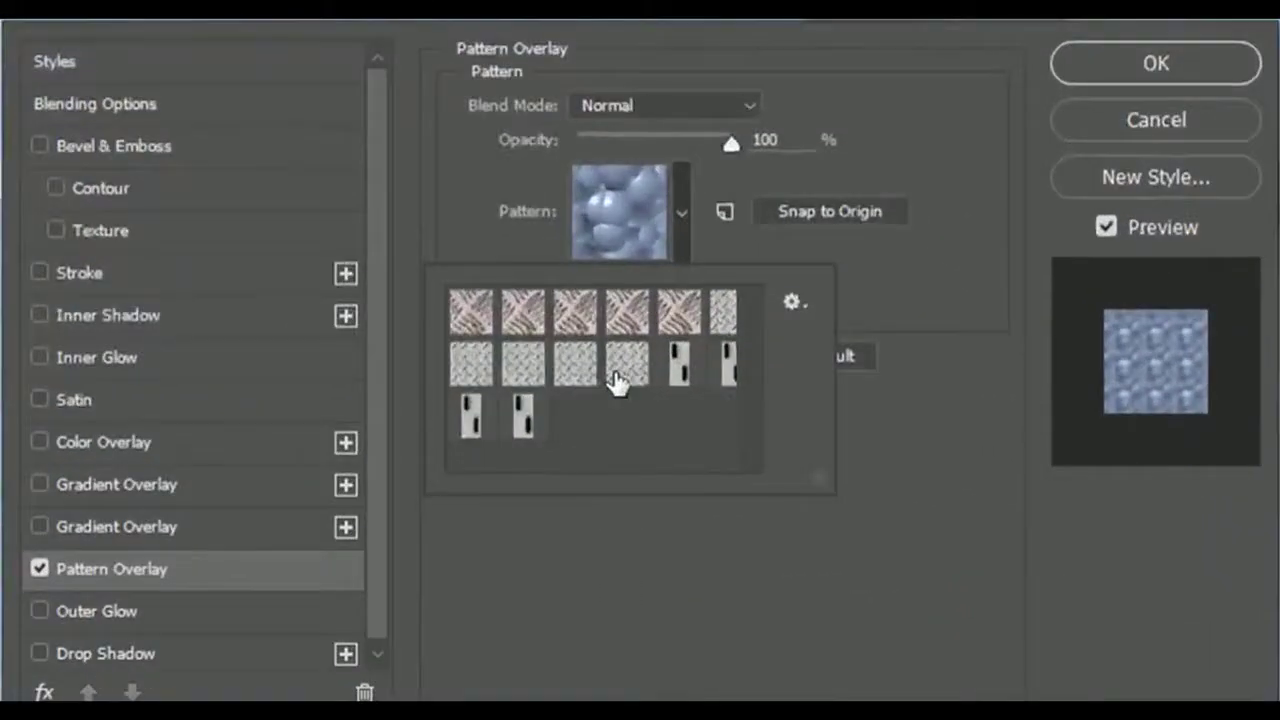
# Choose the grey diamond-plate pattern for the overlay, set its blend mode to Overlay, and apply the layer style
pyautogui.click(617, 380)
pyautogui.click(688, 250)
pyautogui.click(672, 105)
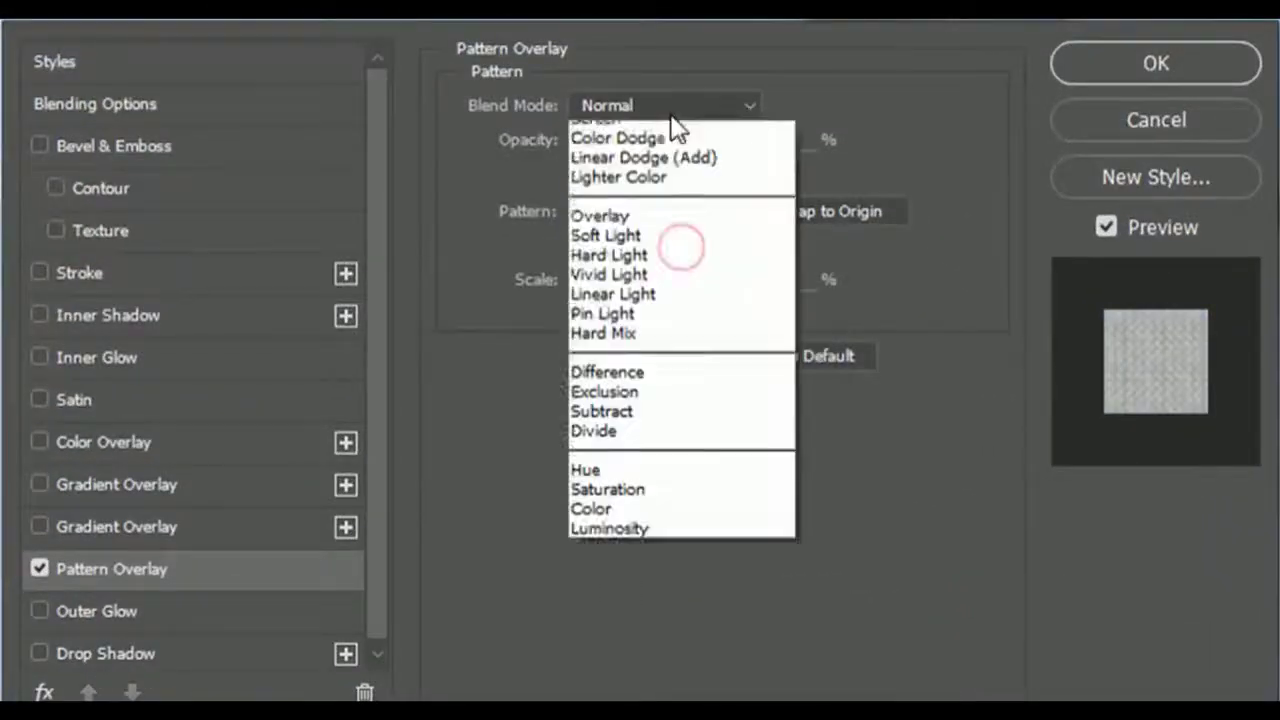
pyautogui.click(646, 420)
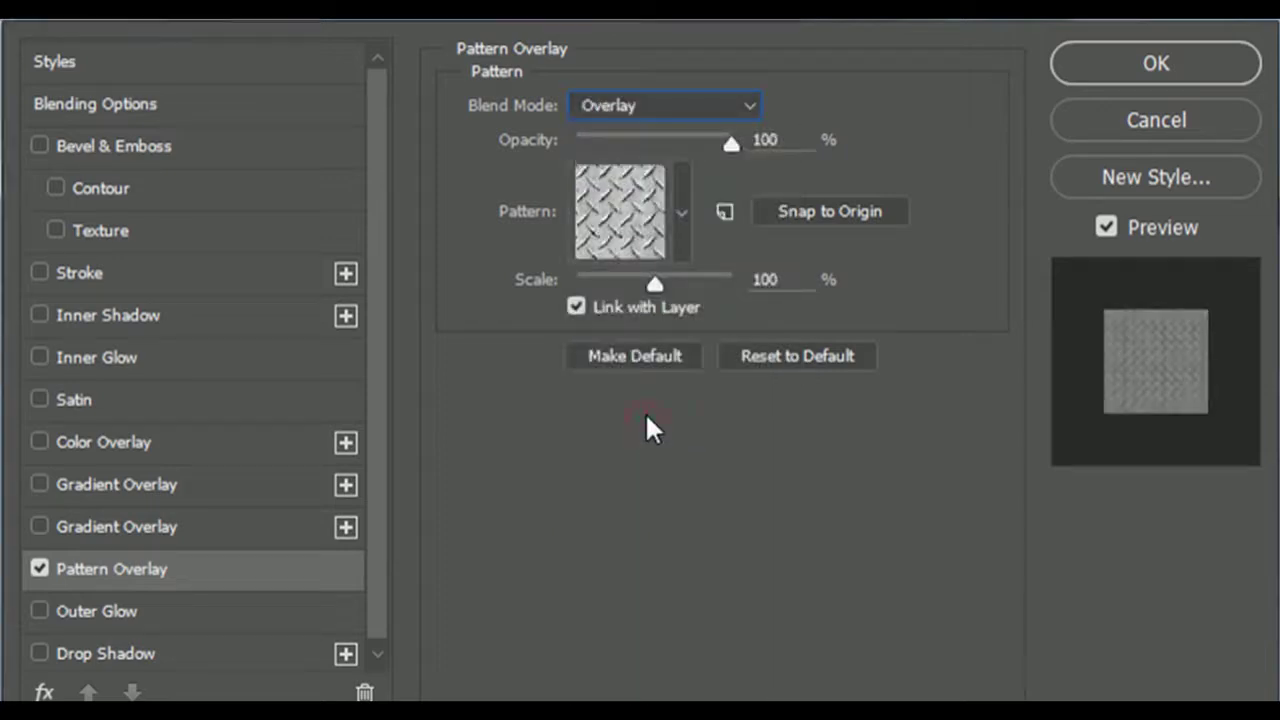
pyautogui.click(1121, 60)
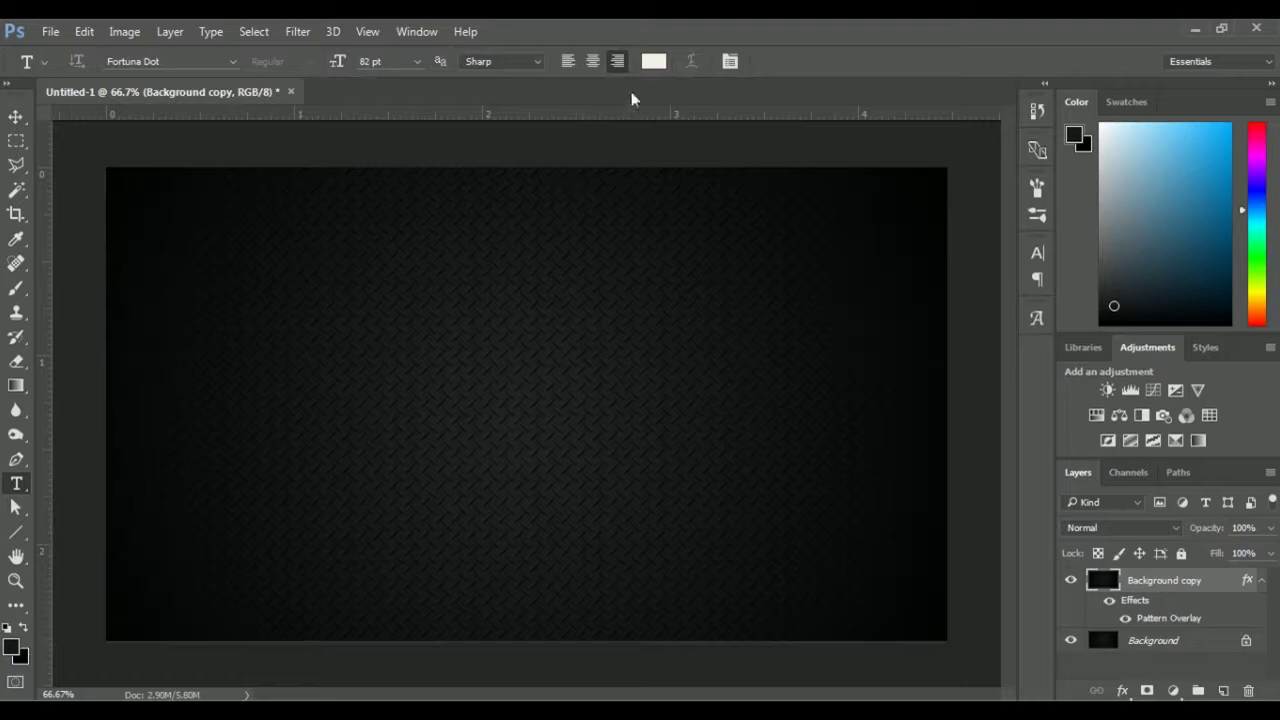
# Set the Type tool's text color to the off-white #e4e2da
pyautogui.click(651, 61)
pyautogui.click(769, 315)
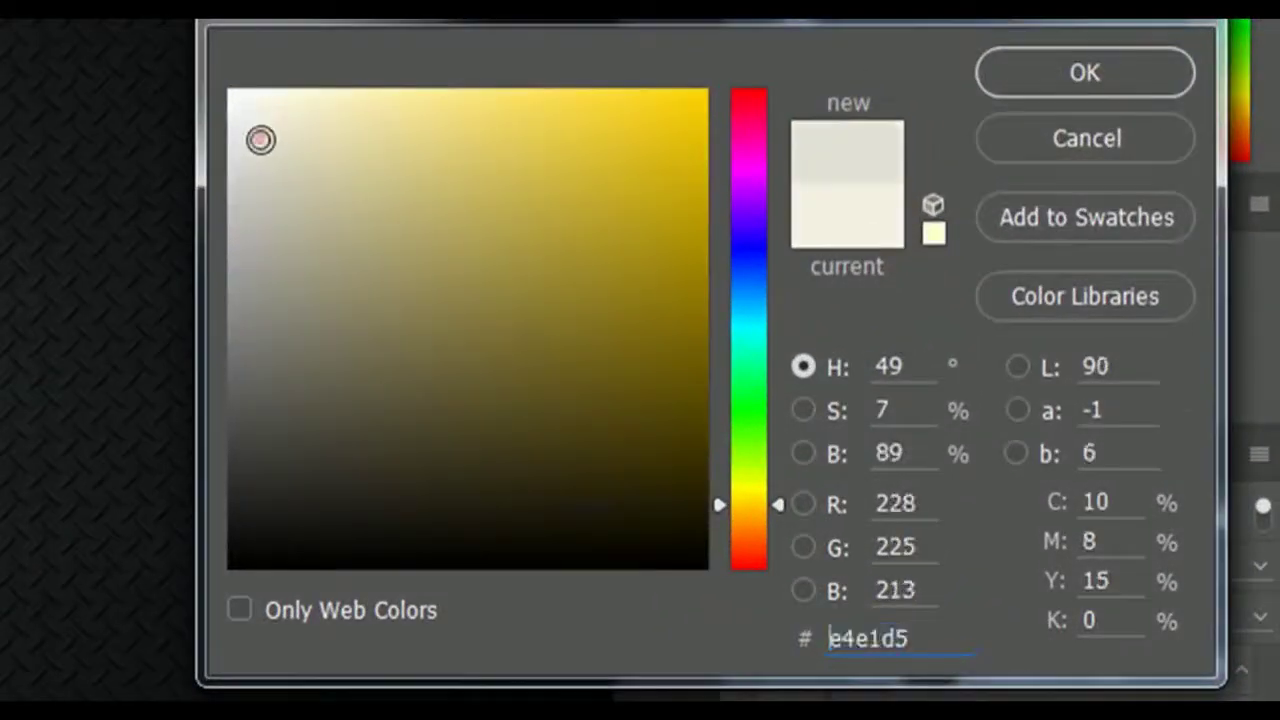
pyautogui.click(250, 137)
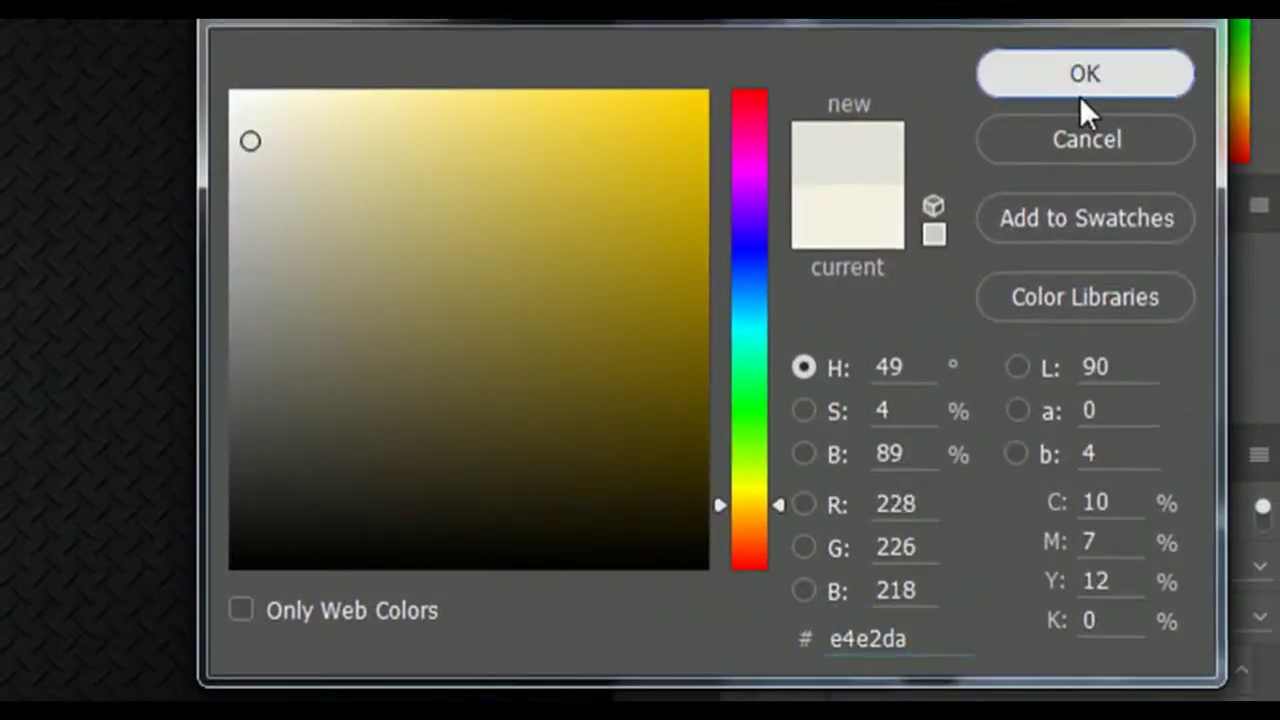
pyautogui.click(1080, 96)
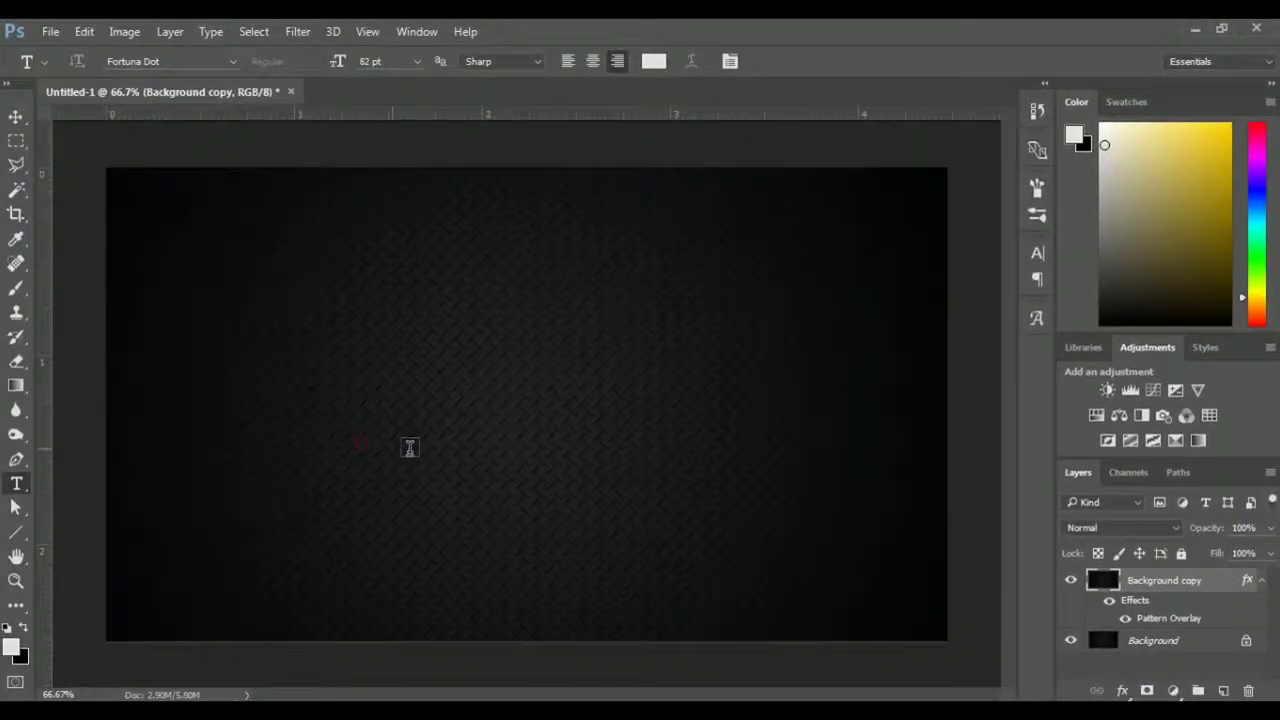
# Add the word DIAMOND as a new text layer on the canvas in the Fortuna Dot font
pyautogui.click(362, 443)
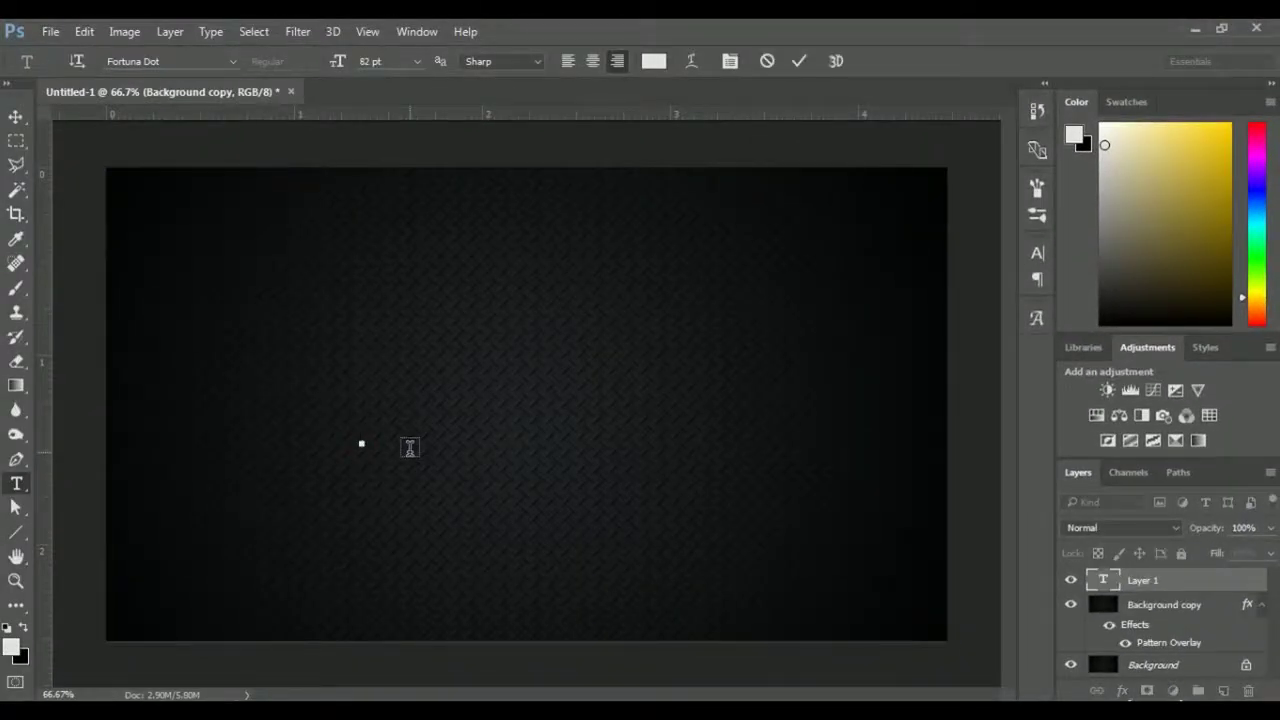
pyautogui.write('A')
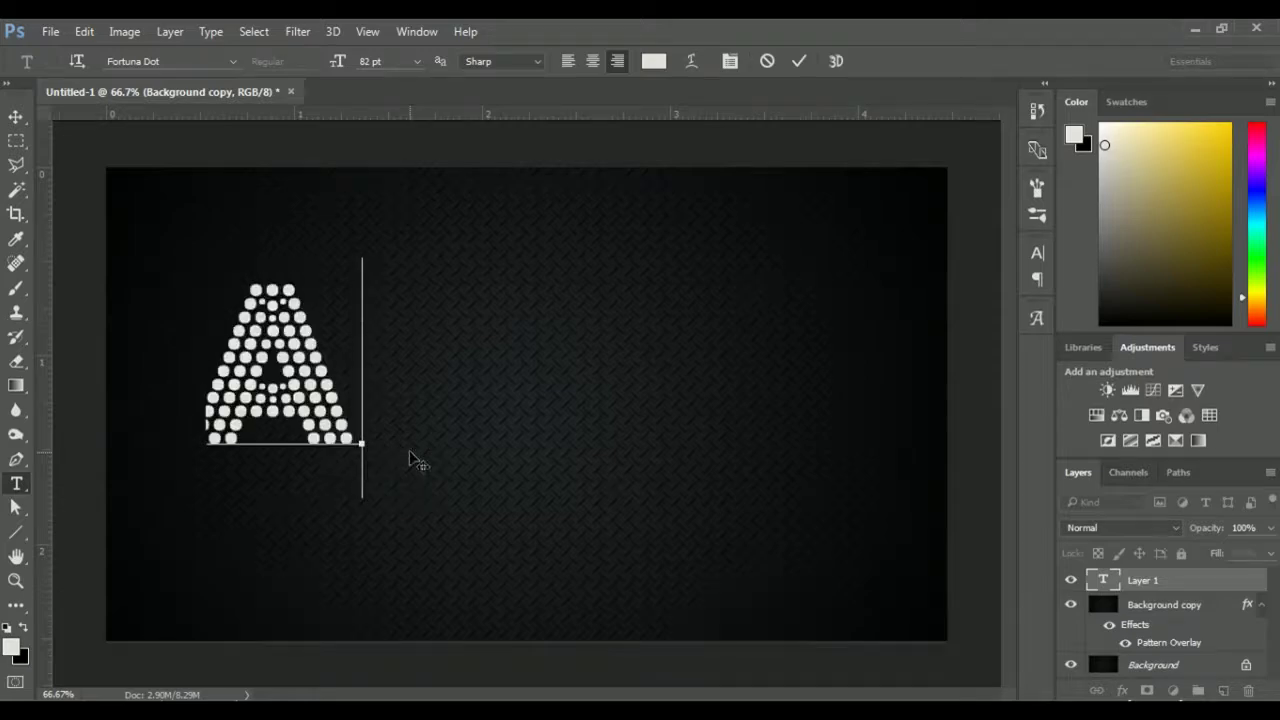
pyautogui.write('ND')
# Resize the DIAMOND text to 44 pt, place it across the middle of the canvas, and commit the text
pyautogui.hotkey('ctrl', 'a')
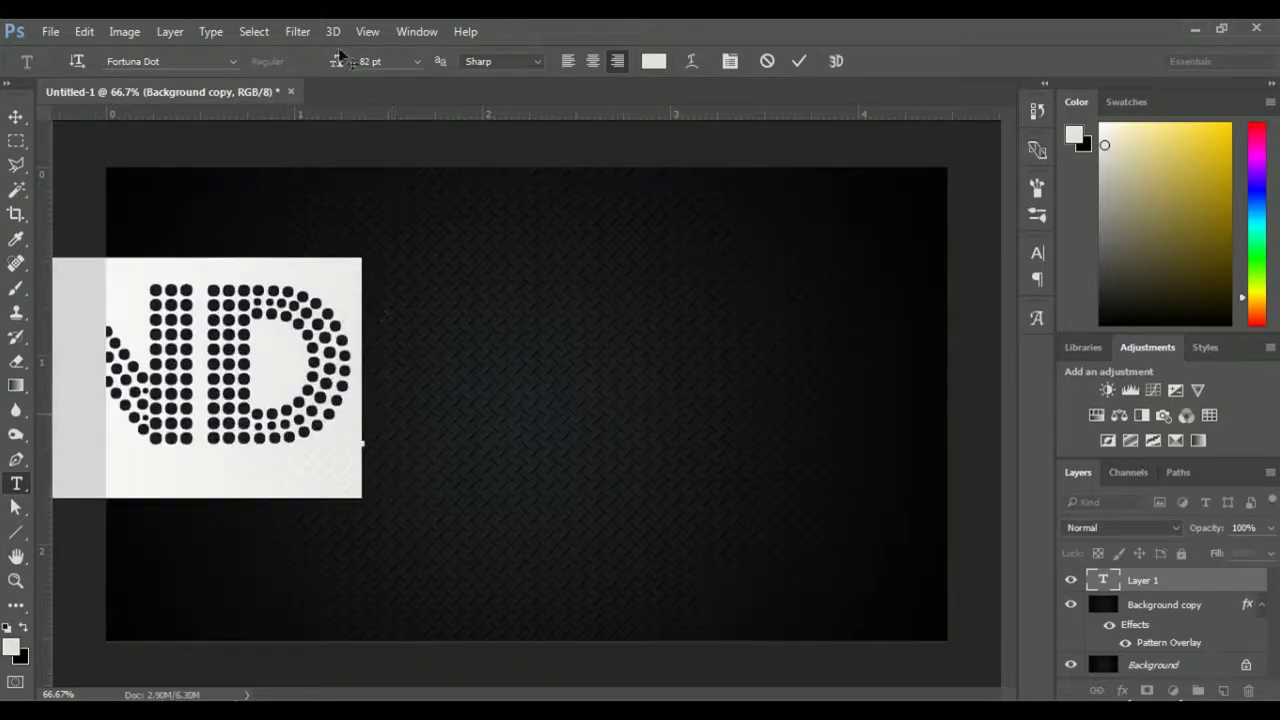
pyautogui.moveTo(341, 61); pyautogui.dragTo(302, 76)
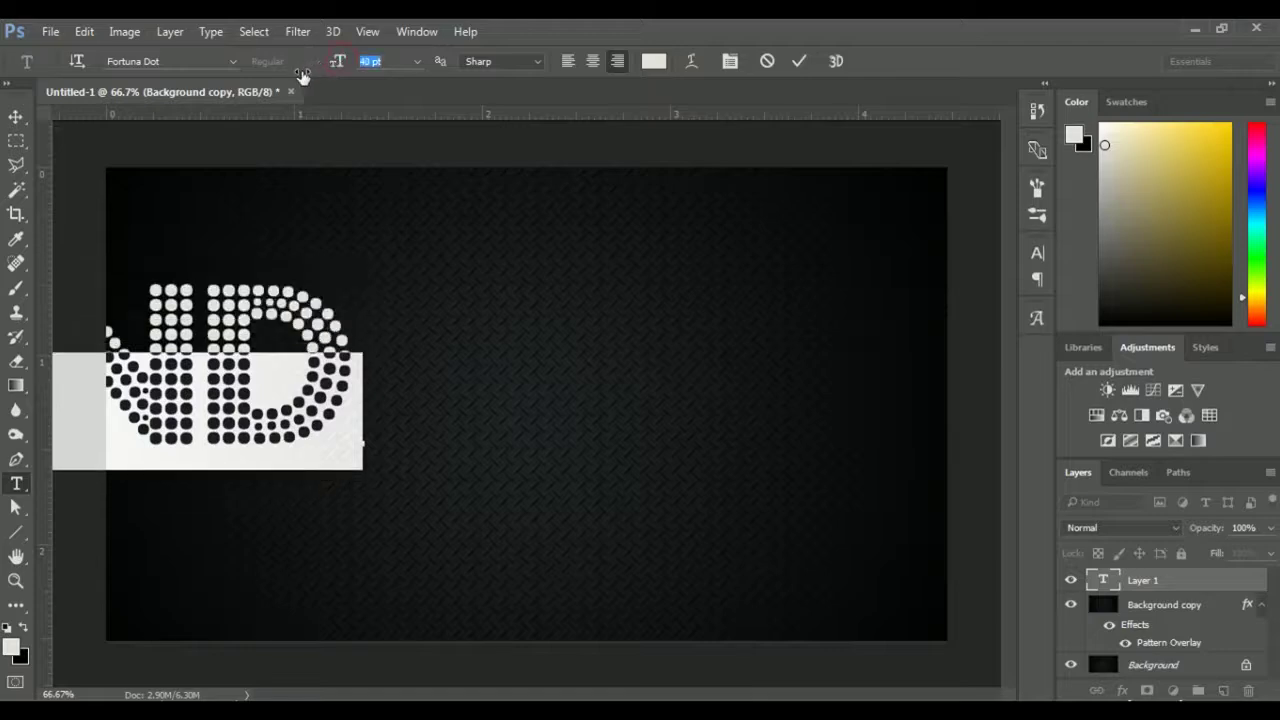
pyautogui.moveTo(567, 519); pyautogui.dragTo(693, 512)
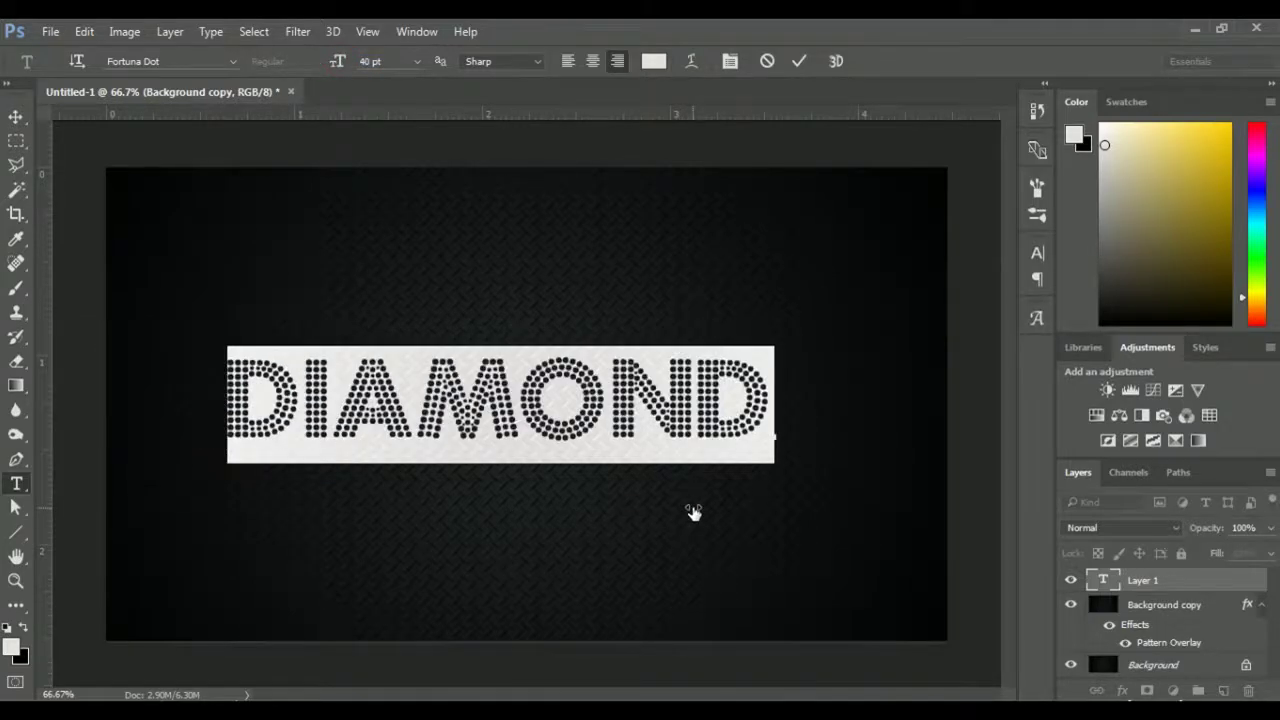
pyautogui.moveTo(553, 513); pyautogui.dragTo(571, 514)
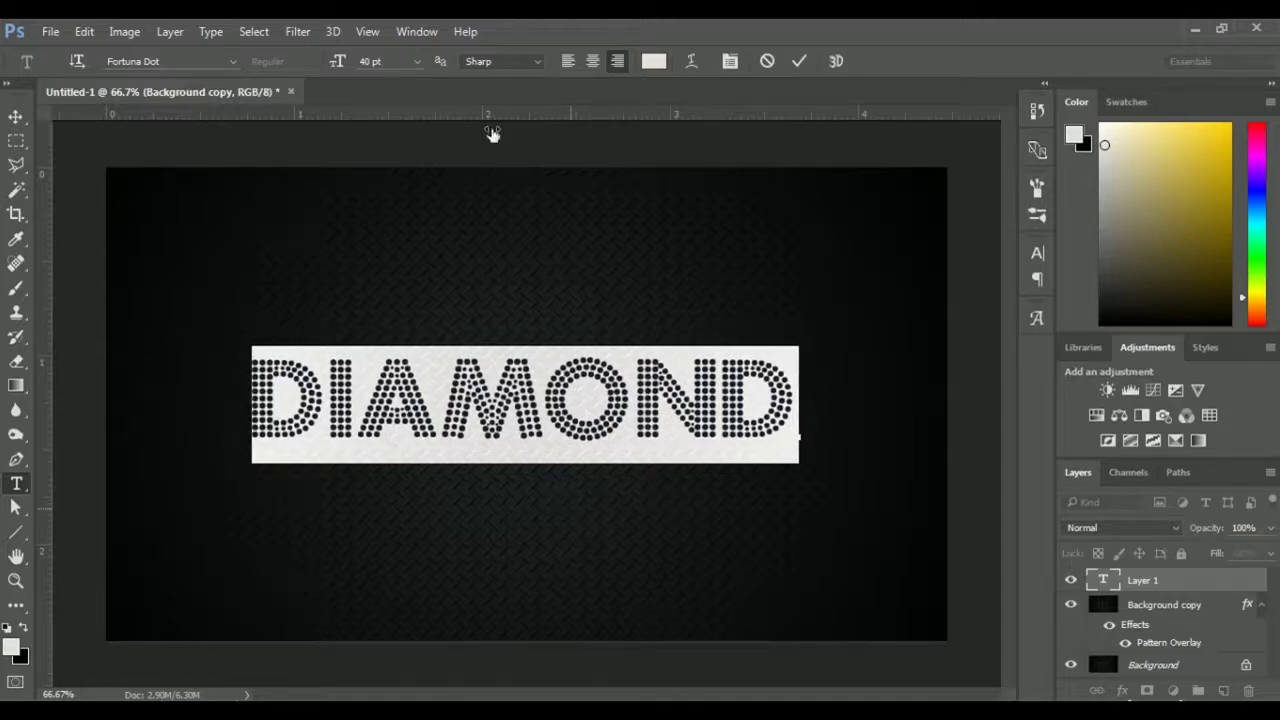
pyautogui.moveTo(330, 66); pyautogui.dragTo(336, 66)
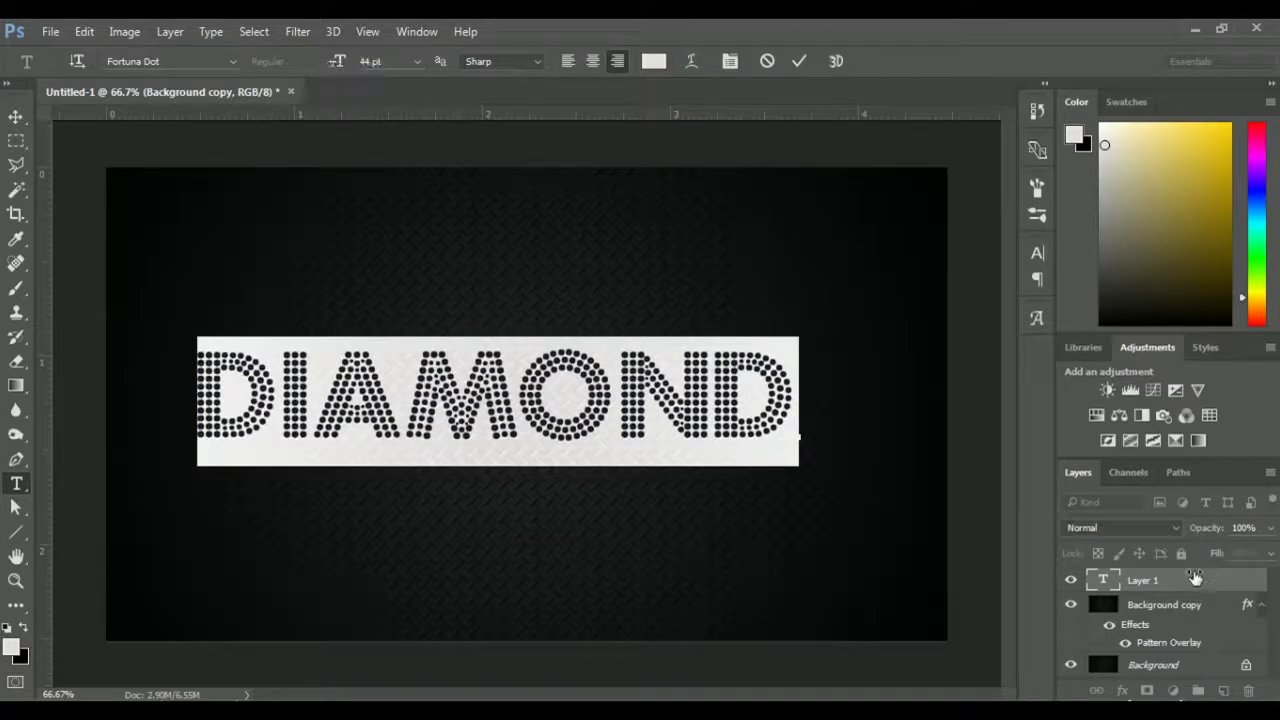
pyautogui.click(1194, 578)
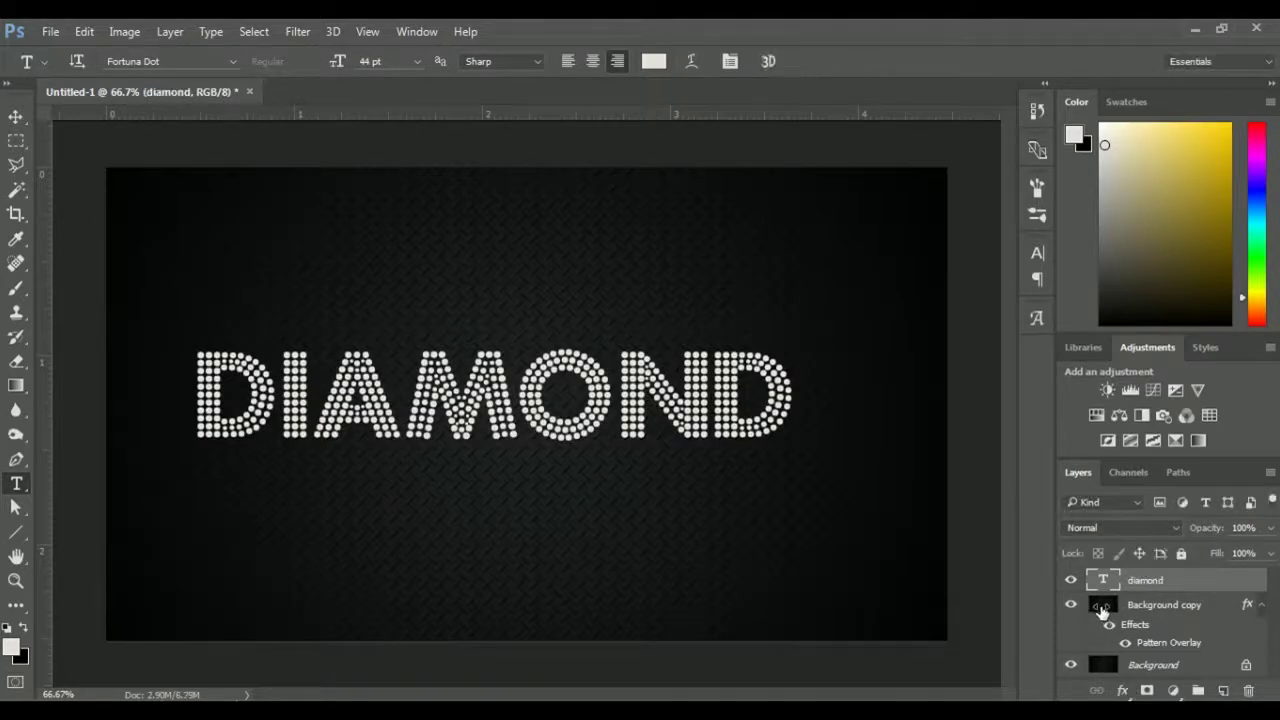
# Center the DIAMOND text vertically and horizontally on the canvas using a selection of the Background copy layer, then deselect
pyautogui.click(15, 118)
pyautogui.moveTo(405, 380); pyautogui.dragTo(458, 412)
pyautogui.keyDown('ctrl'); pyautogui.click(1102, 605); pyautogui.keyUp('ctrl')
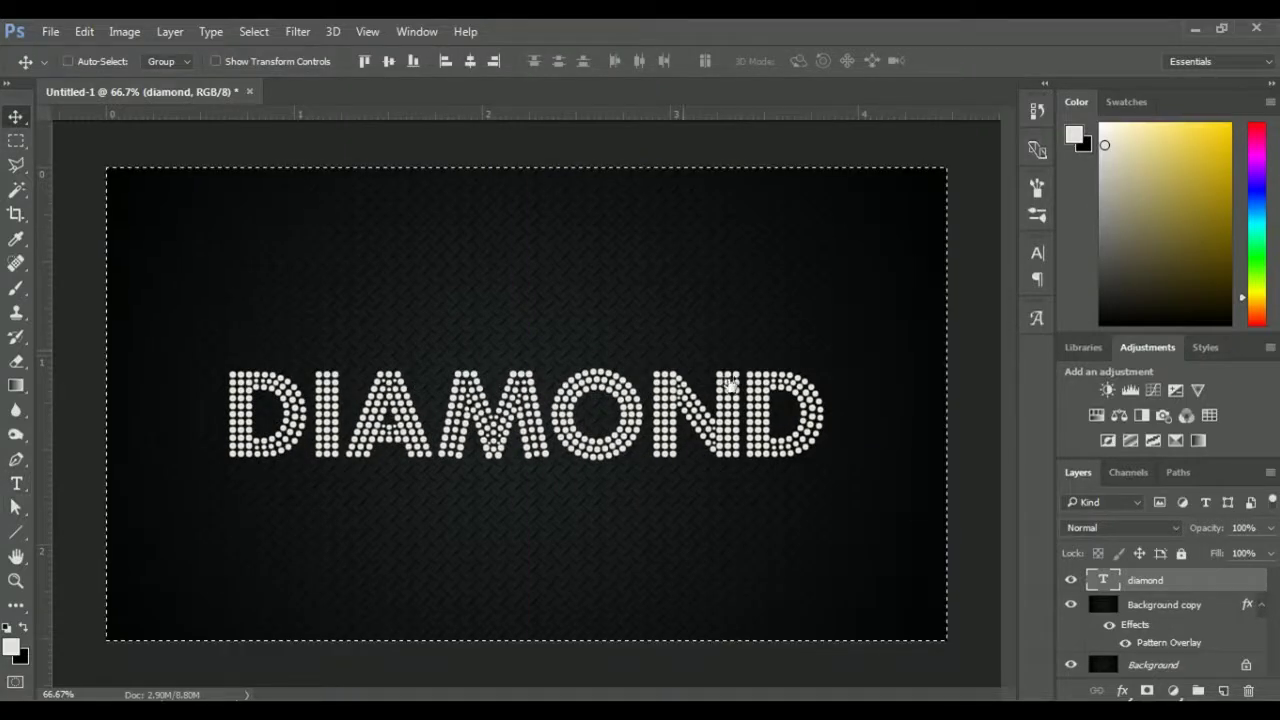
pyautogui.click(466, 63)
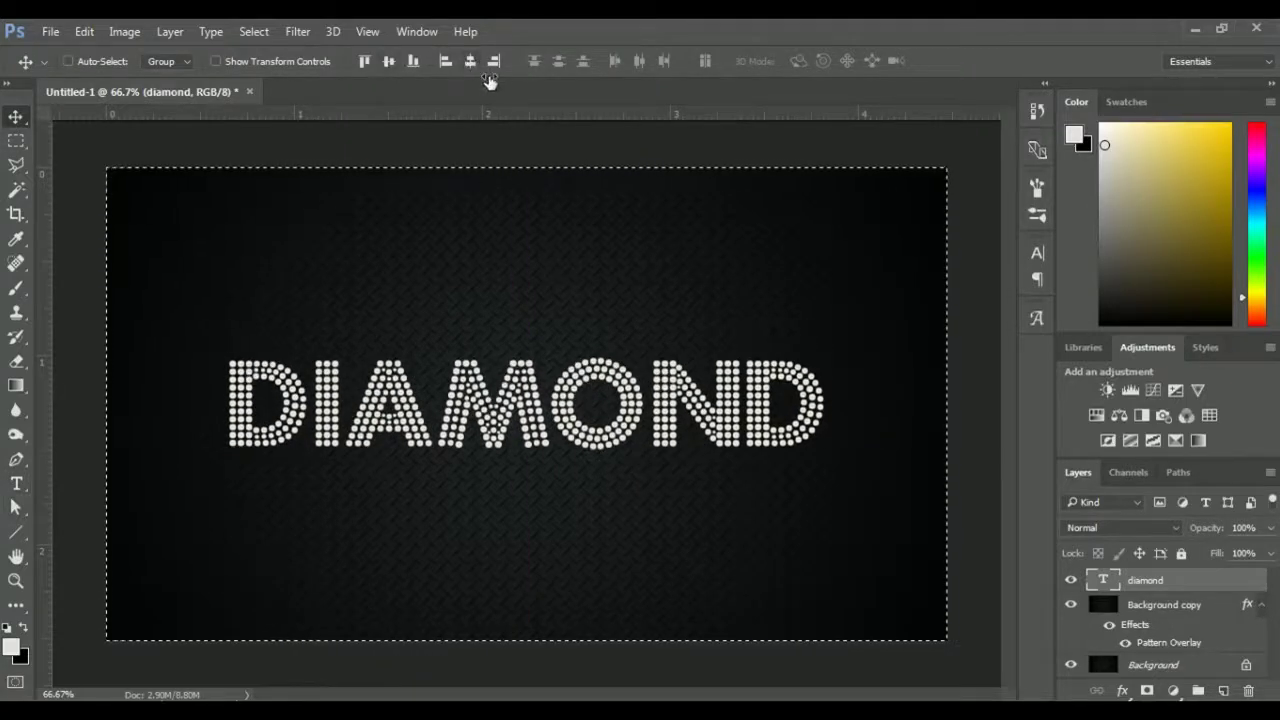
pyautogui.hotkey('ctrl', 'd')
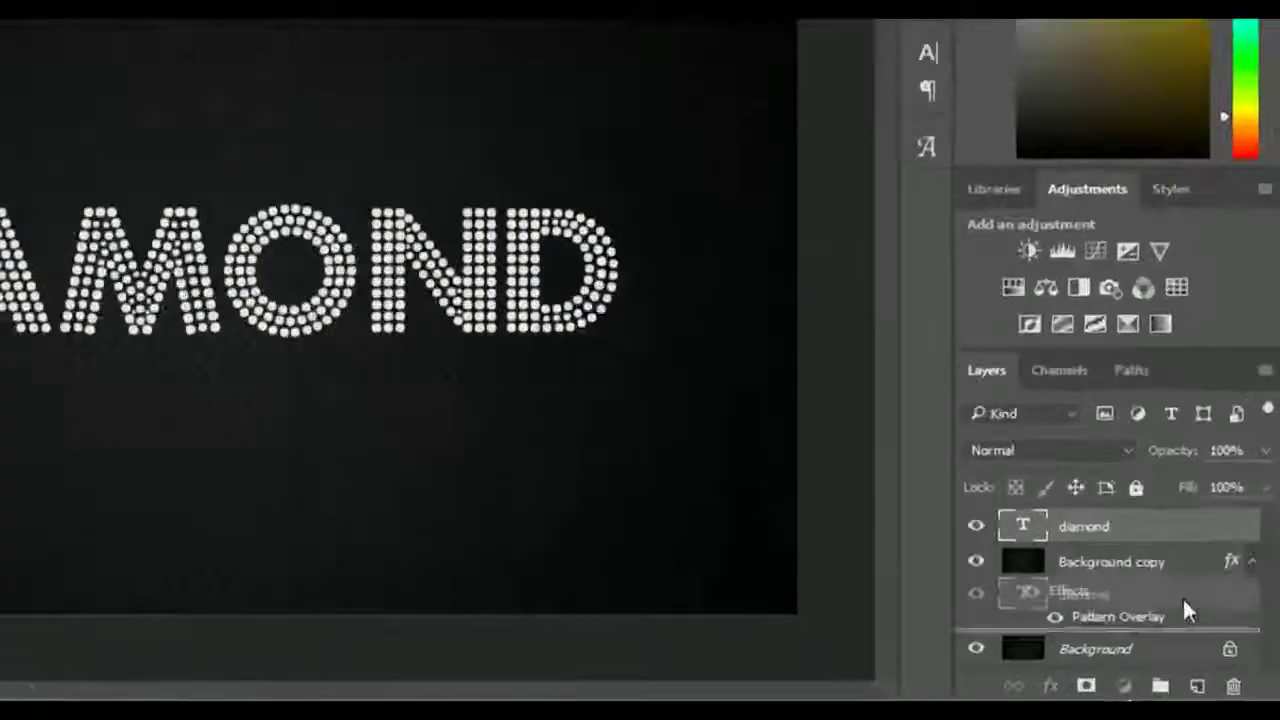
# Duplicate the diamond text layer and make the original layer beneath the copy active
pyautogui.moveTo(1196, 591); pyautogui.dragTo(1224, 688)
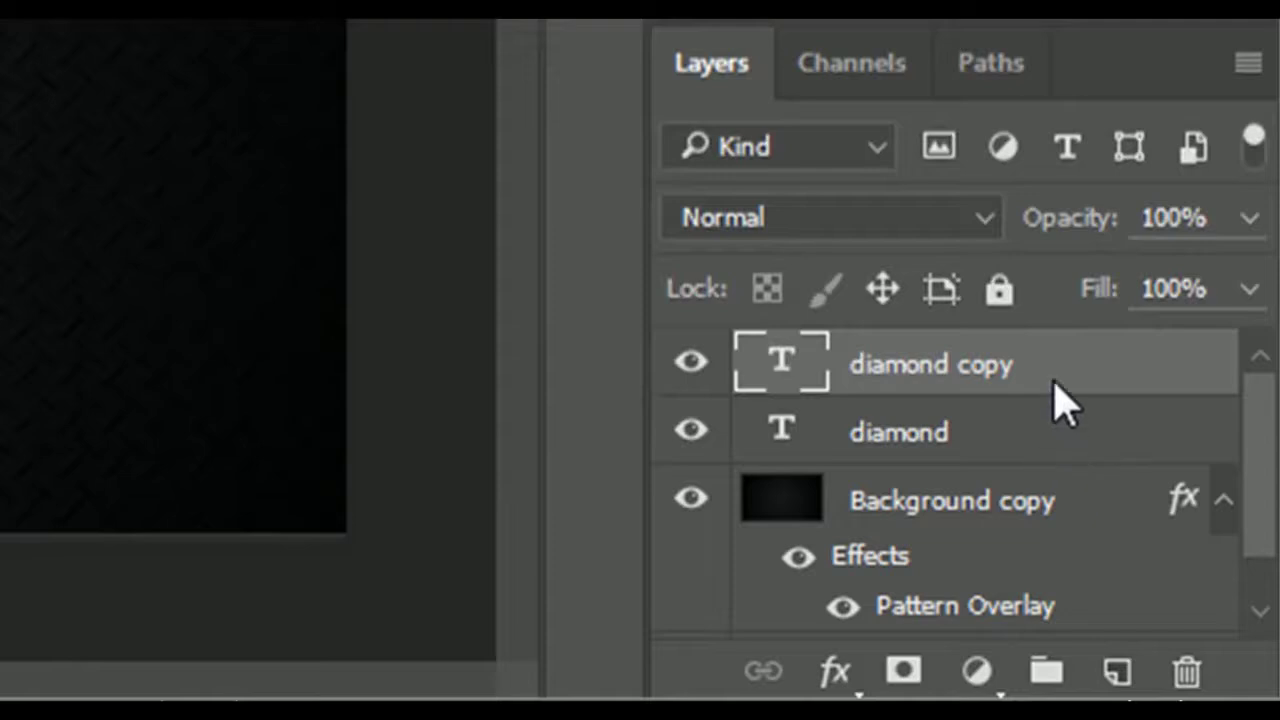
pyautogui.moveTo(1120, 303); pyautogui.dragTo(823, 294)
pyautogui.click(1072, 453)
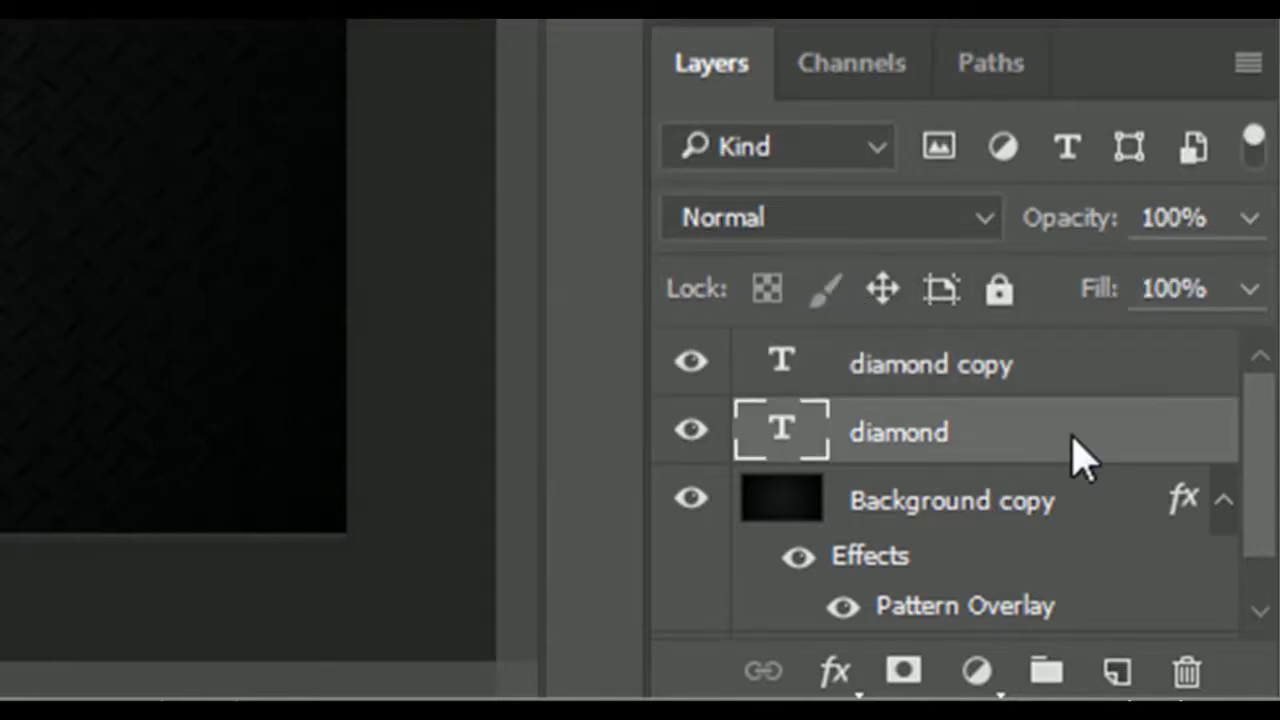
# Add a Bevel & Emboss to the diamond layer, resetting it to defaults, with size 10 px and angle 120°
pyautogui.doubleClick(971, 451)
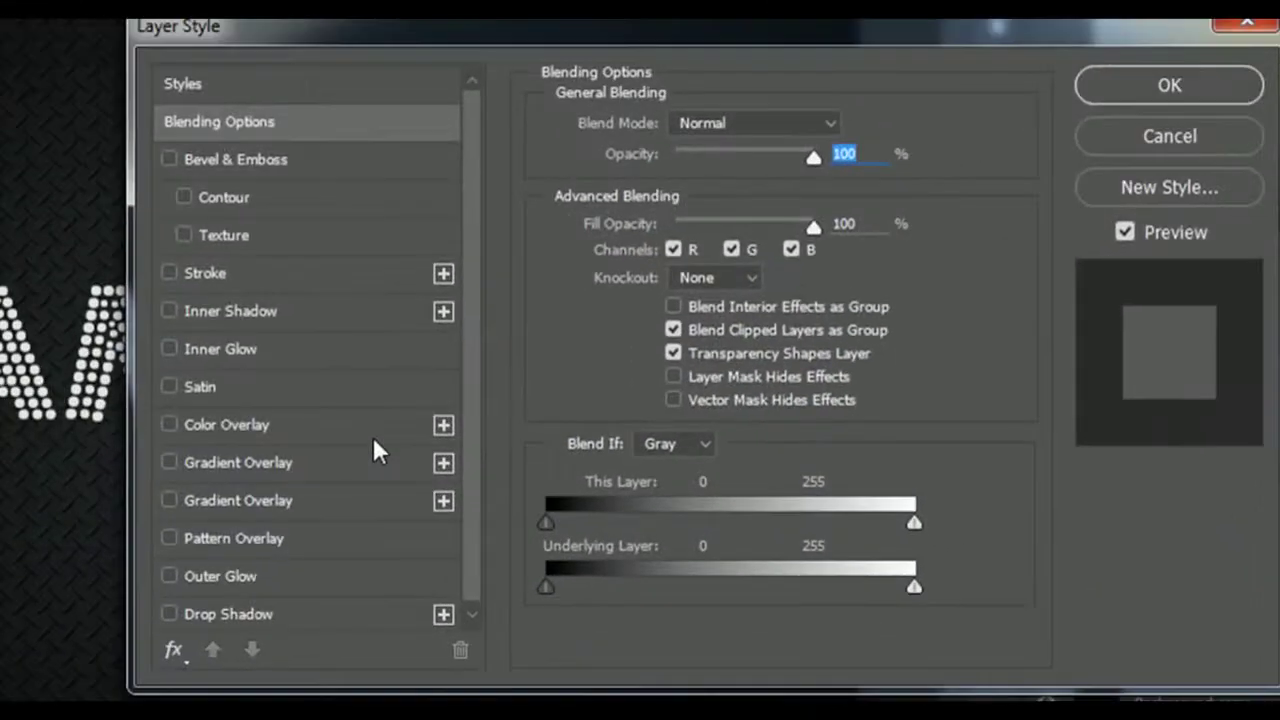
pyautogui.click(339, 161)
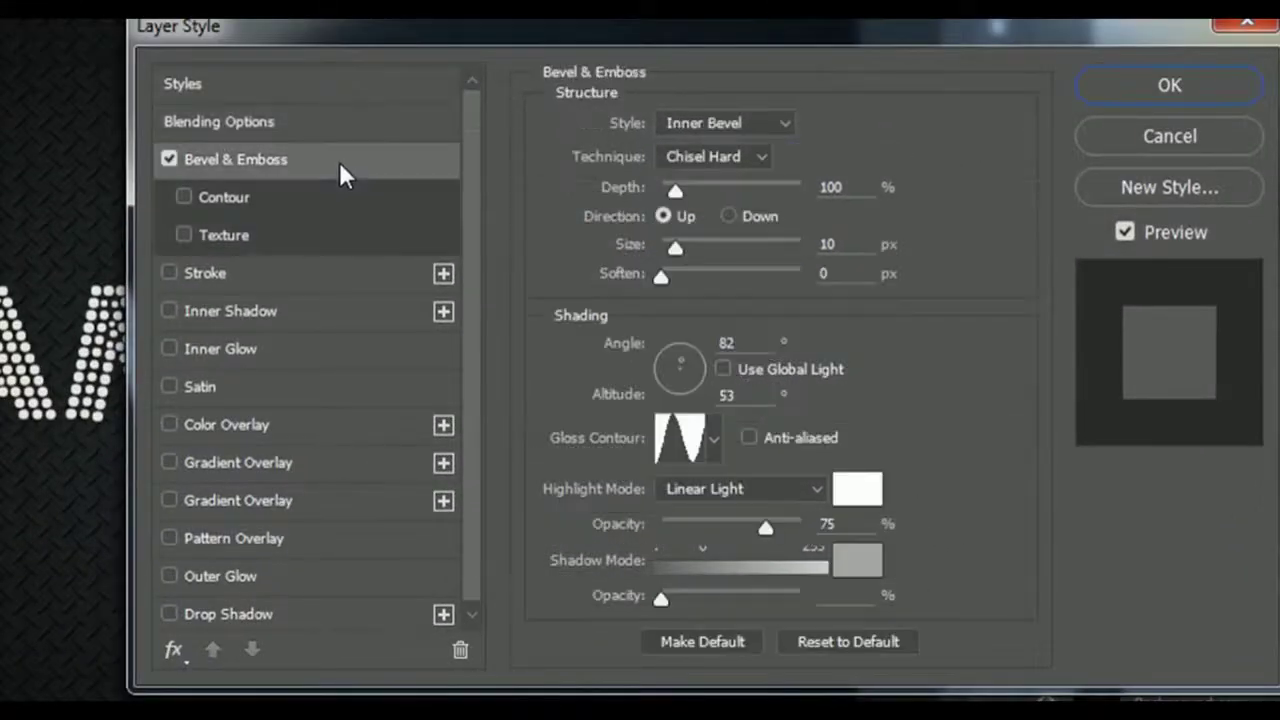
pyautogui.click(855, 645)
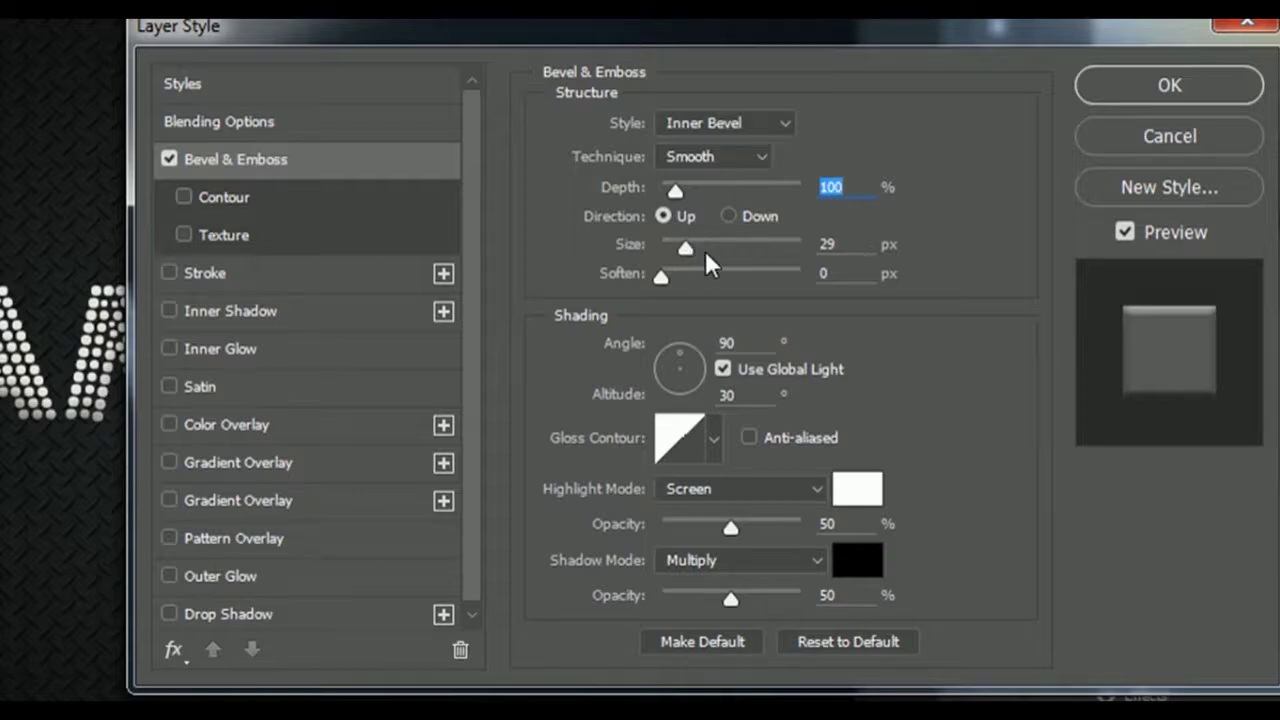
pyautogui.moveTo(685, 245); pyautogui.dragTo(676, 242)
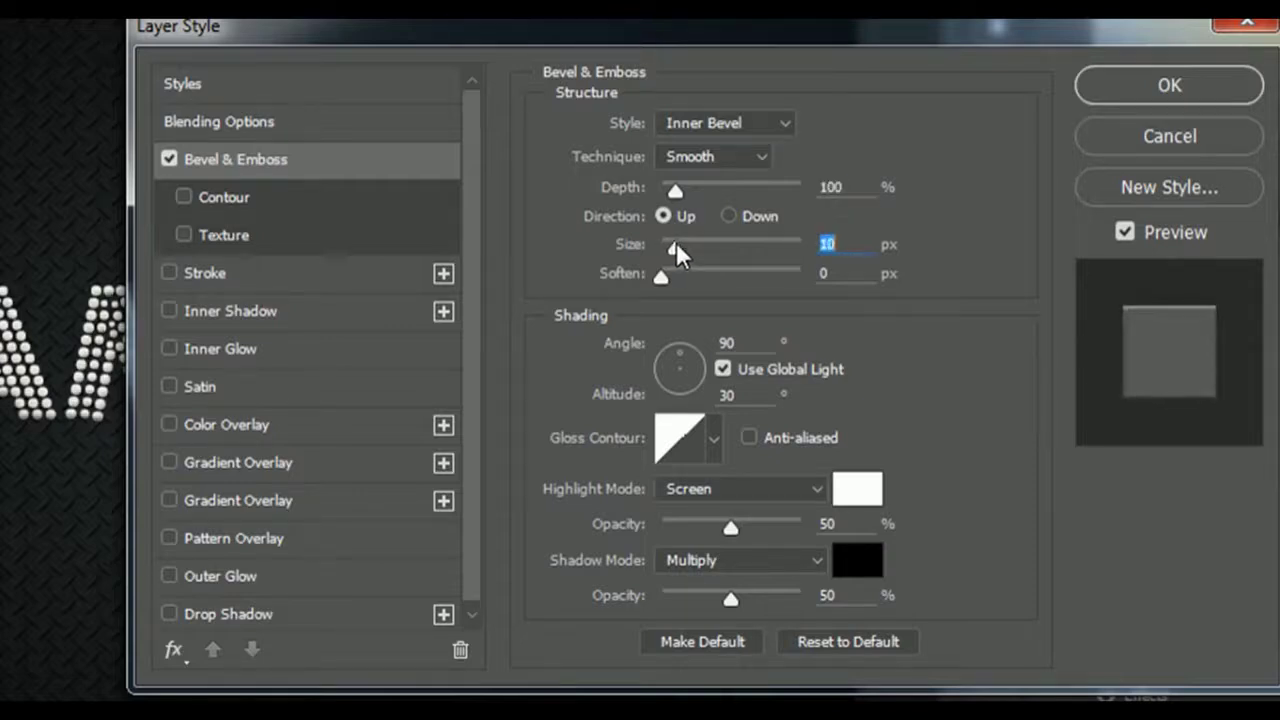
pyautogui.doubleClick(730, 345)
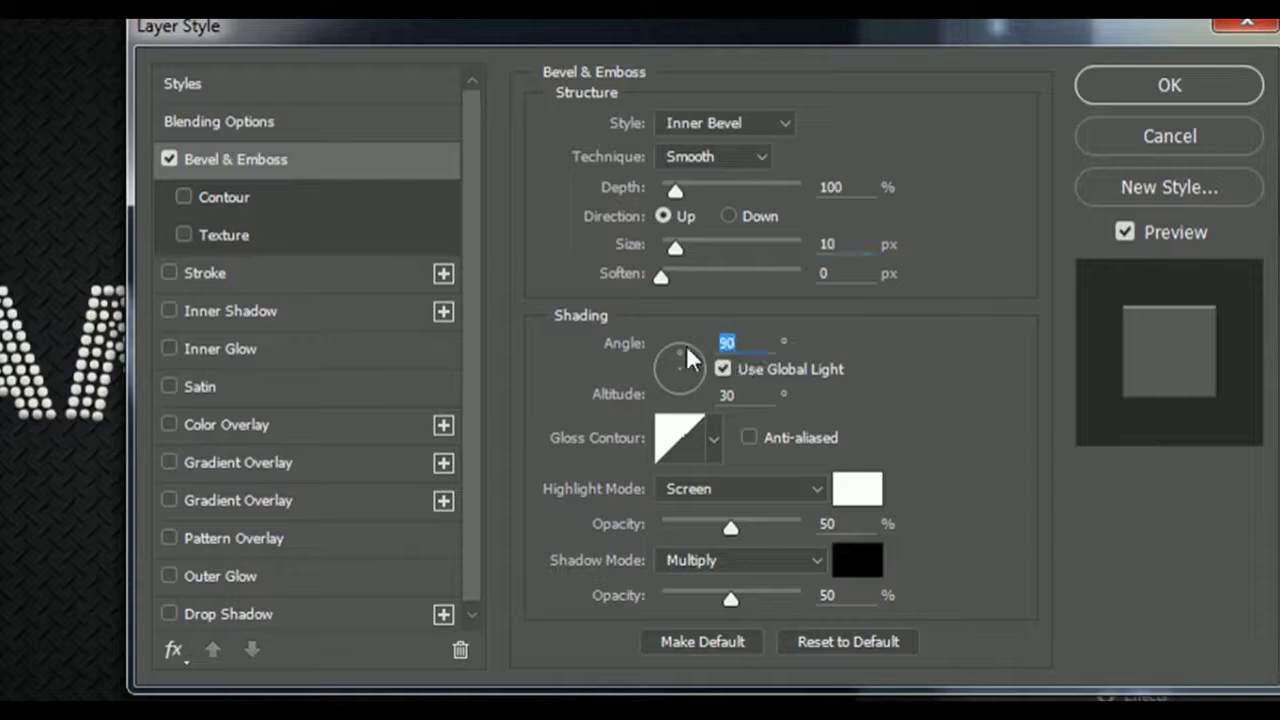
pyautogui.write('120')
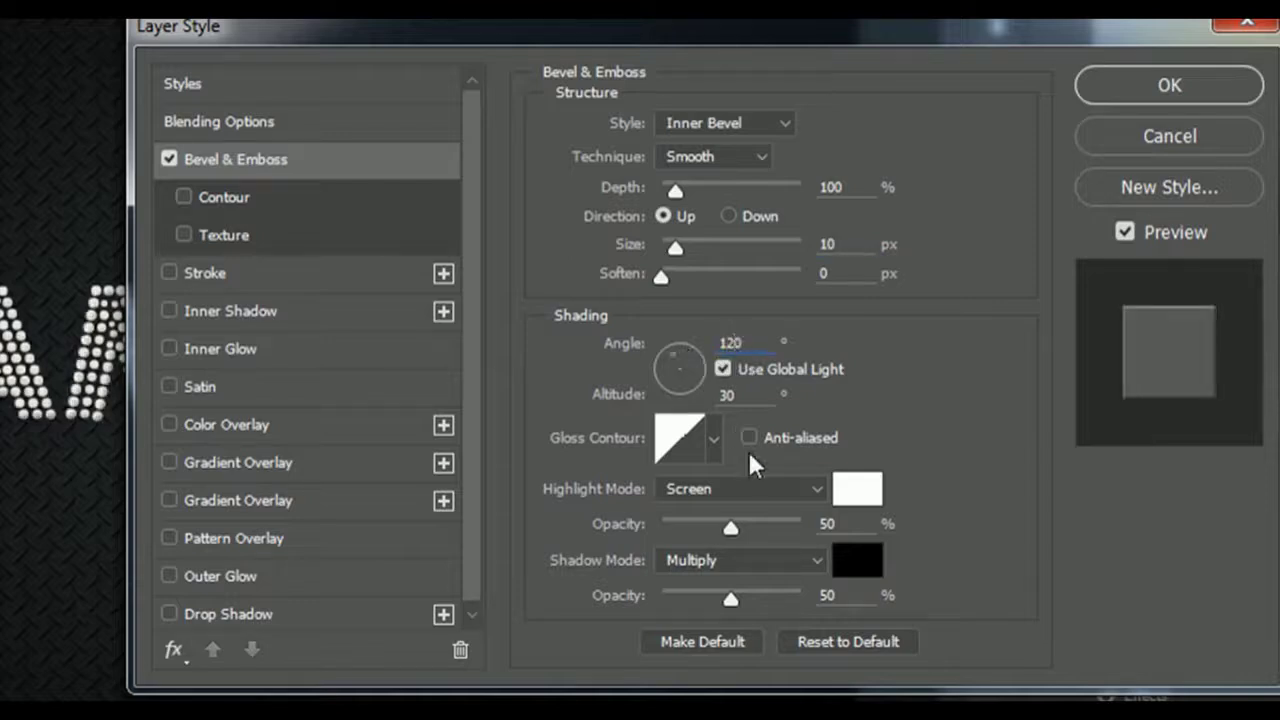
# Give the bevel the Ring gloss contour with anti-aliasing and set its highlight mode to Vivid Light
pyautogui.click(714, 441)
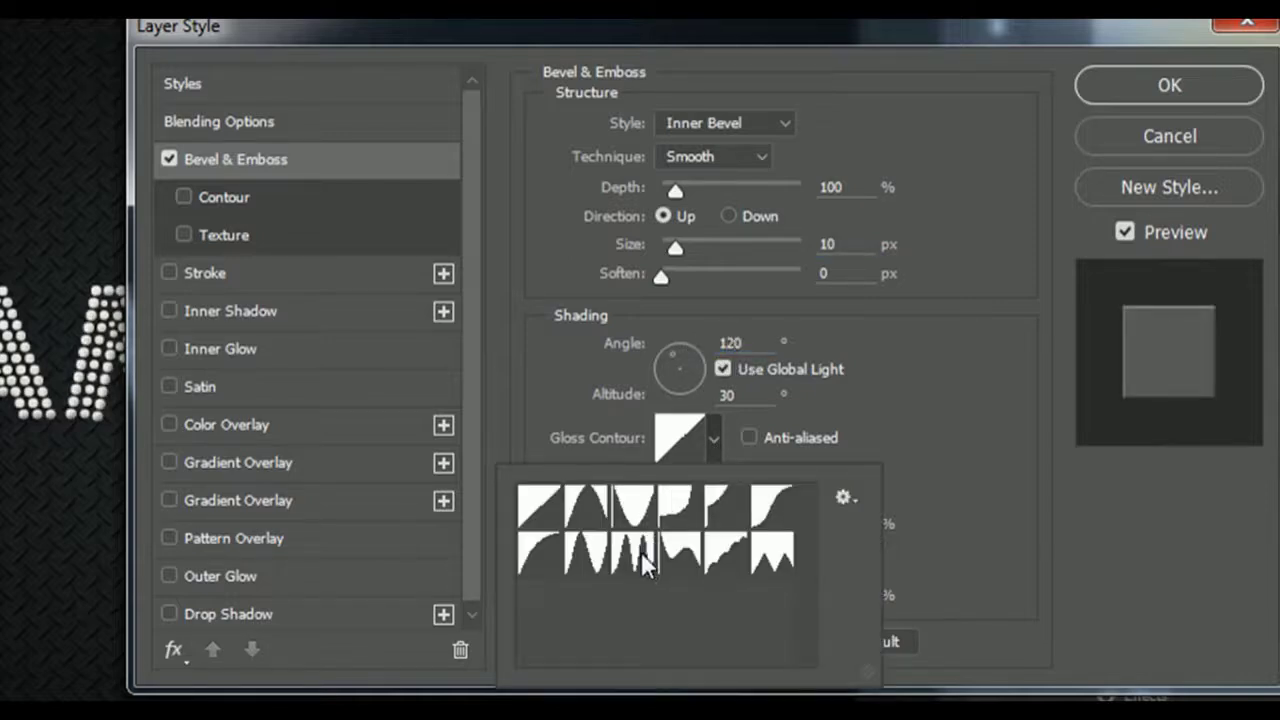
pyautogui.click(597, 568)
pyautogui.click(715, 449)
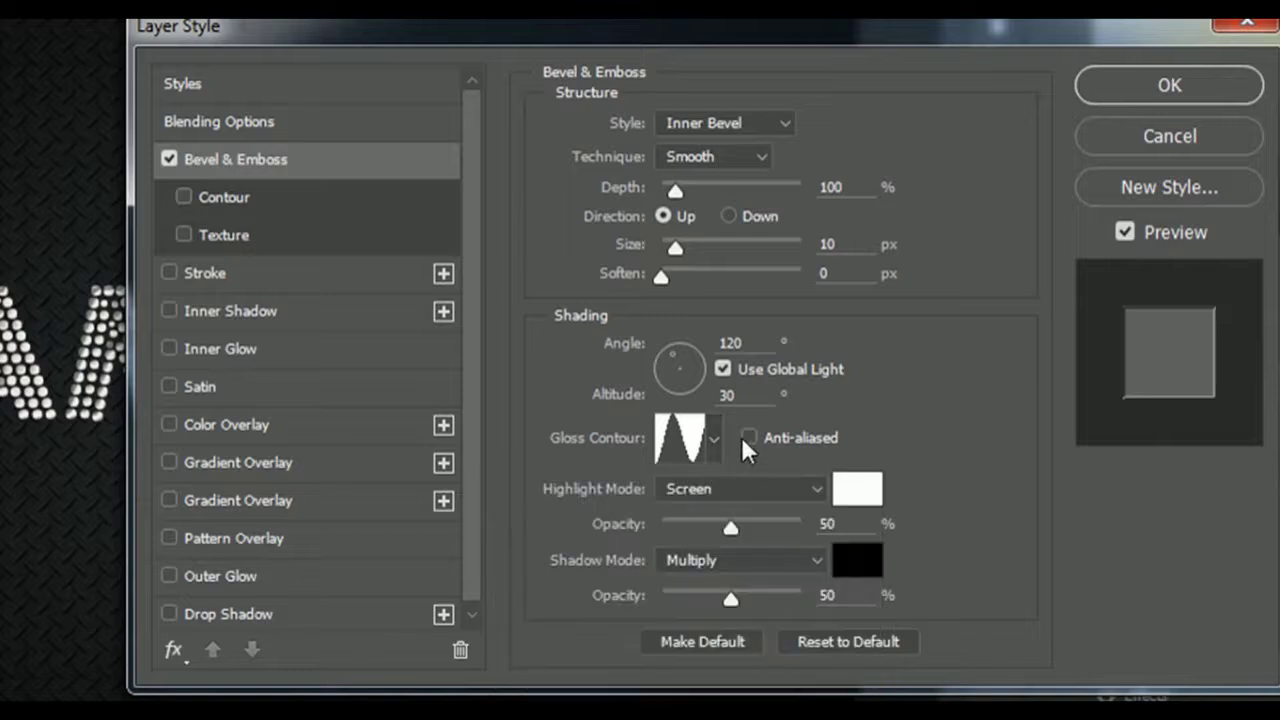
pyautogui.click(747, 438)
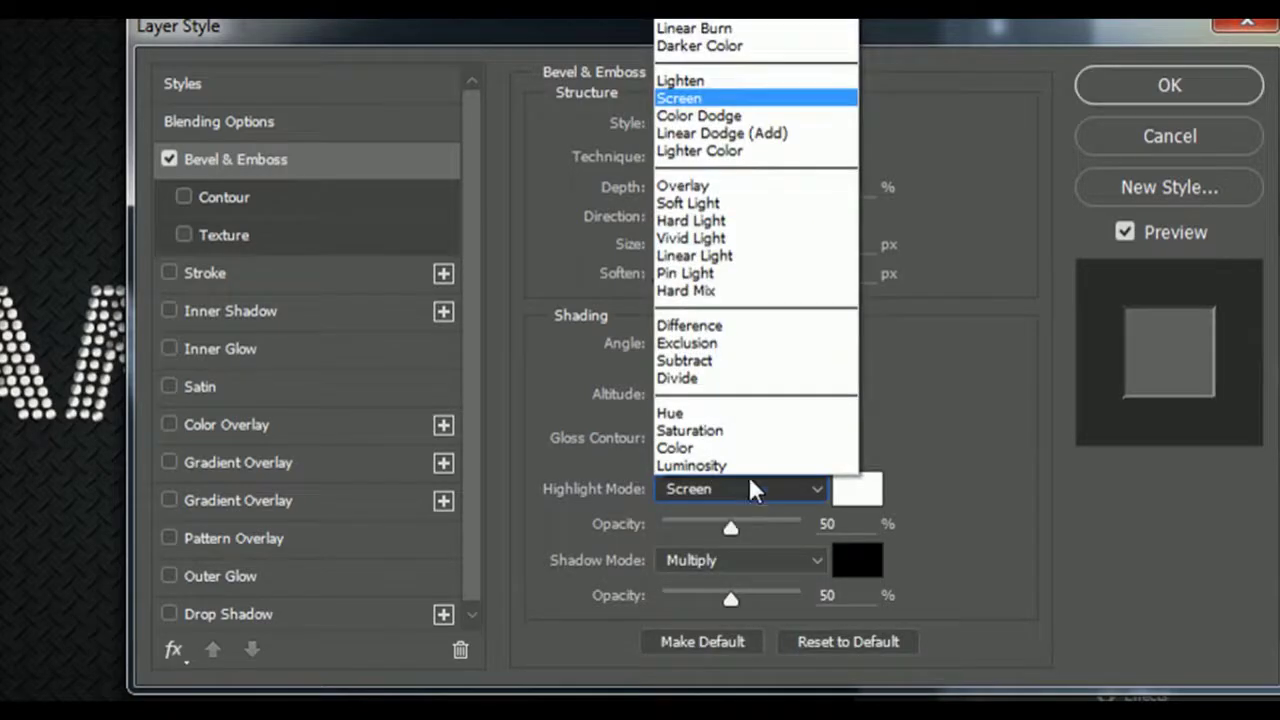
pyautogui.click(738, 240)
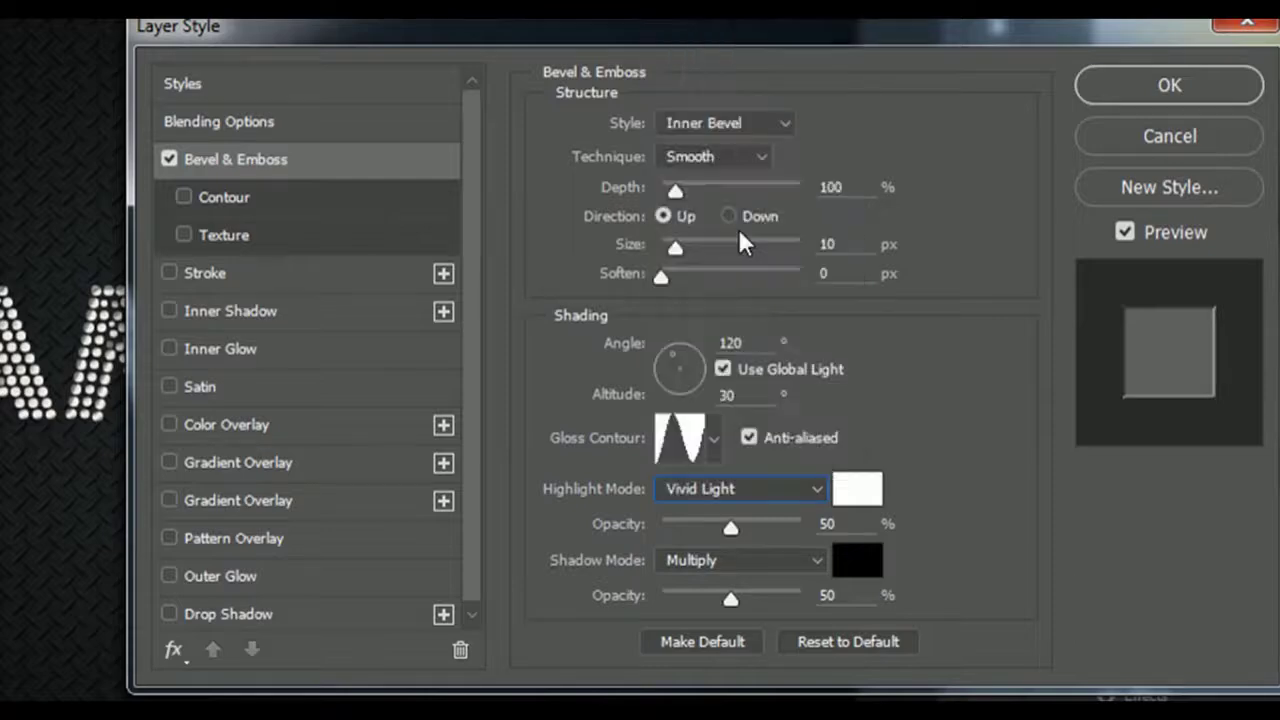
# Set the bevel's shadow color to a6a6a6
pyautogui.click(847, 577)
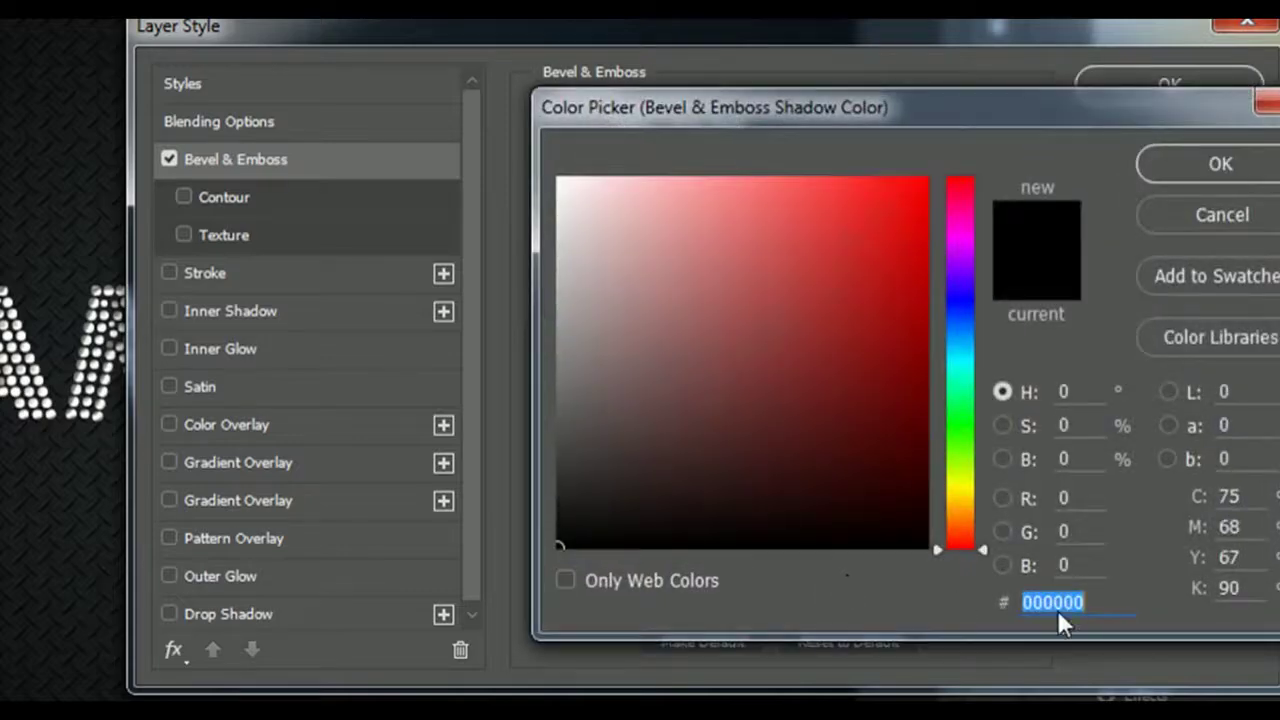
pyautogui.write('a5')
pyautogui.press('BackSpace')
pyautogui.write('6')
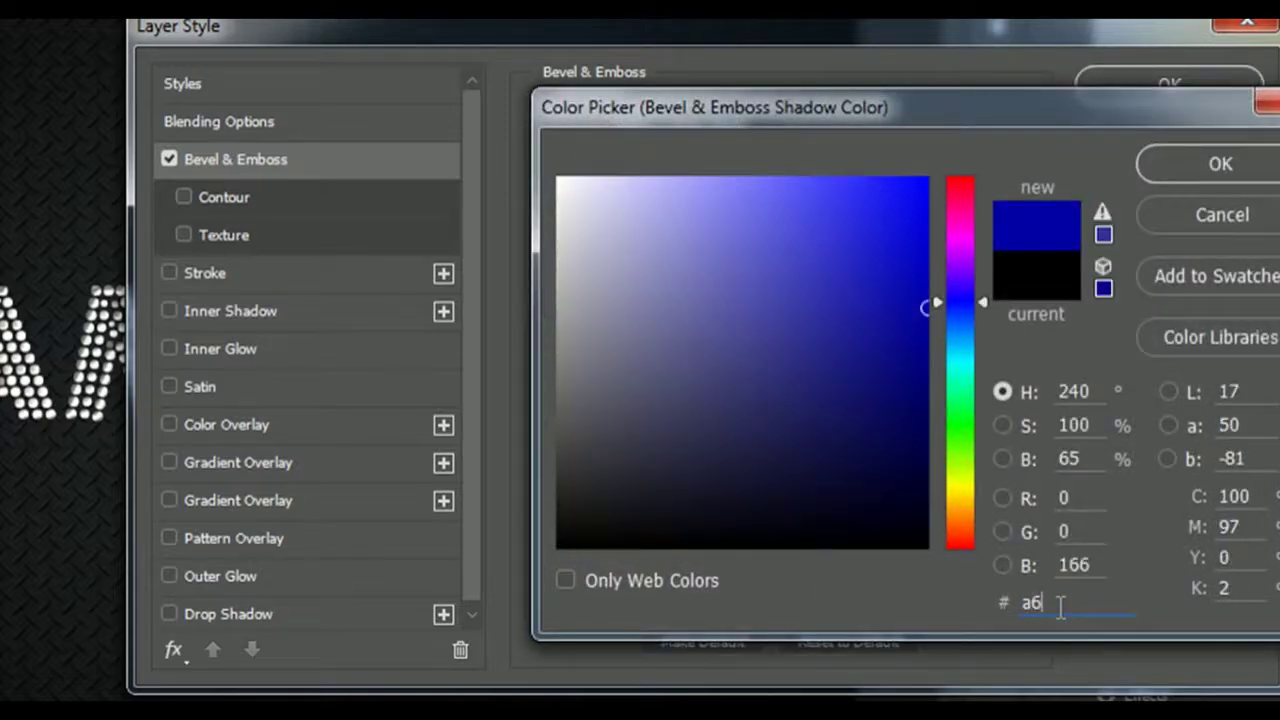
pyautogui.write('a6a6')
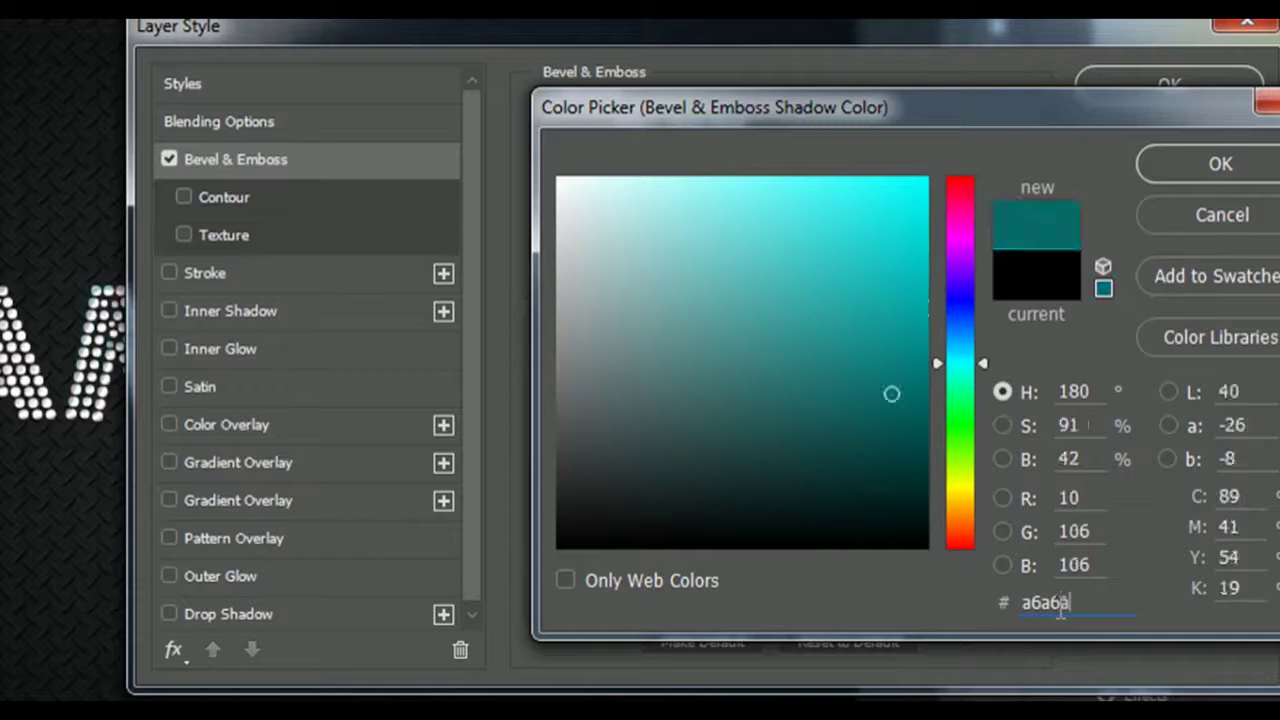
pyautogui.click(1171, 168)
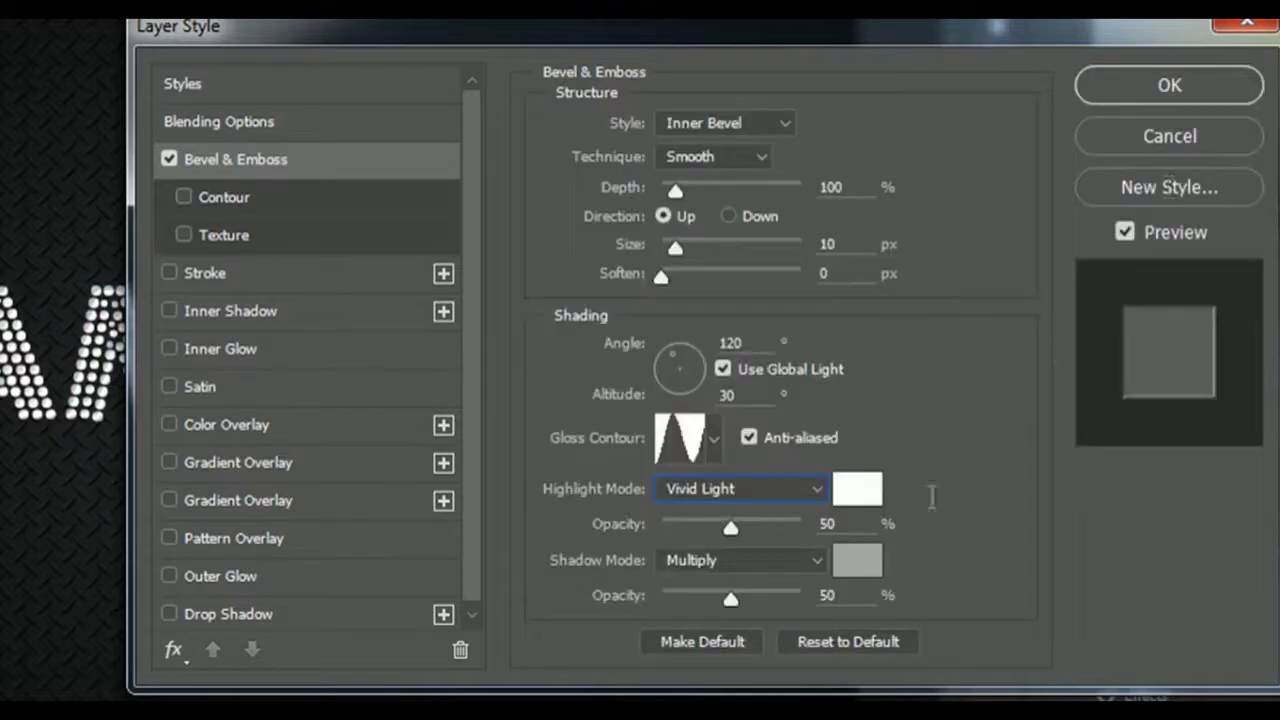
# Set both the highlight opacity and the shadow opacity of the bevel to 75%
pyautogui.moveTo(840, 524); pyautogui.dragTo(806, 525)
pyautogui.write('75')
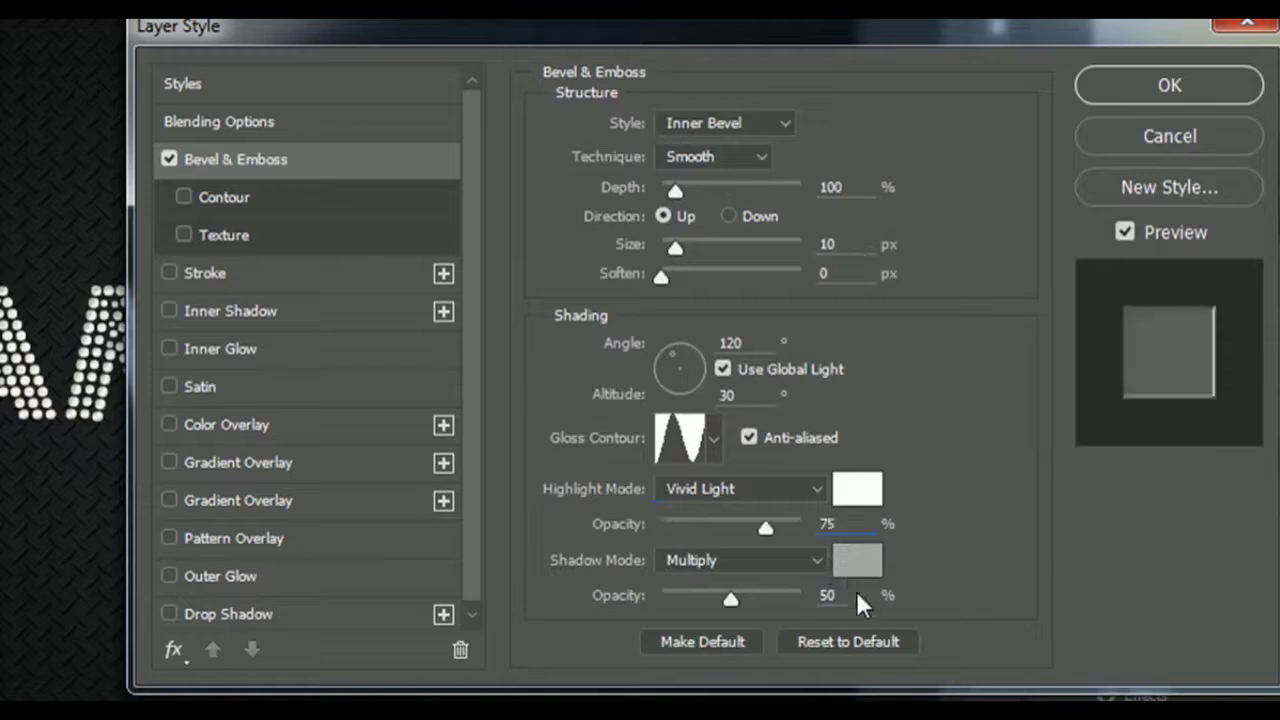
pyautogui.moveTo(855, 593); pyautogui.dragTo(783, 598)
pyautogui.write('75')
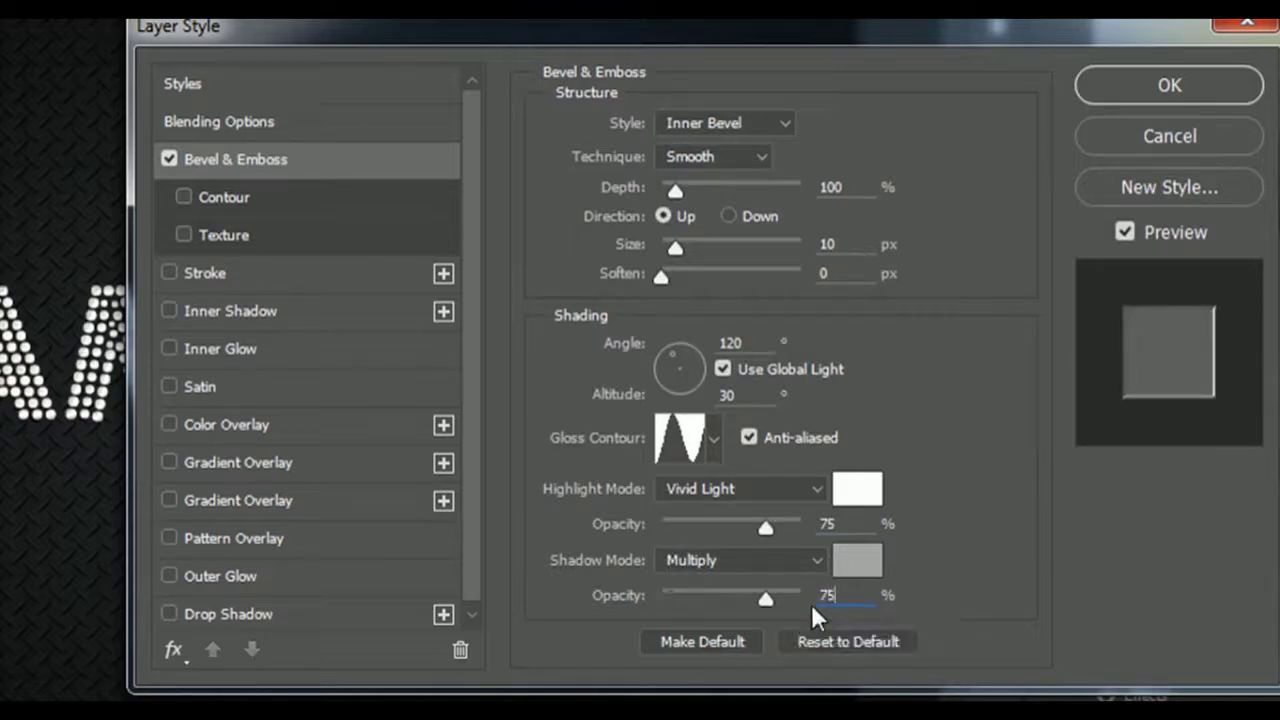
# Enable the bevel's Contour with anti-aliasing and reduce its range
pyautogui.click(258, 208)
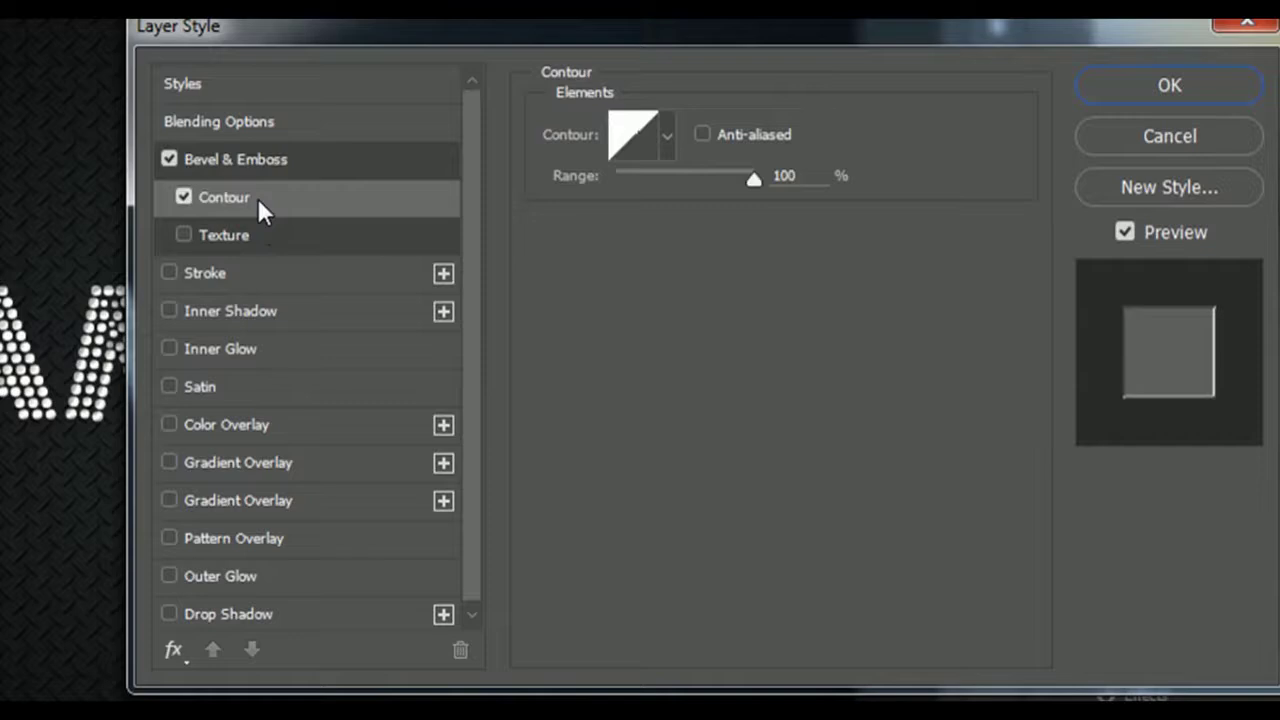
pyautogui.click(701, 133)
pyautogui.moveTo(657, 176); pyautogui.dragTo(651, 173)
# Enable the bevel's Texture, replace the patterns with Meta Mesh Patterns (pack 1) - by Axertion, and choose the white rounded-cell mesh
pyautogui.click(357, 240)
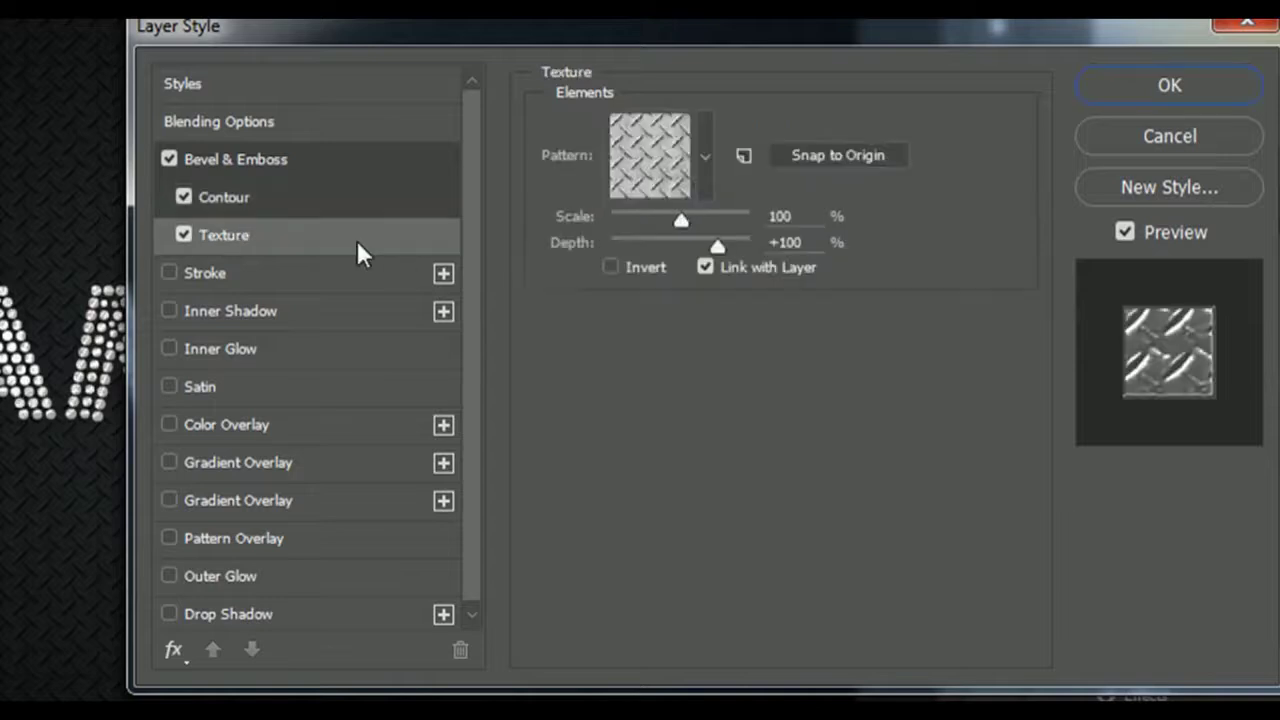
pyautogui.click(704, 172)
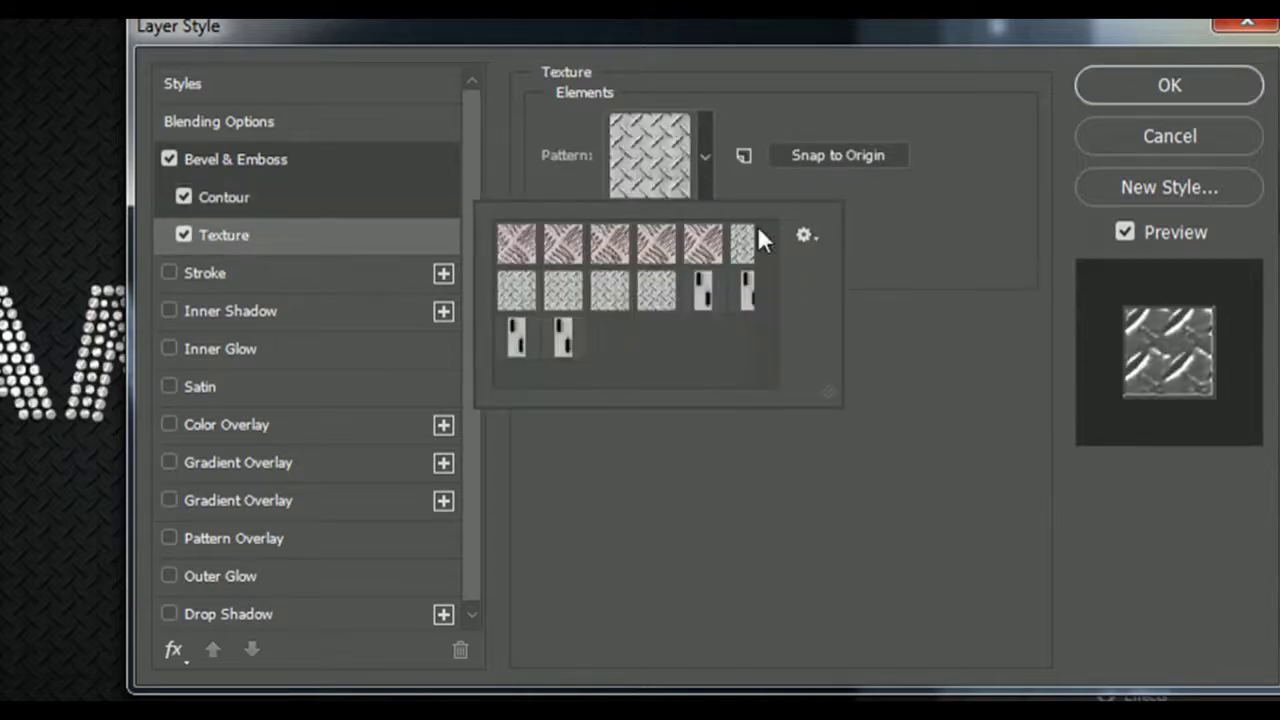
pyautogui.click(806, 238)
pyautogui.click(940, 577)
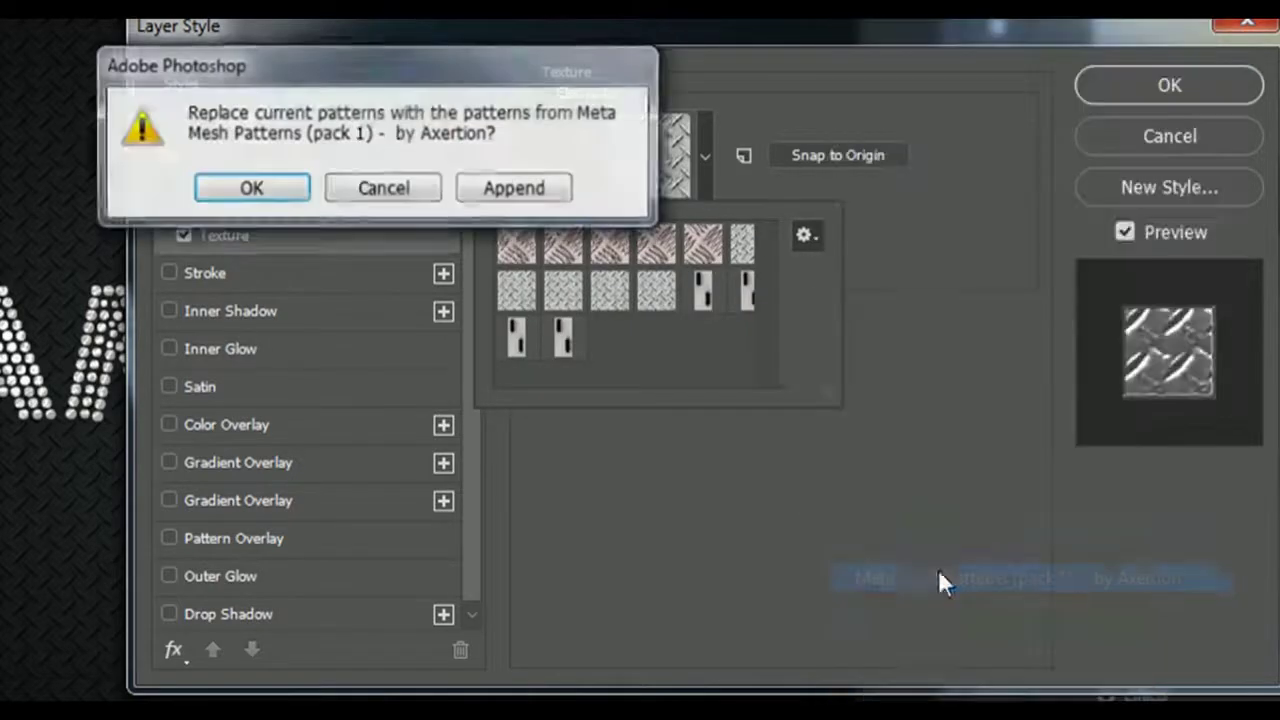
pyautogui.click(272, 197)
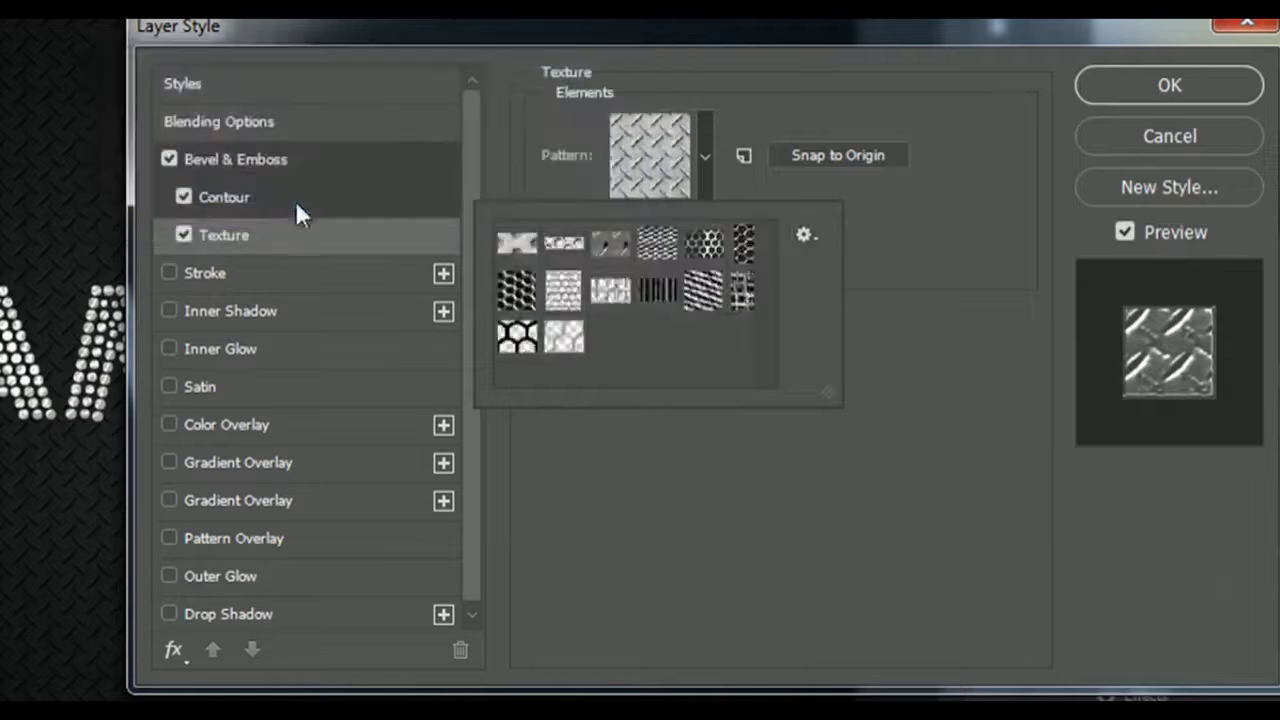
pyautogui.click(561, 305)
pyautogui.click(703, 184)
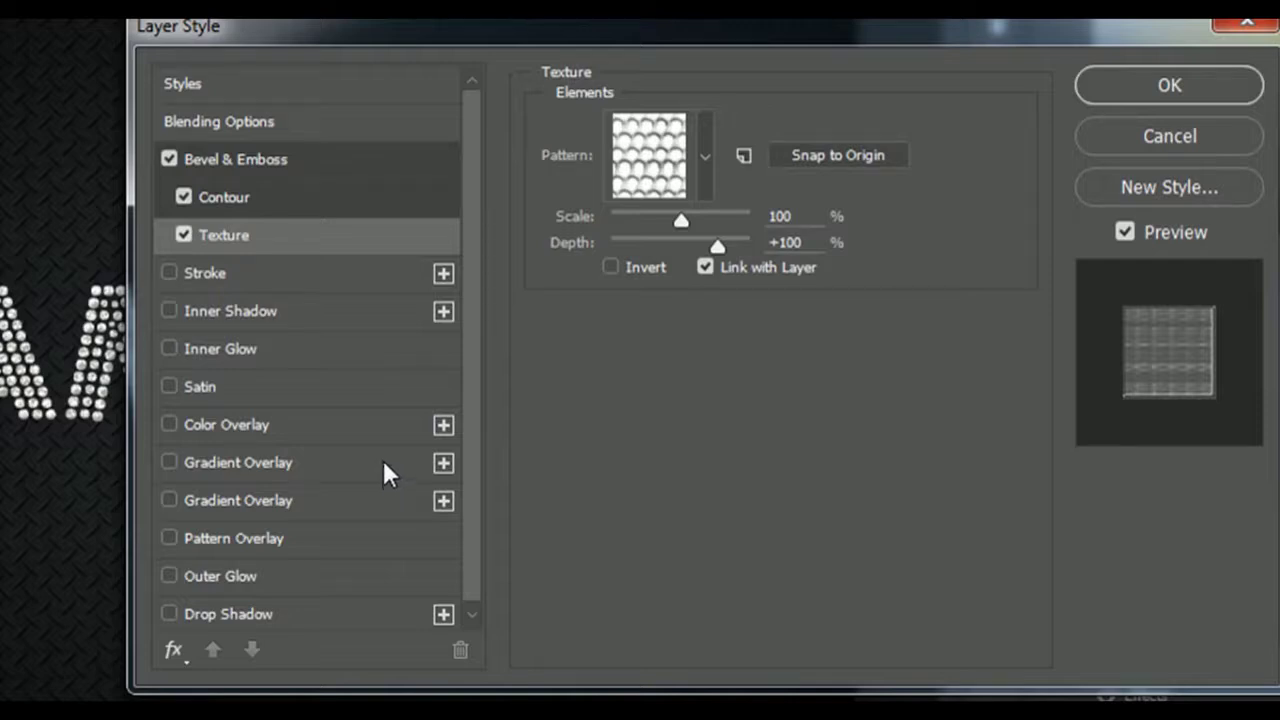
# Add a Pattern Overlay to the diamond layer and reset its settings to default
pyautogui.click(302, 538)
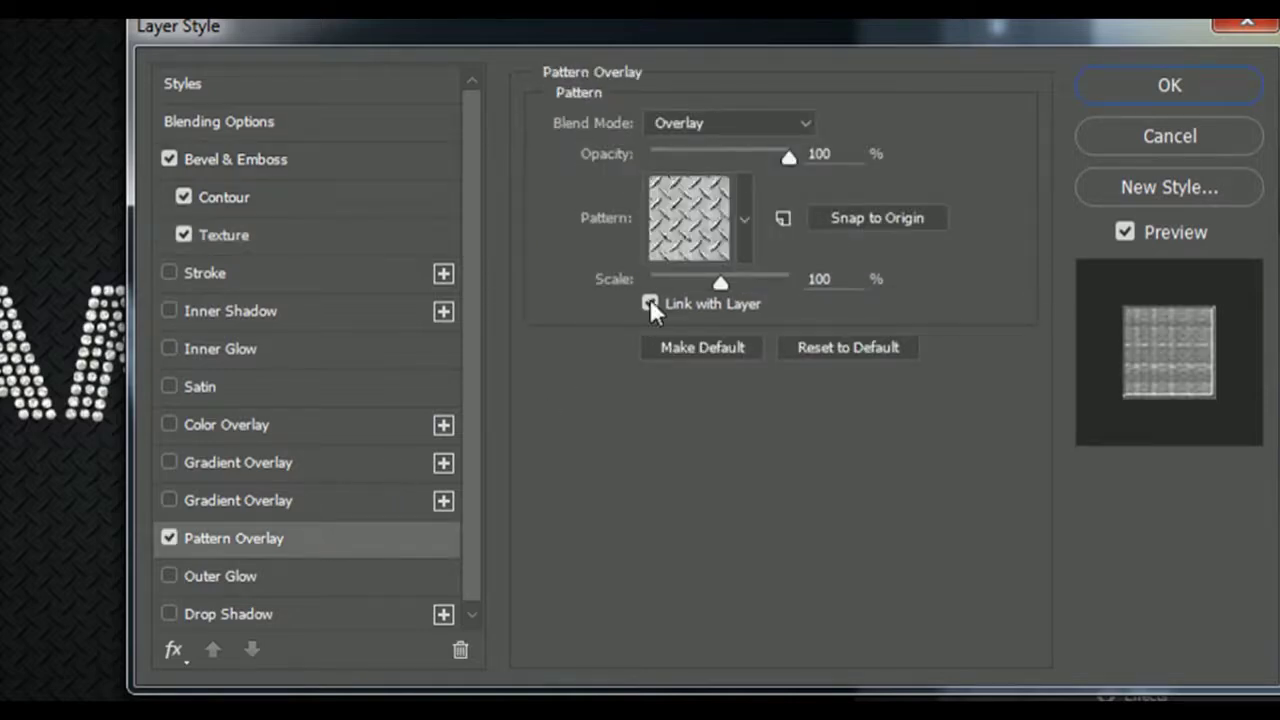
pyautogui.click(743, 122)
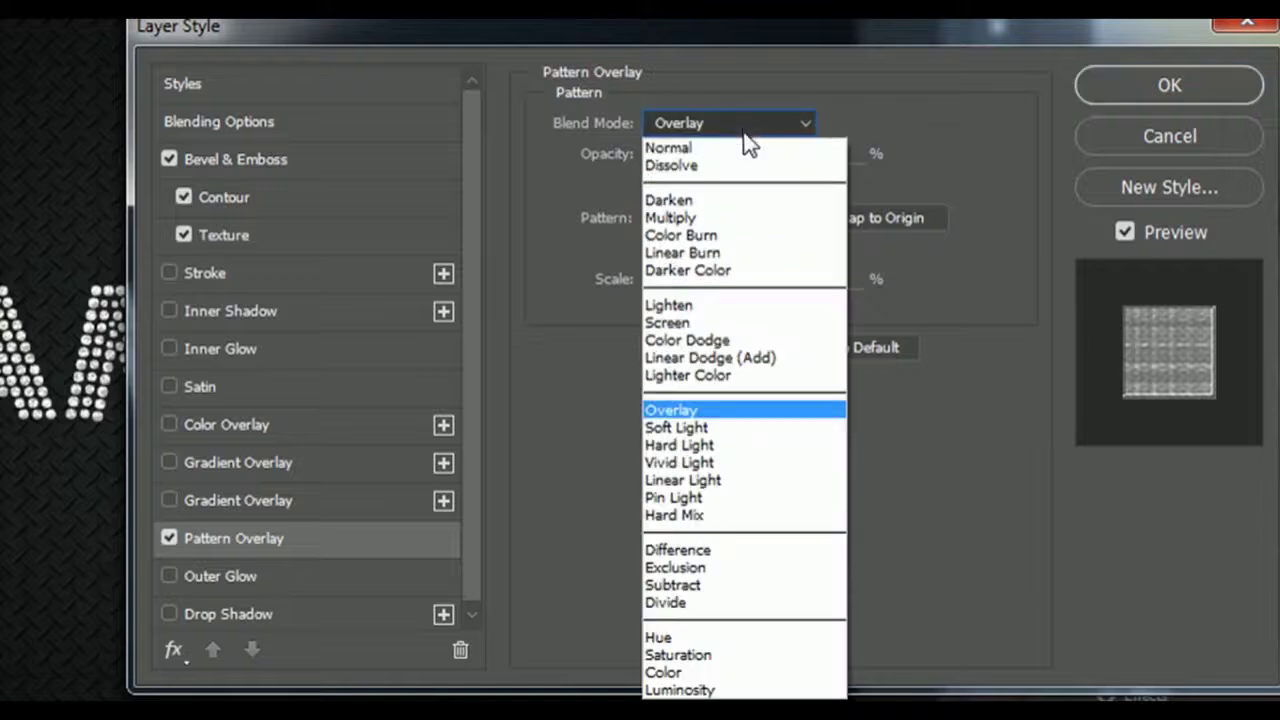
pyautogui.click(859, 345)
pyautogui.click(859, 345)
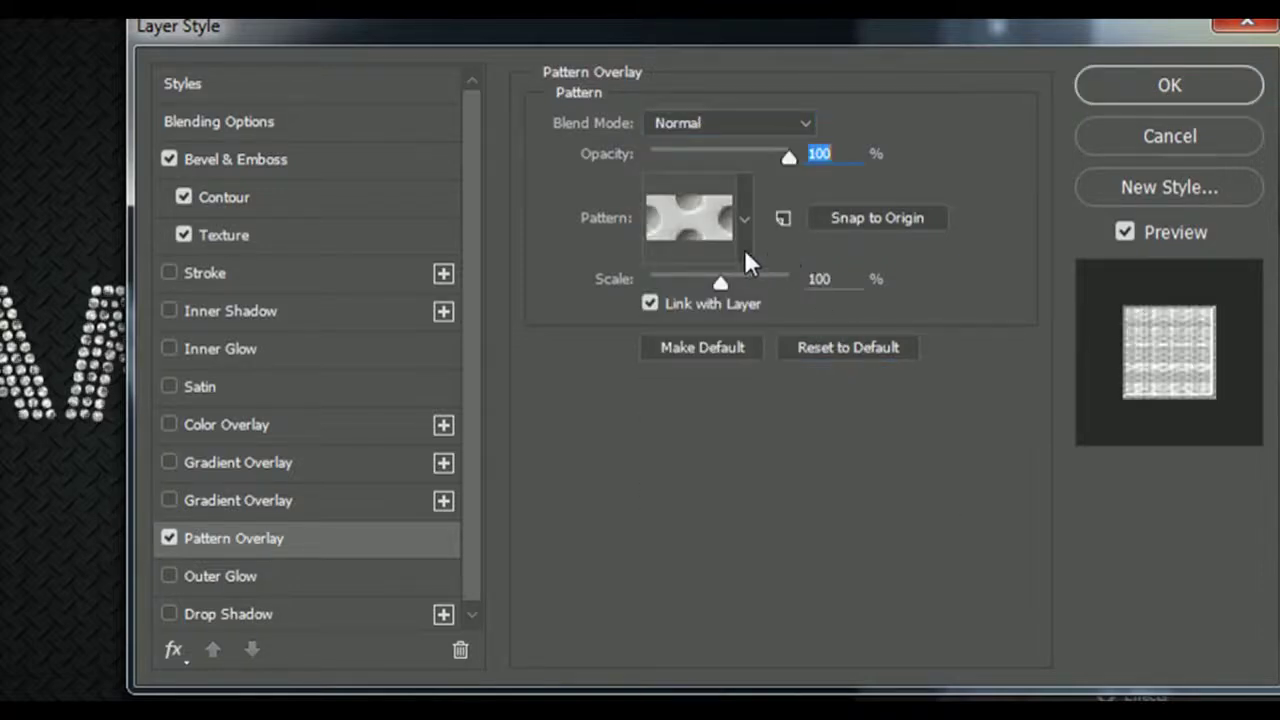
# Replace the available patterns with the Crystal Pattern set, use its crystal pattern for the overlay, and set the scale to 10%
pyautogui.click(744, 249)
pyautogui.click(845, 301)
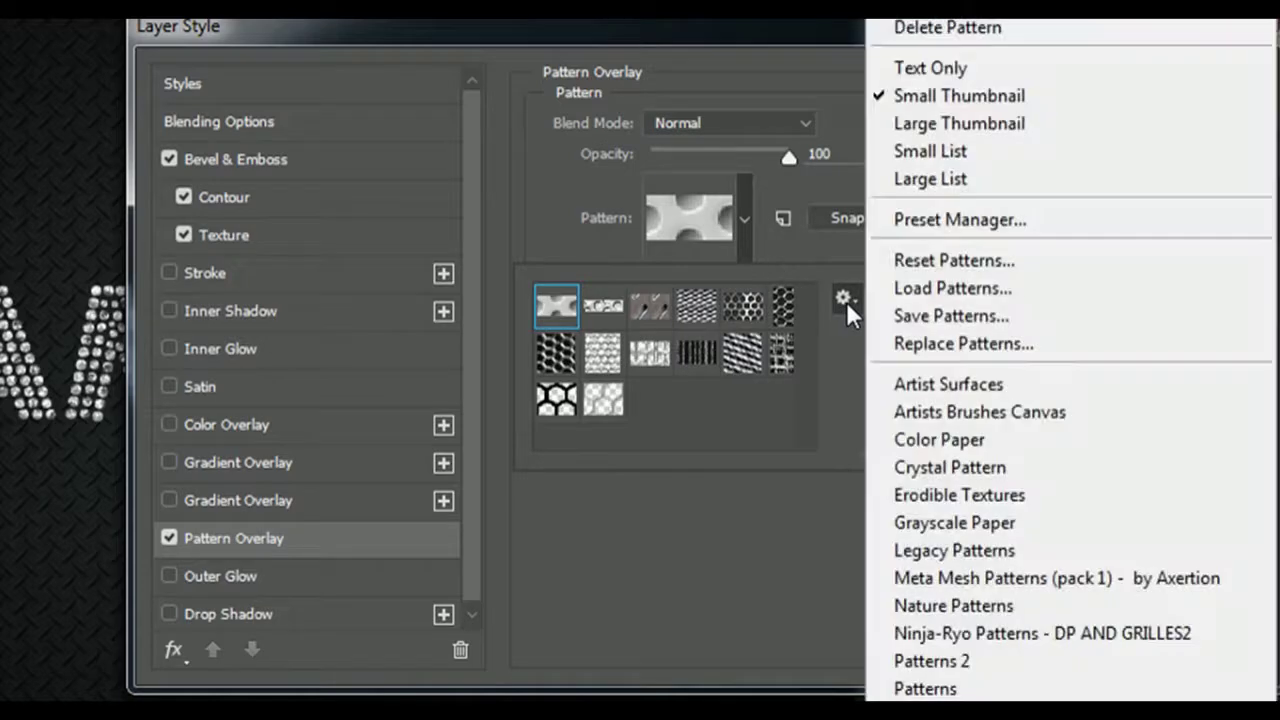
pyautogui.click(887, 467)
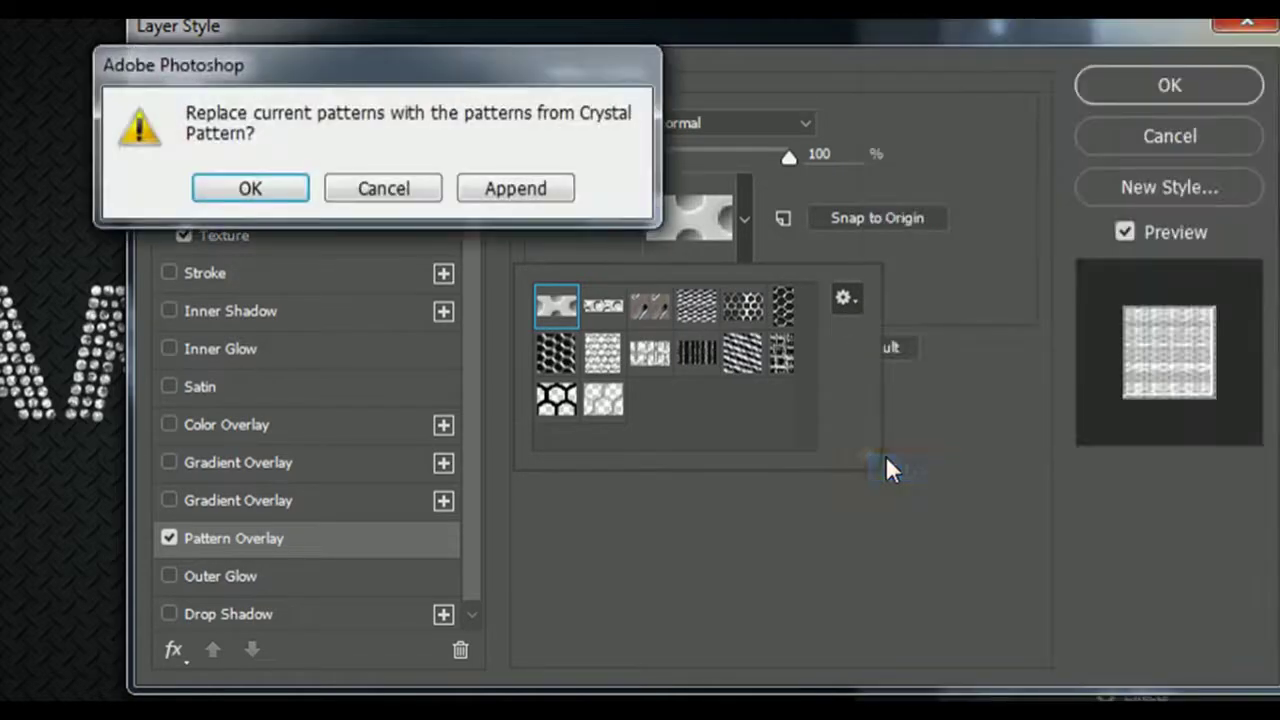
pyautogui.click(281, 188)
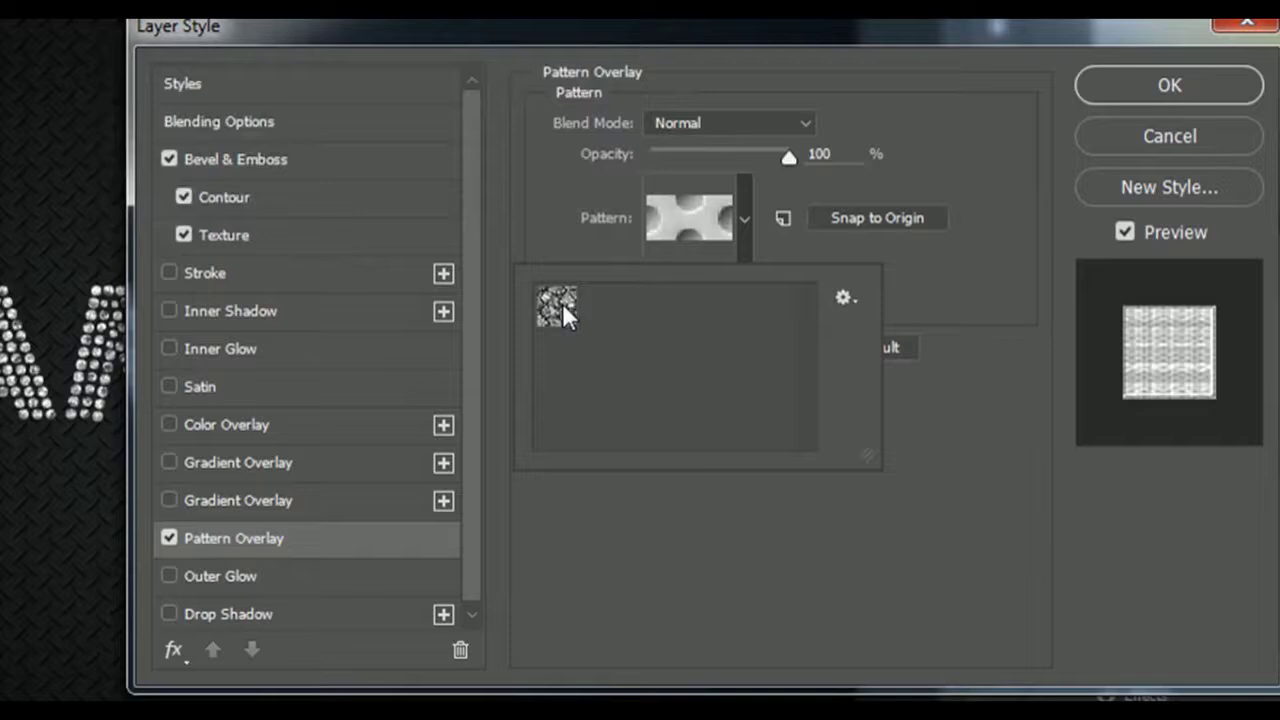
pyautogui.click(558, 305)
pyautogui.click(746, 237)
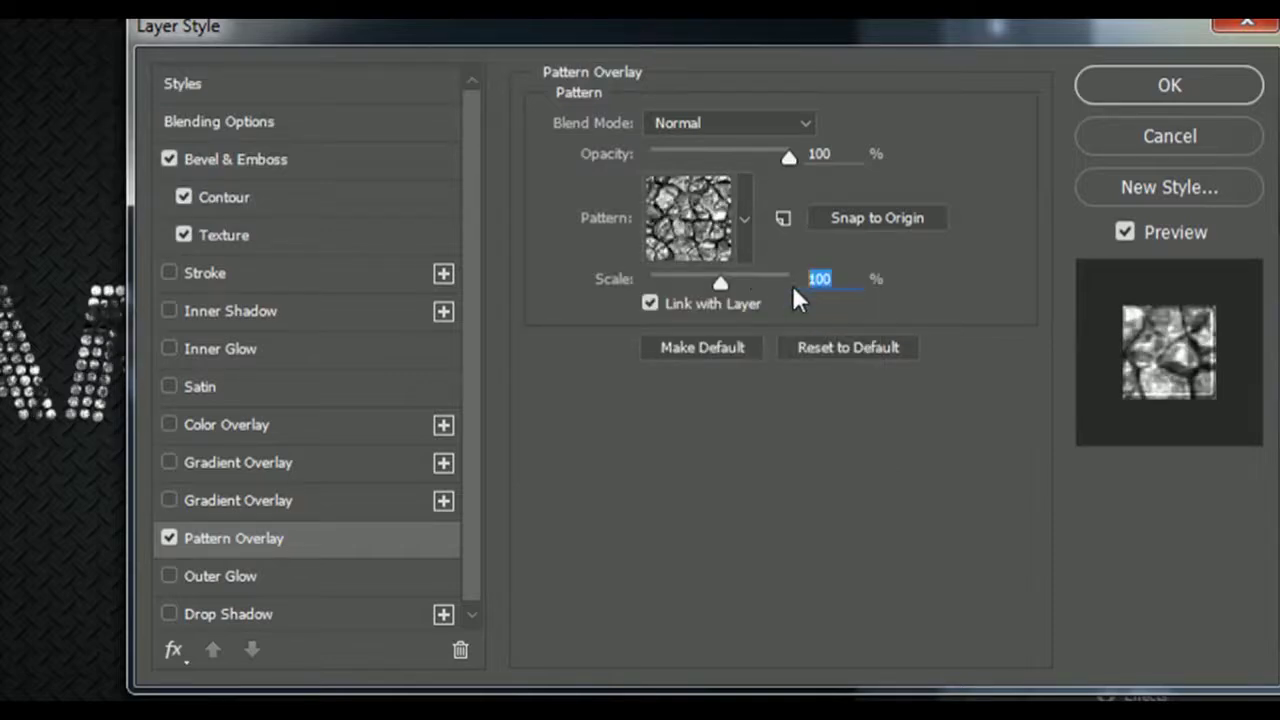
pyautogui.write('10')
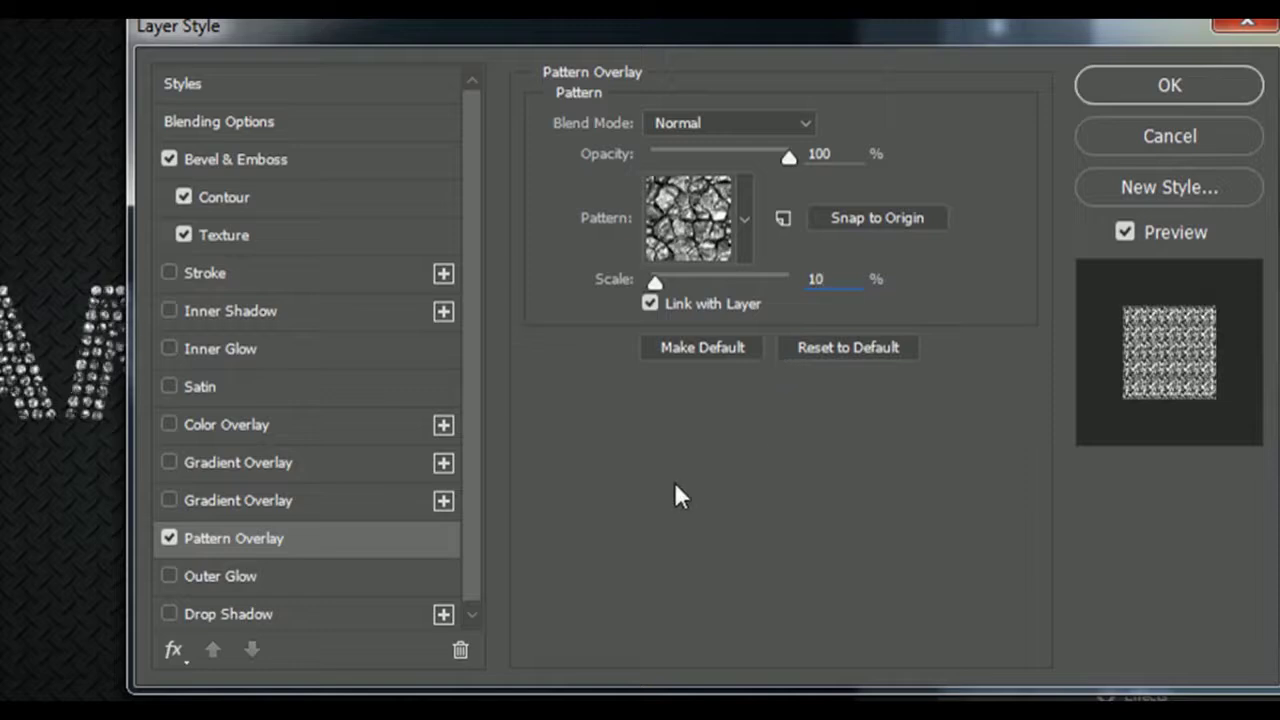
# Add a Drop Shadow at 120° using global light, with distance 10 px, spread 15% and size 5 px, and apply the layer style
pyautogui.click(352, 613)
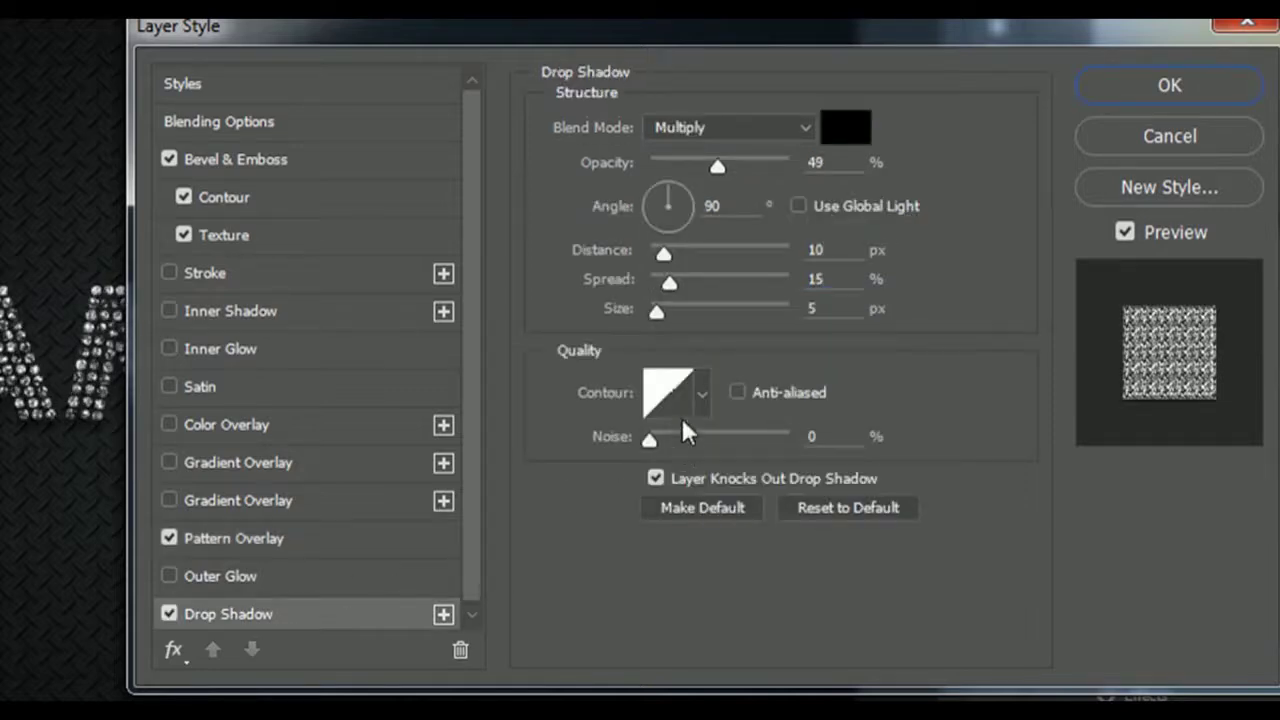
pyautogui.doubleClick(702, 208)
pyautogui.write('1')
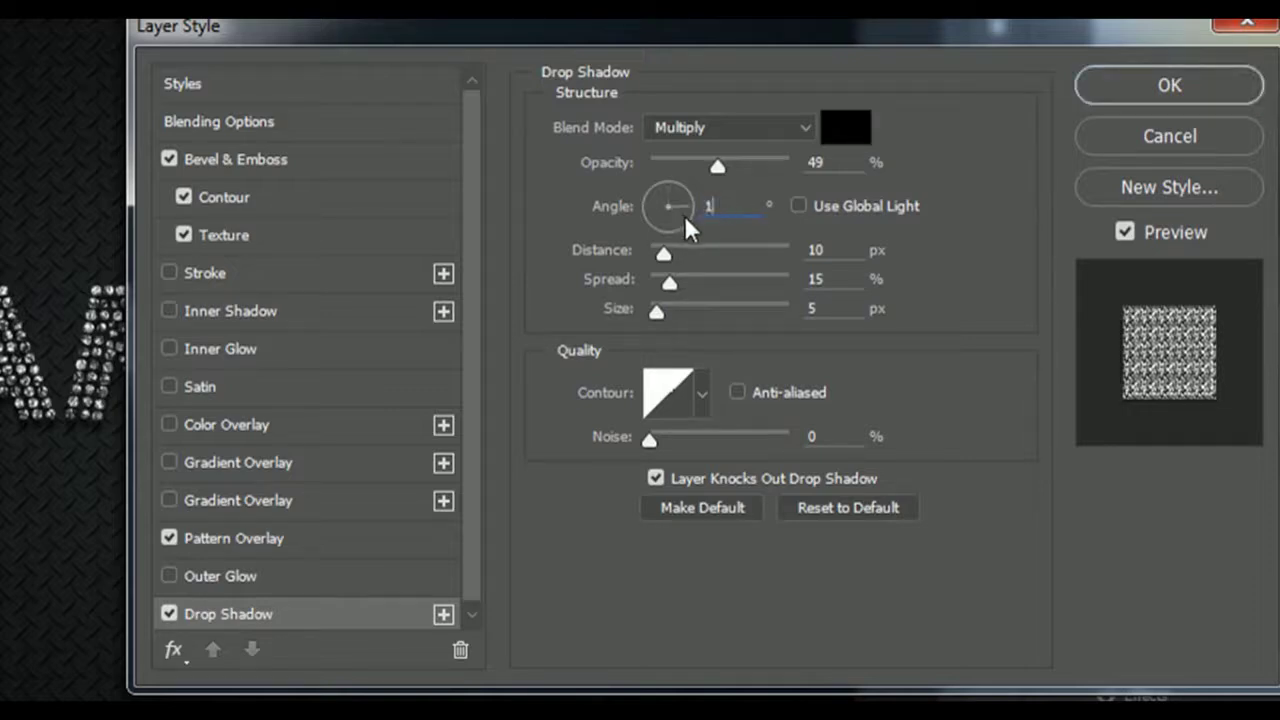
pyautogui.write('20')
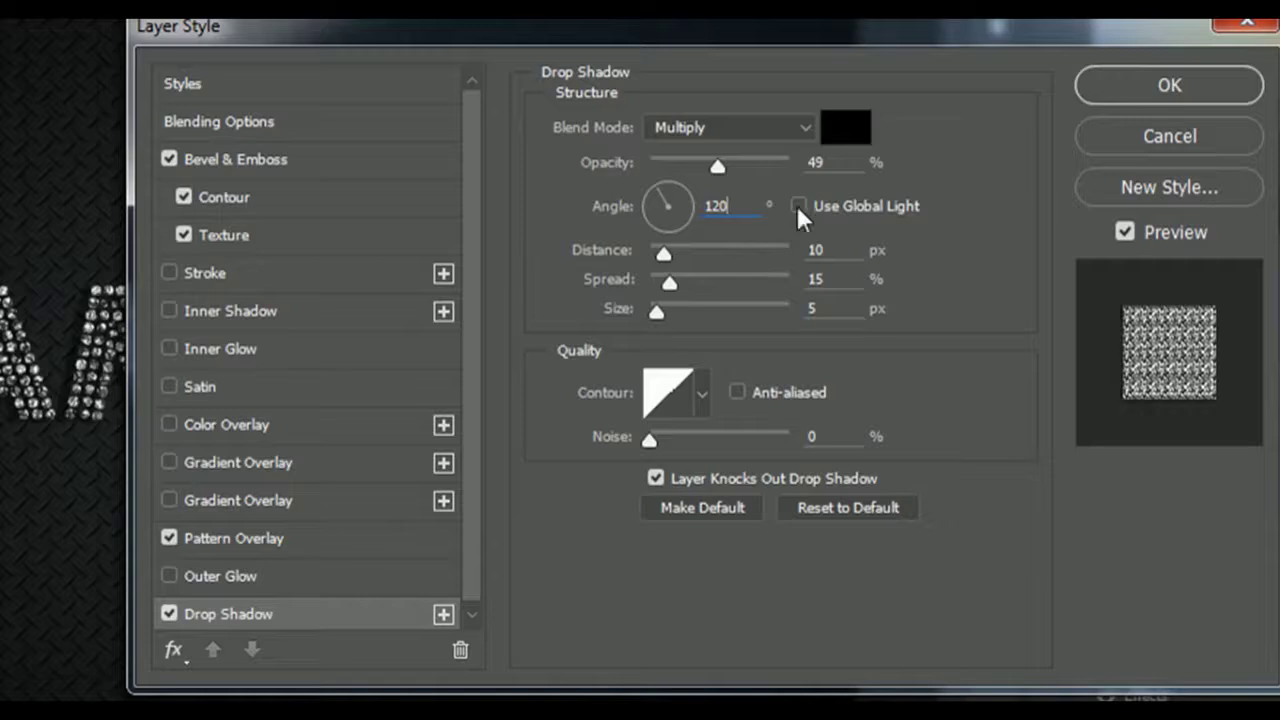
pyautogui.click(822, 250)
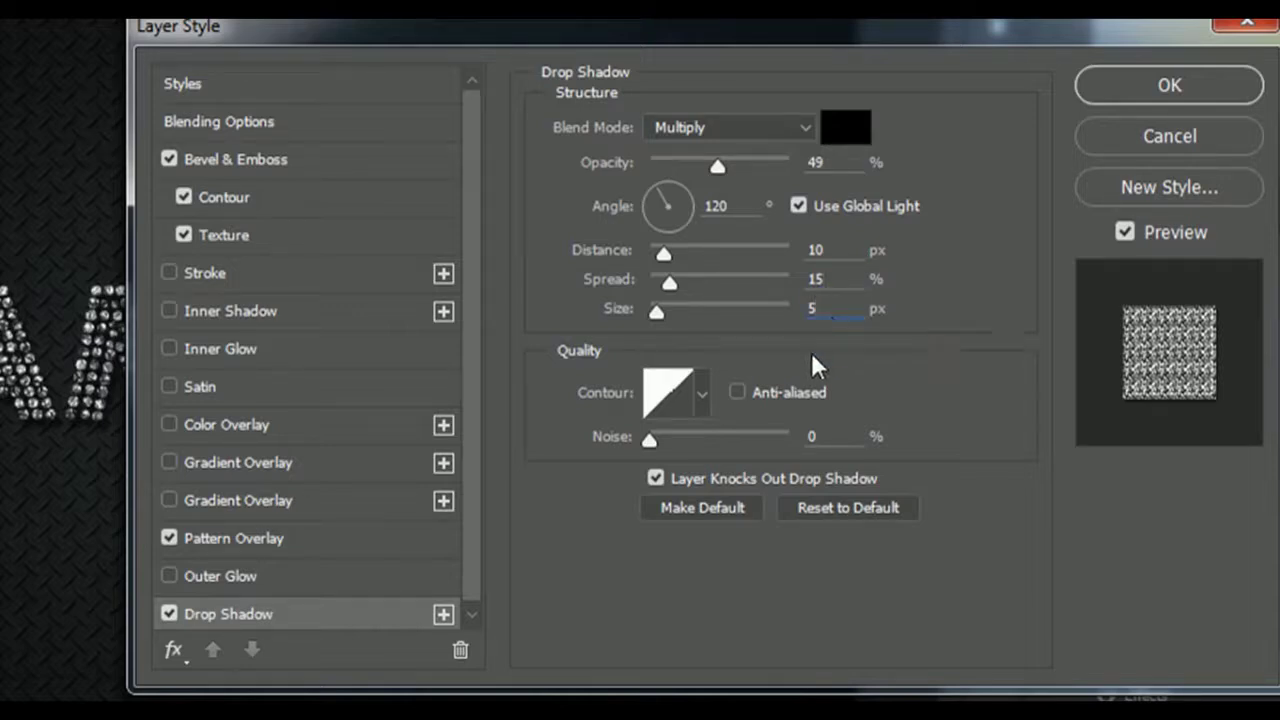
pyautogui.click(1142, 90)
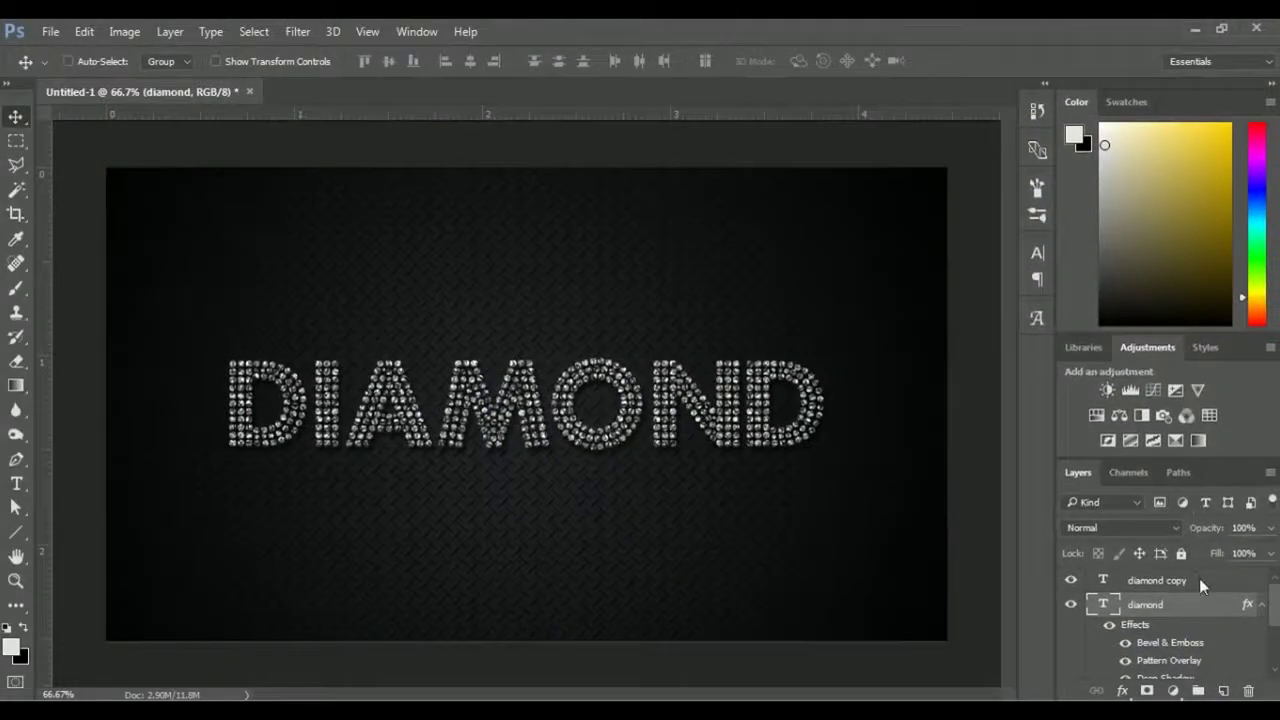
# Add a Bevel & Emboss to the diamond copy layer with the Chisel Hard technique, depth 100% and size 6 px
pyautogui.doubleClick(1199, 580)
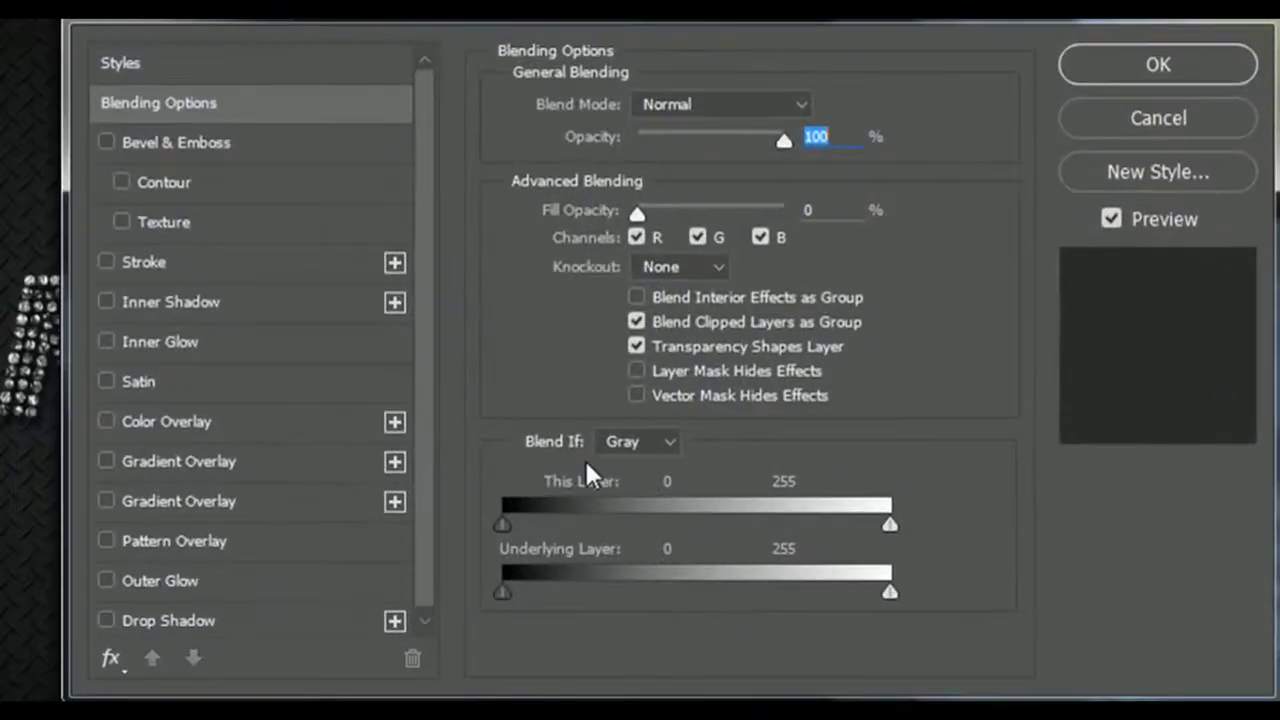
pyautogui.click(305, 143)
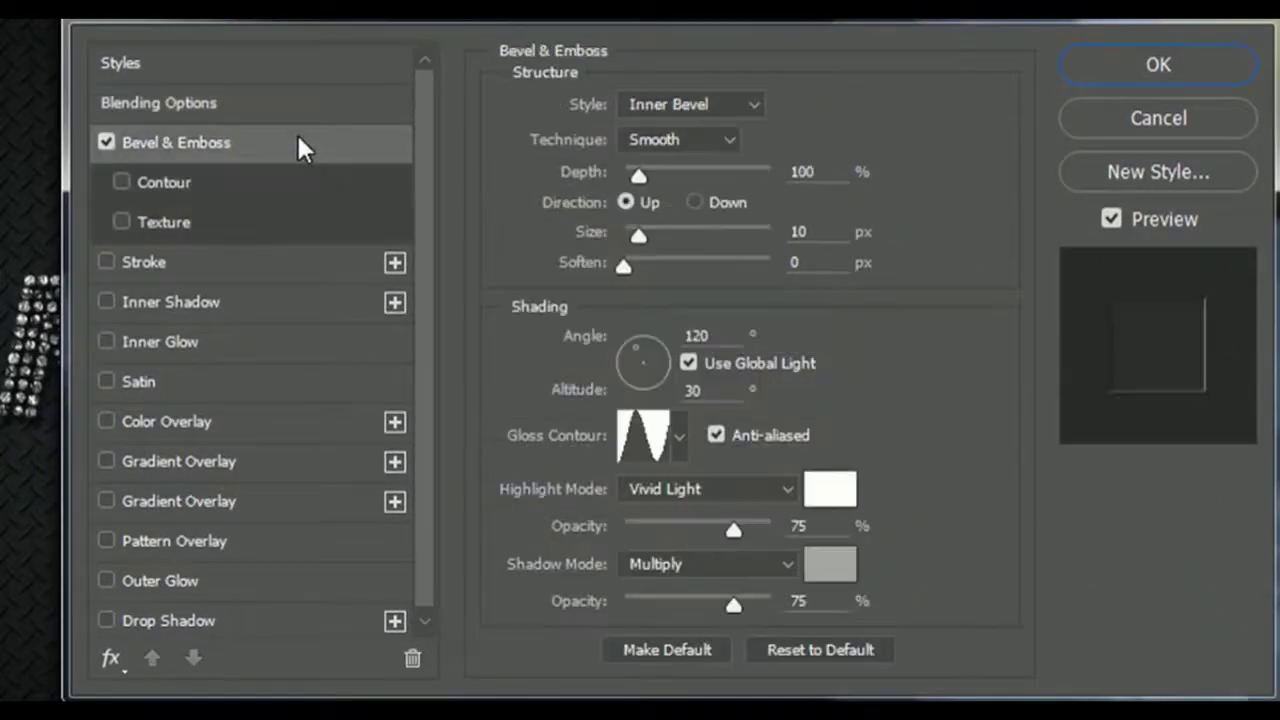
pyautogui.click(690, 139)
pyautogui.click(692, 186)
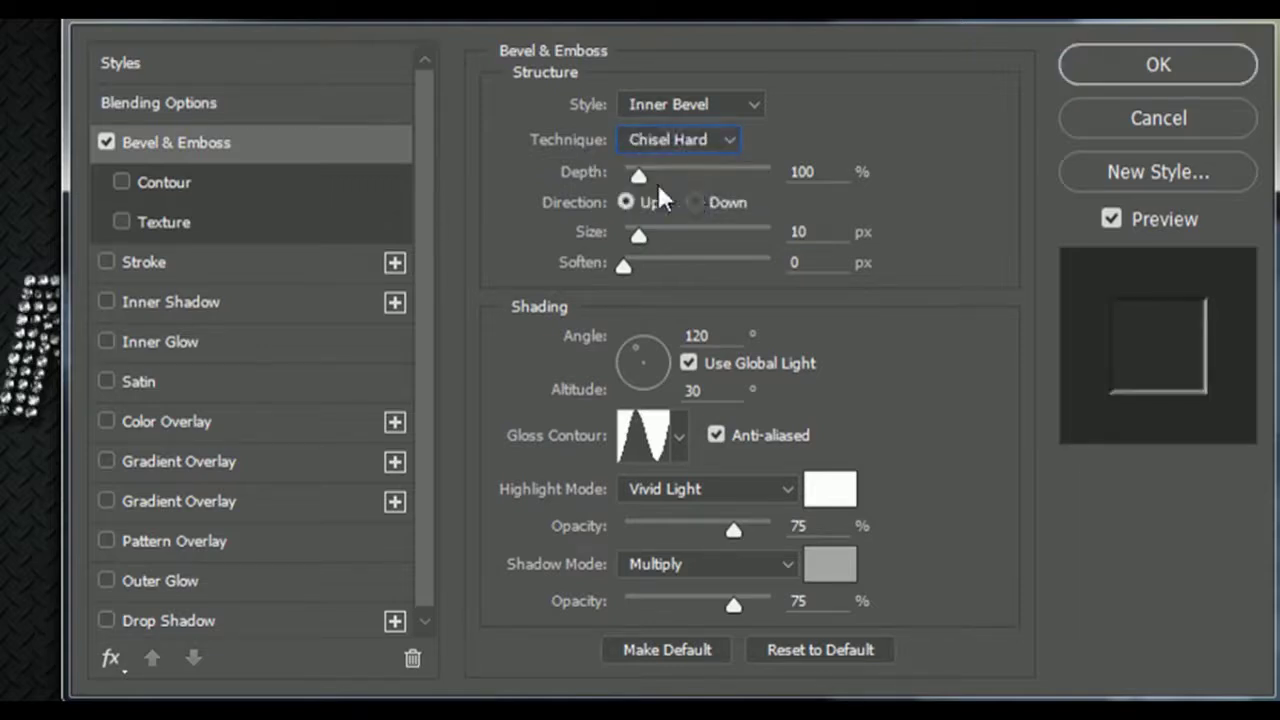
pyautogui.moveTo(636, 179); pyautogui.dragTo(633, 178)
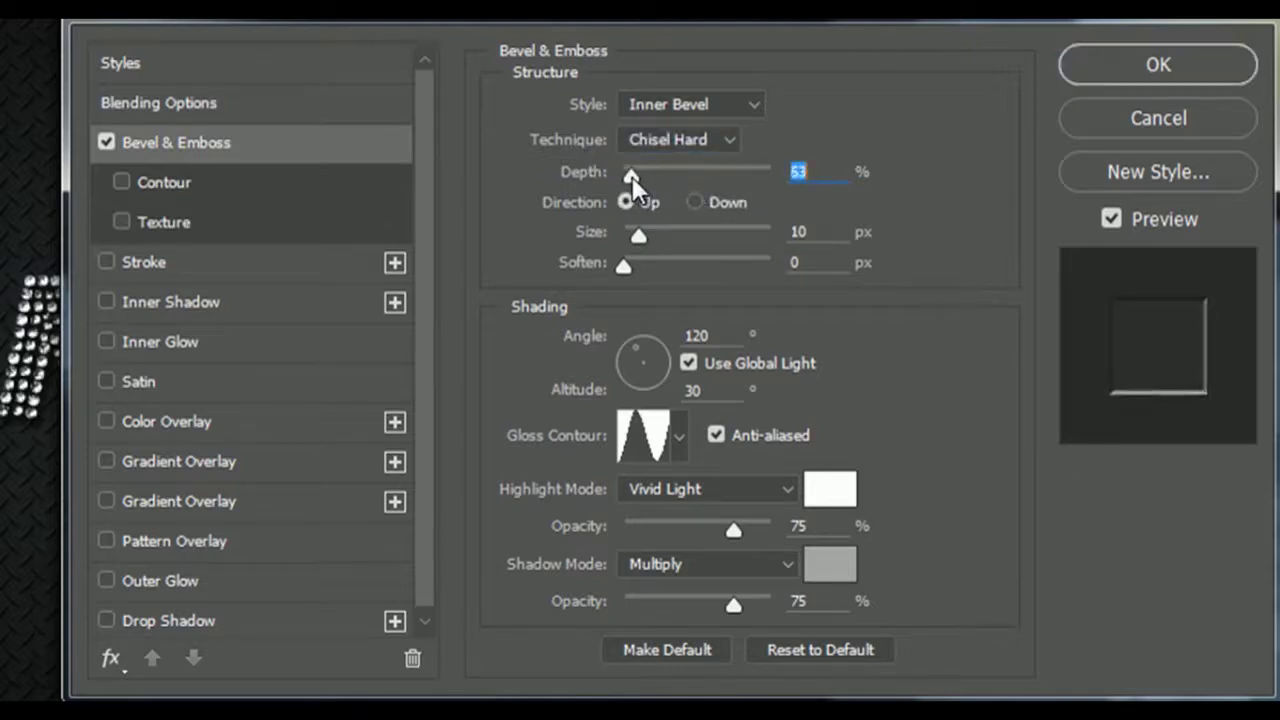
pyautogui.write('100')
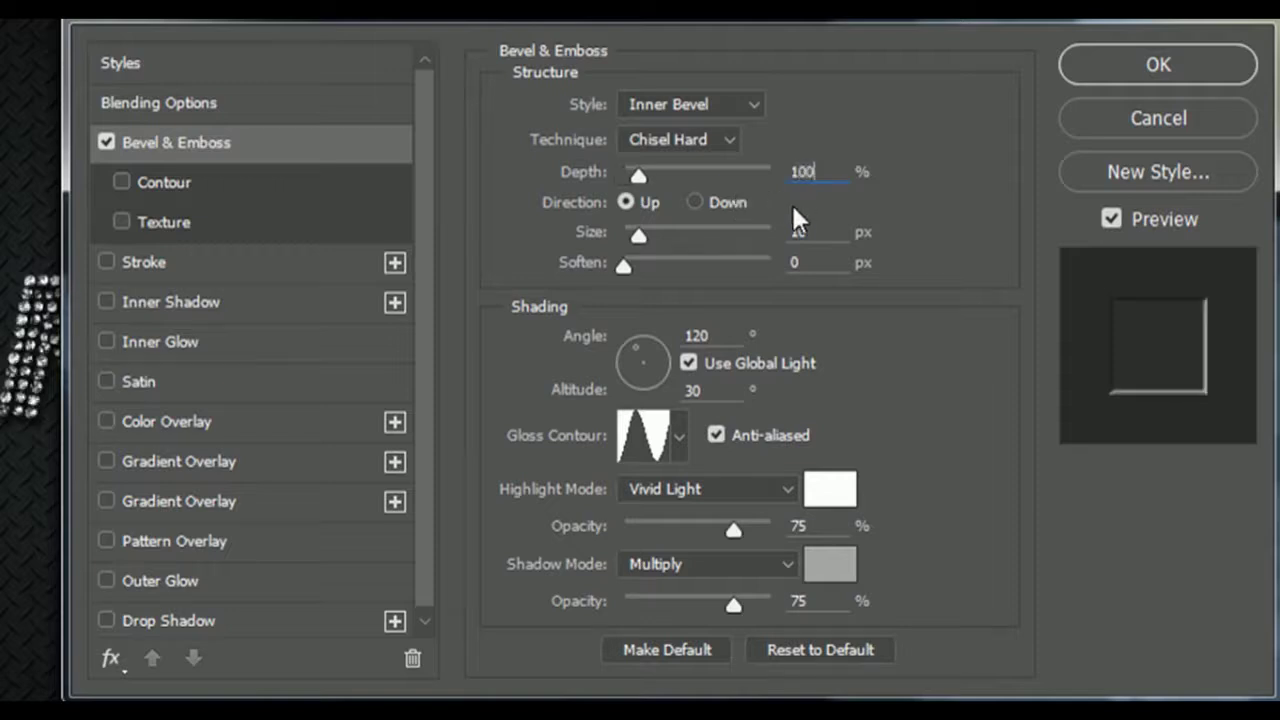
pyautogui.click(808, 231)
pyautogui.write('6')
# Turn off global light for the bevel's shading and set the angle to 82° and altitude to 53°
pyautogui.click(697, 336)
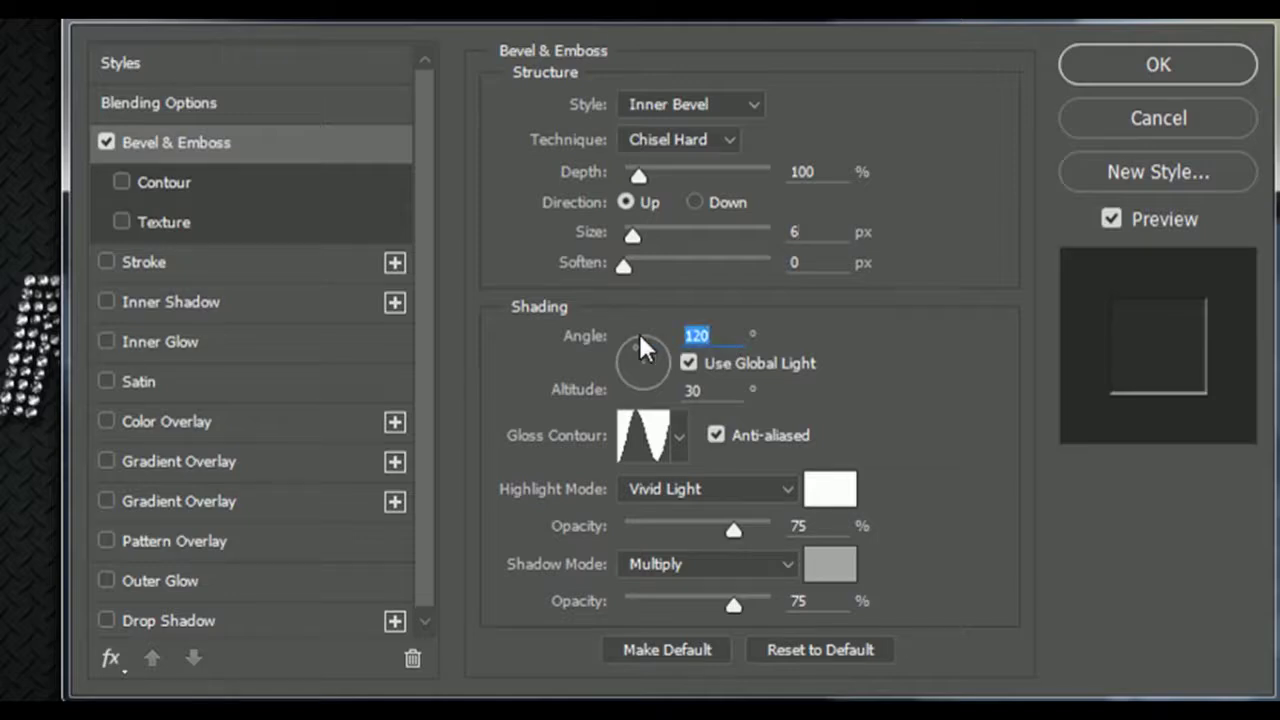
pyautogui.write('82')
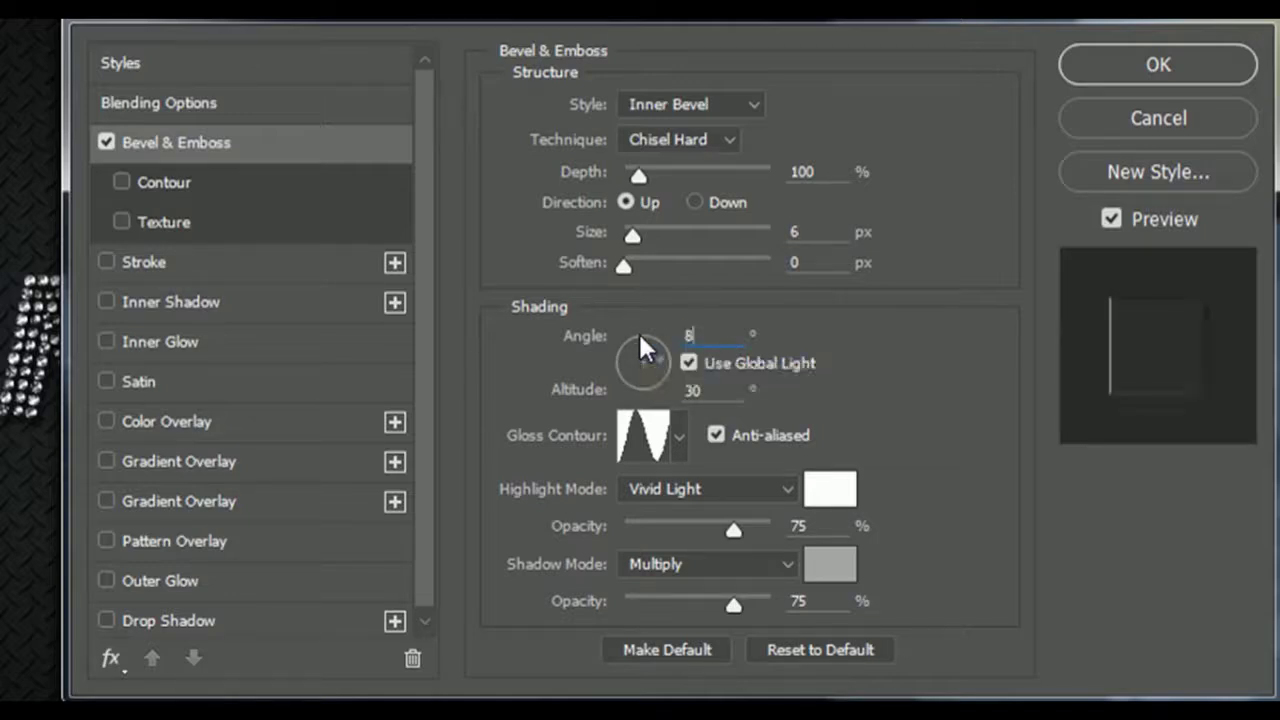
pyautogui.click(734, 393)
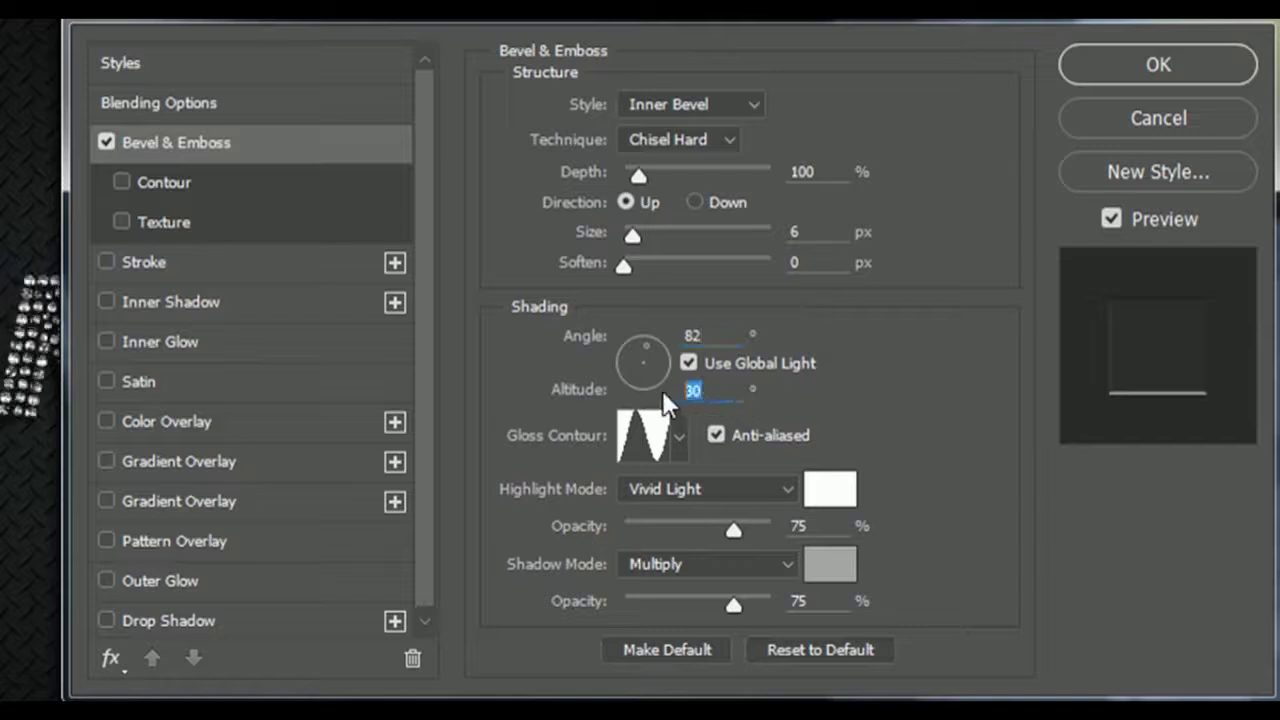
pyautogui.click(689, 363)
pyautogui.doubleClick(712, 335)
pyautogui.write('8')
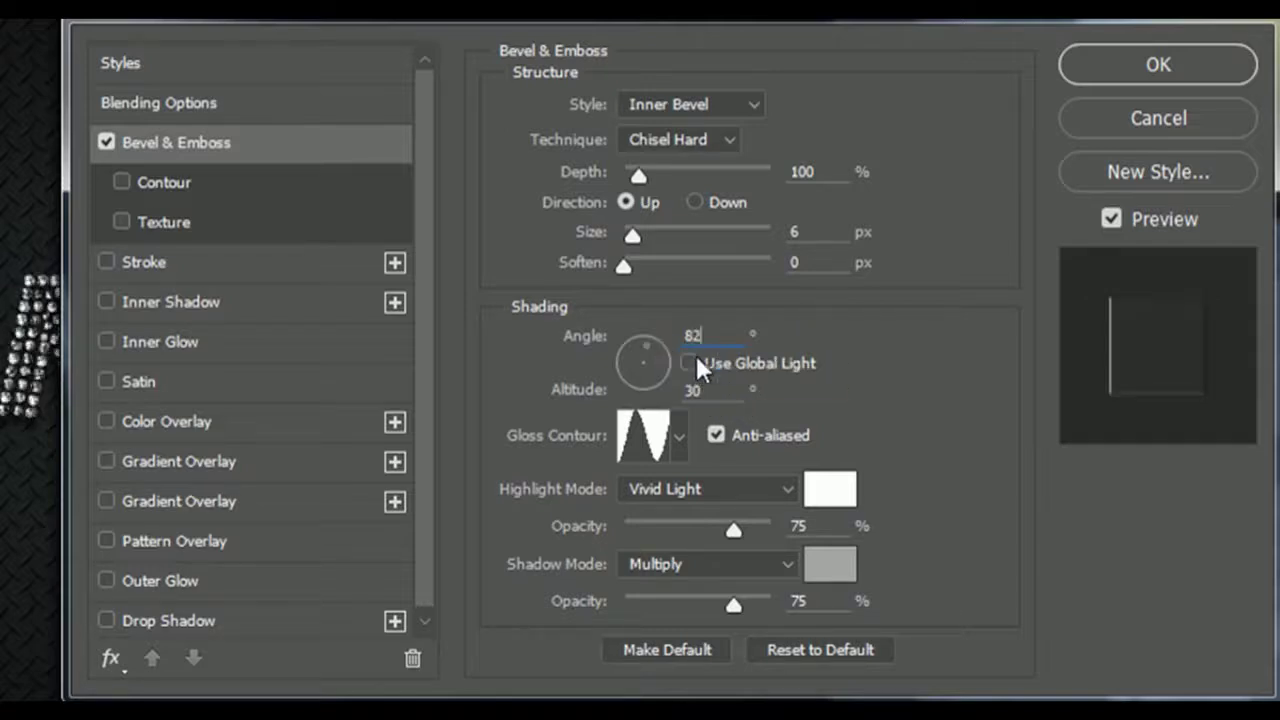
pyautogui.write('53')
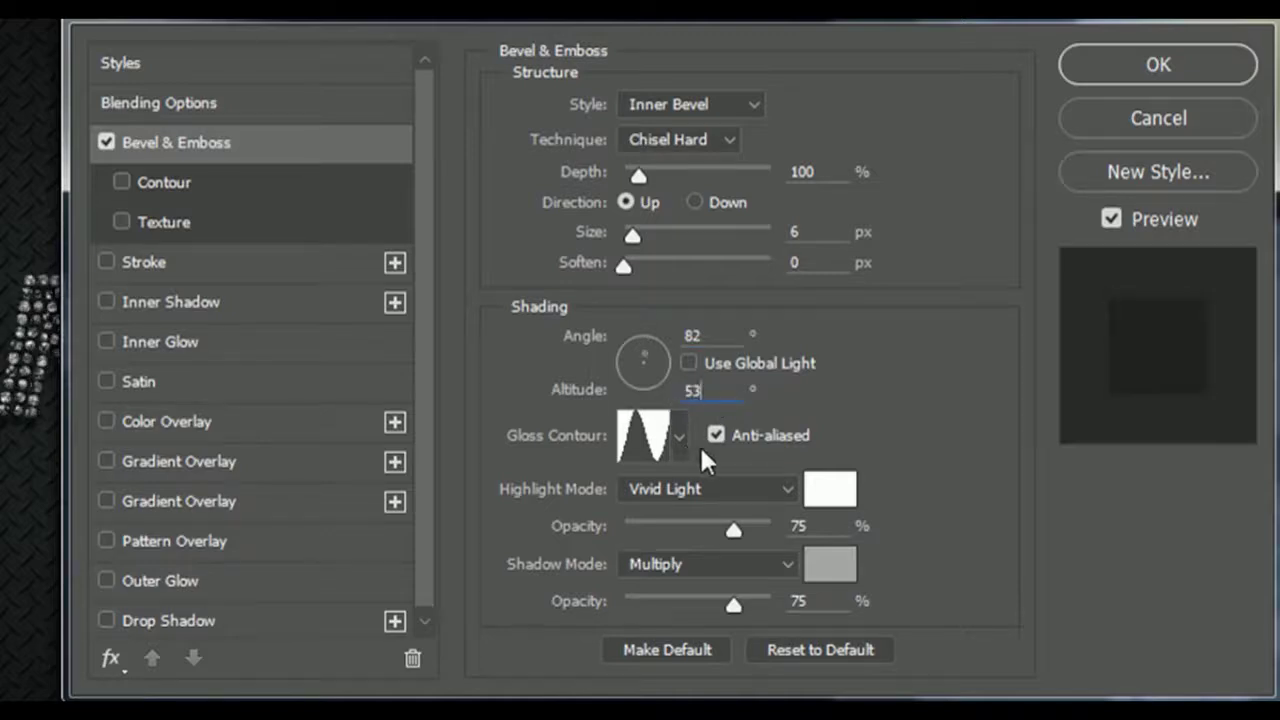
# Set the bevel's highlight mode to Linear Light and its shadow opacity to 0%
pyautogui.click(738, 487)
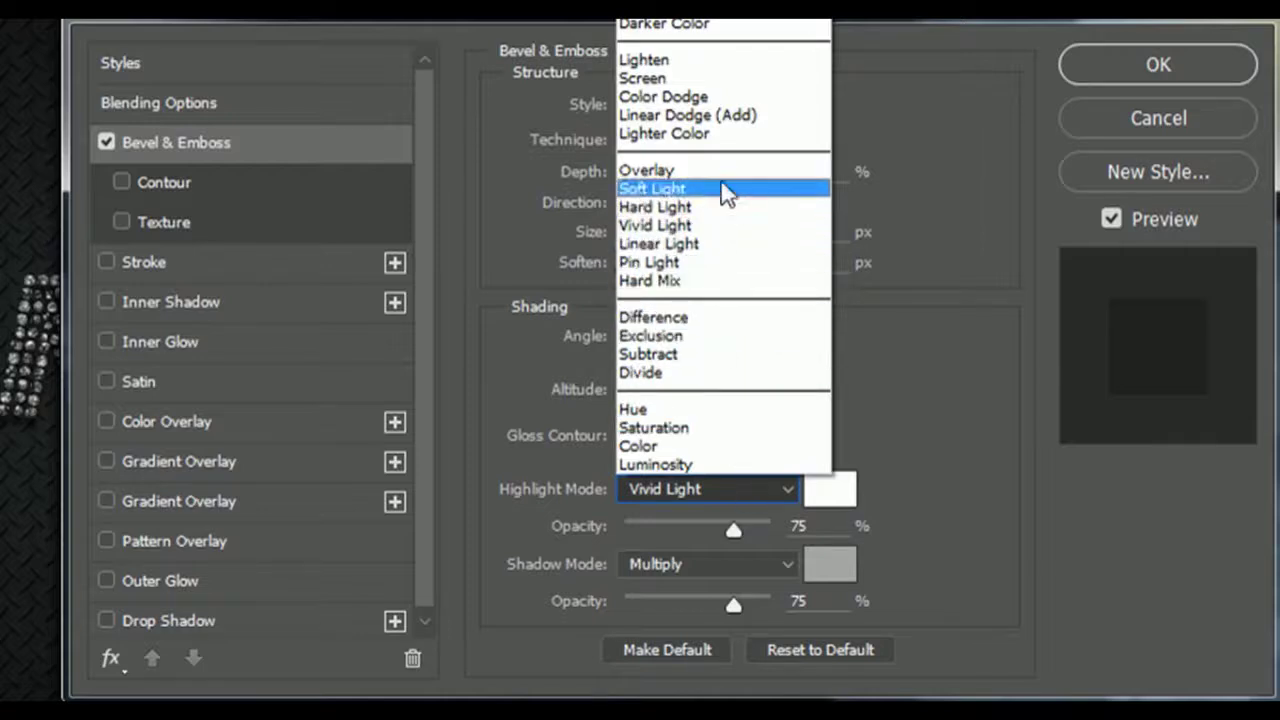
pyautogui.click(729, 246)
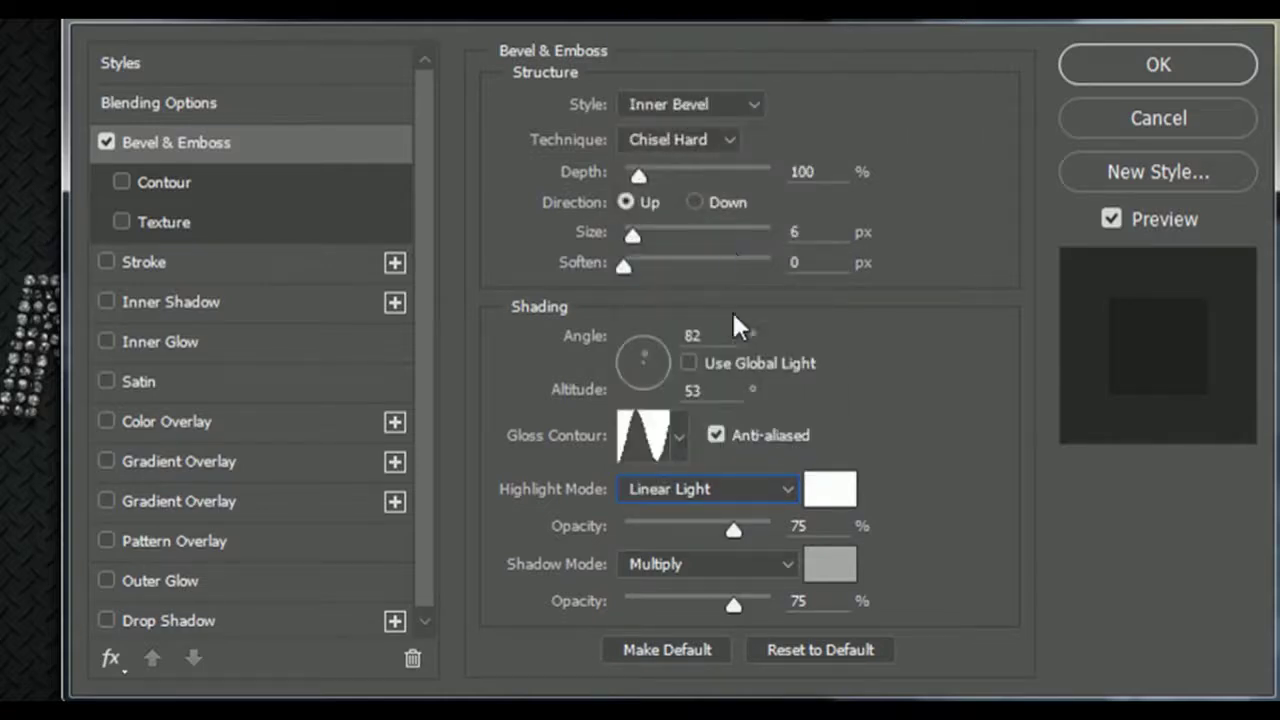
pyautogui.moveTo(733, 608); pyautogui.dragTo(611, 604)
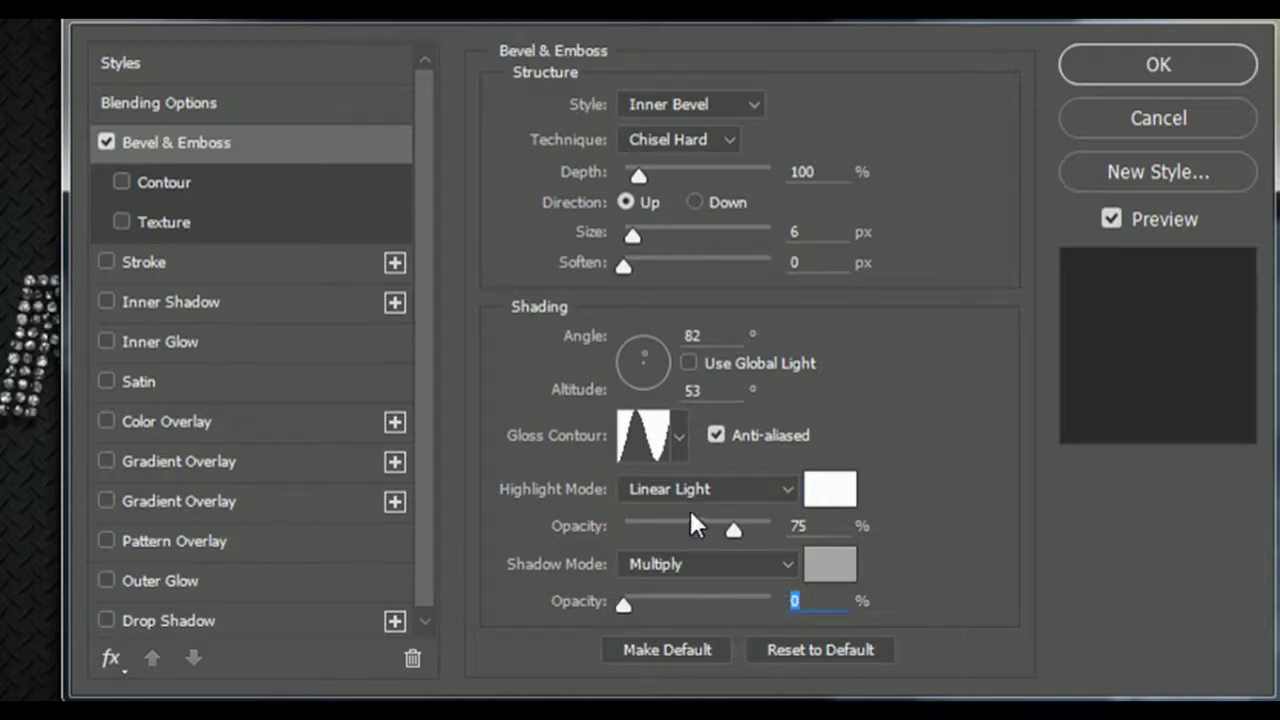
# Enable the bevel's Contour with anti-aliasing and set its range to 50%
pyautogui.click(264, 185)
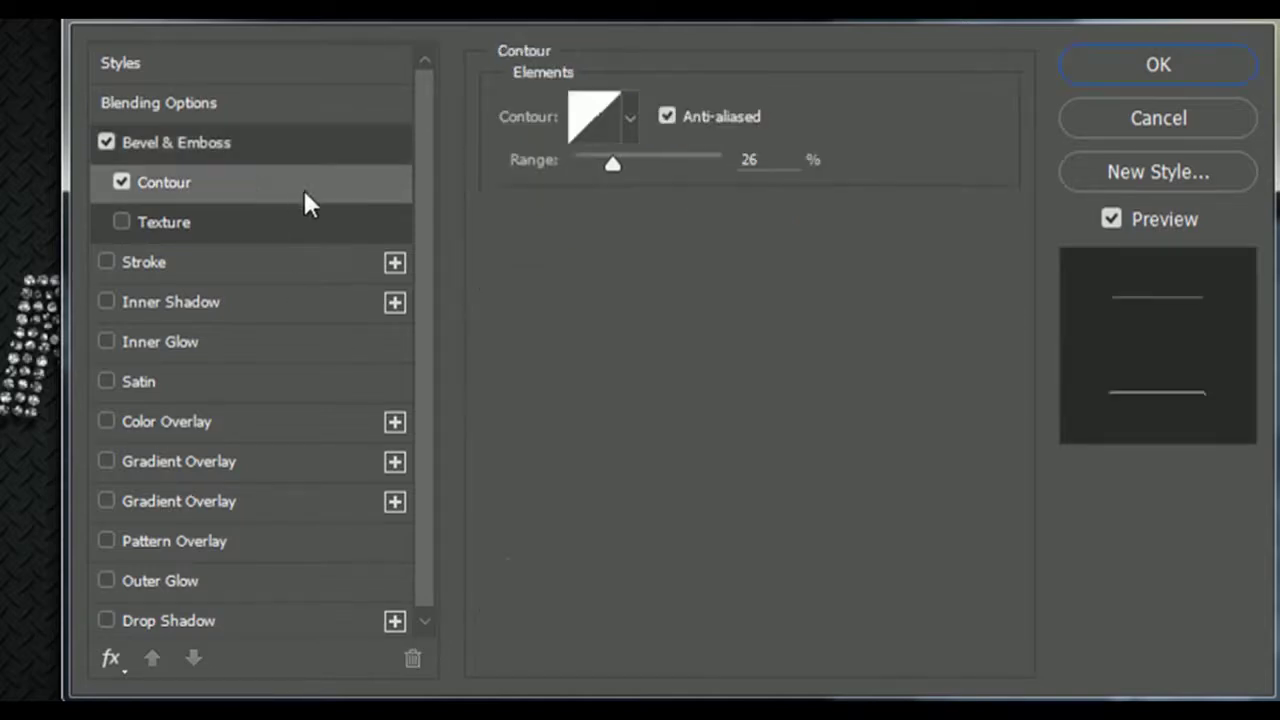
pyautogui.click(665, 114)
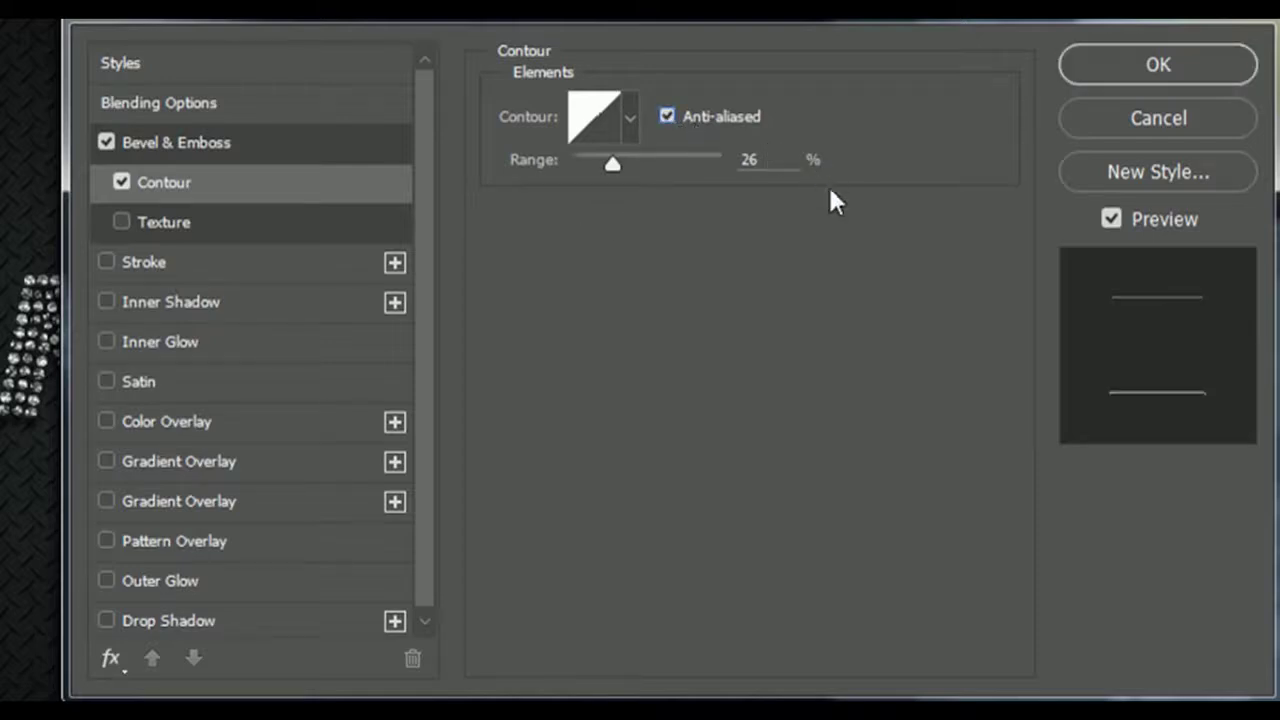
pyautogui.write('50')
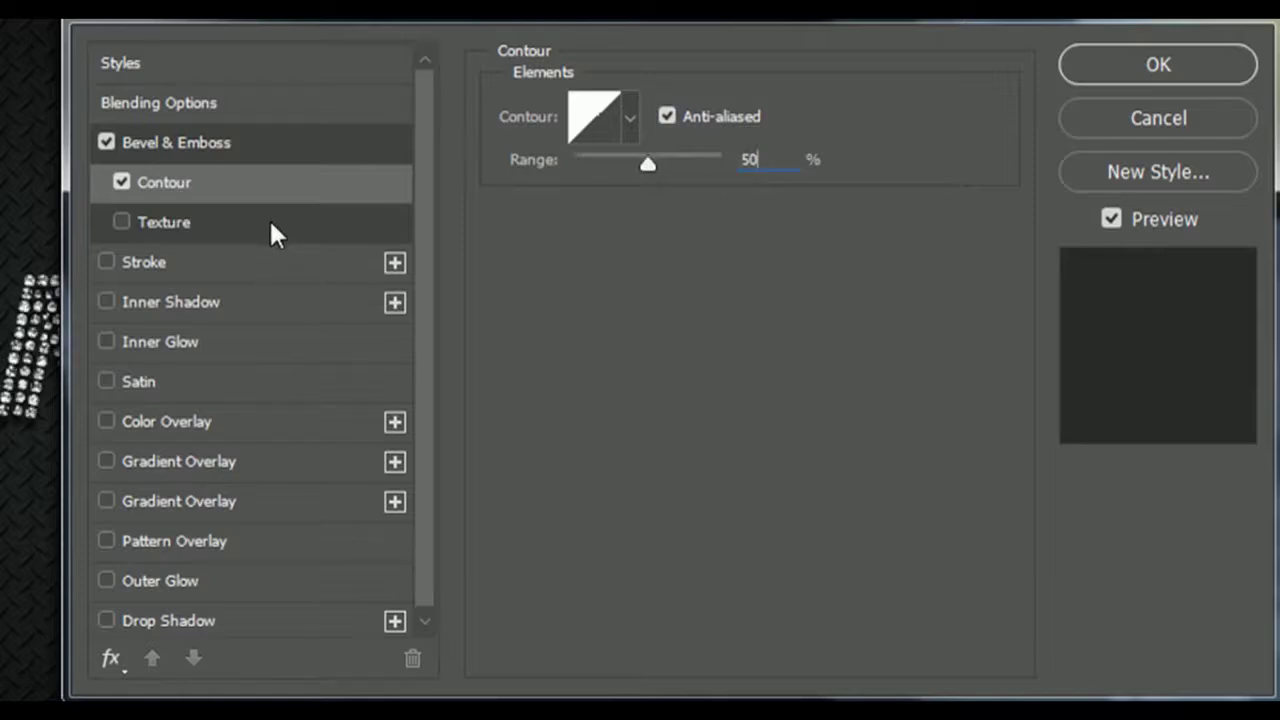
# Enable the bevel's Texture, replace the patterns with Artist Surfaces, choose the plain white pattern, and set the depth to +500%
pyautogui.click(268, 222)
pyautogui.click(670, 140)
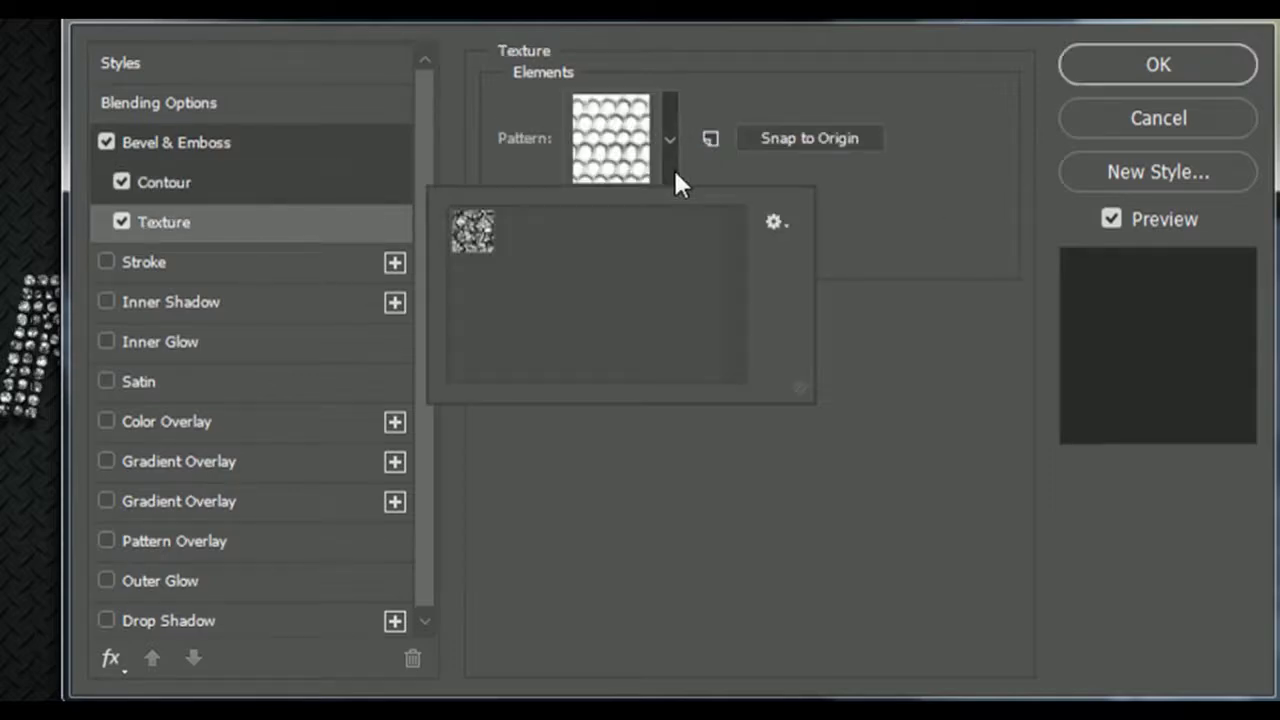
pyautogui.click(774, 223)
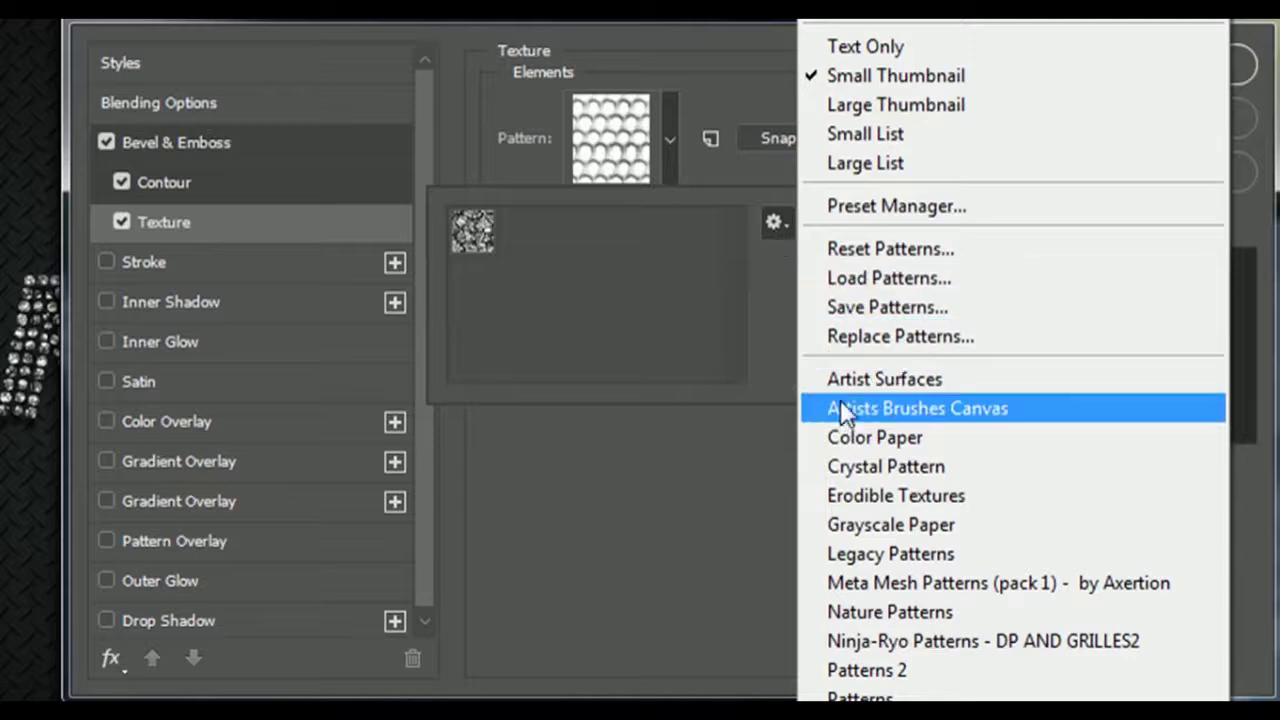
pyautogui.click(839, 388)
pyautogui.click(224, 172)
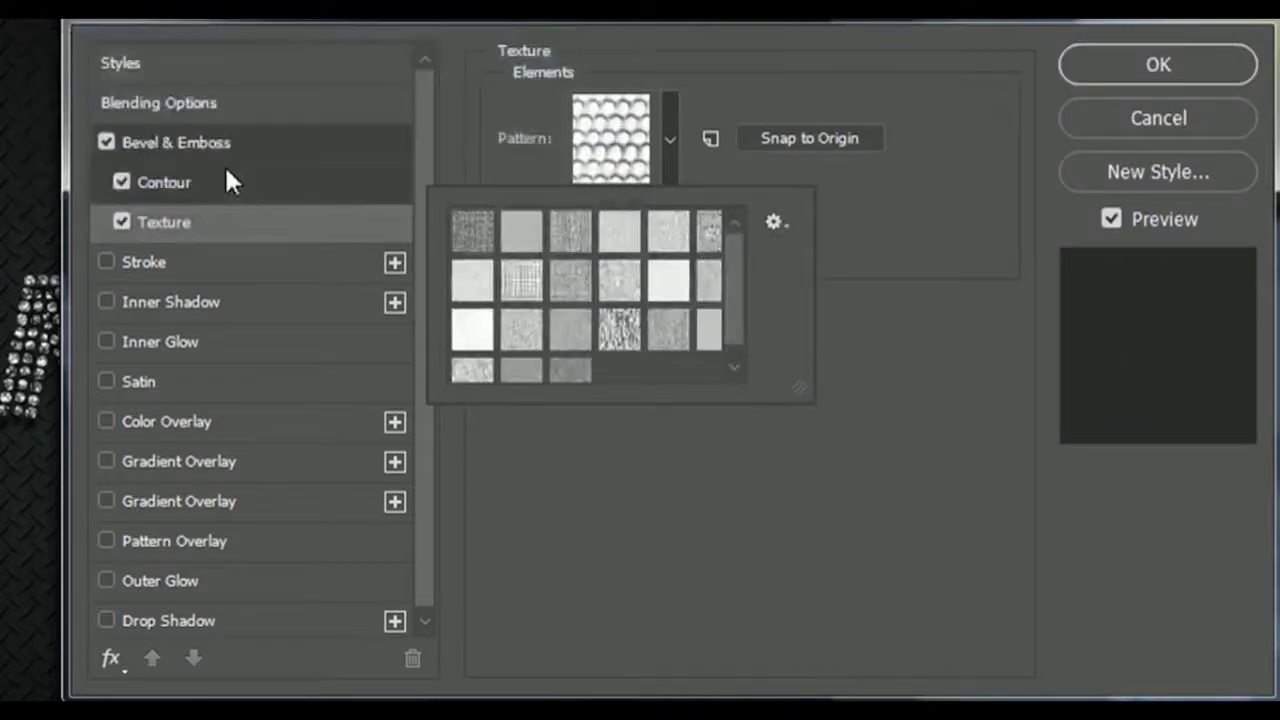
pyautogui.click(474, 336)
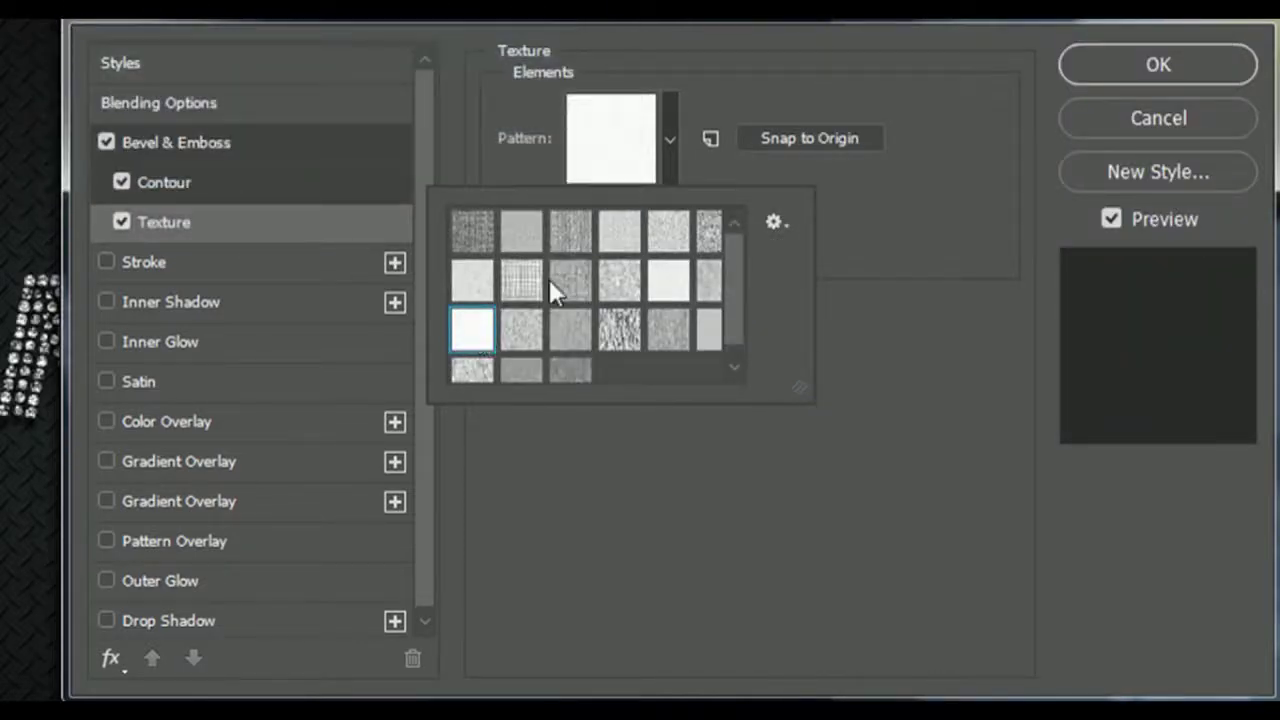
pyautogui.click(666, 177)
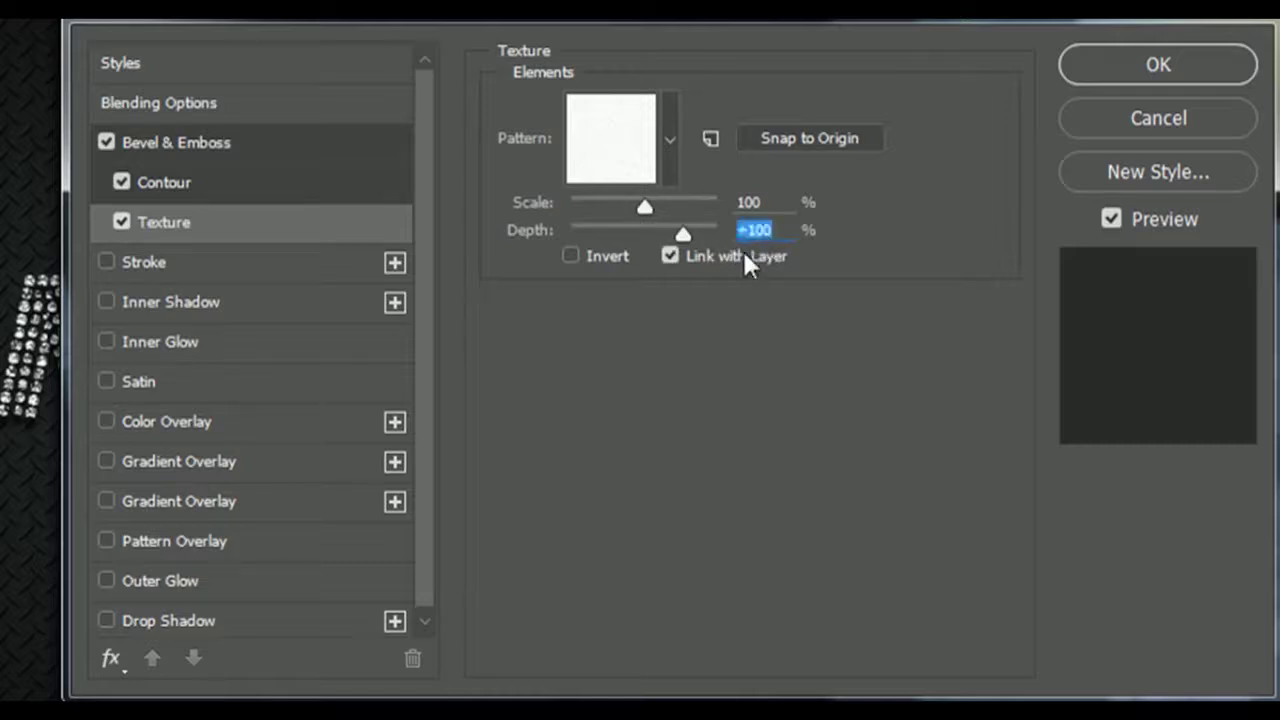
pyautogui.write('500')
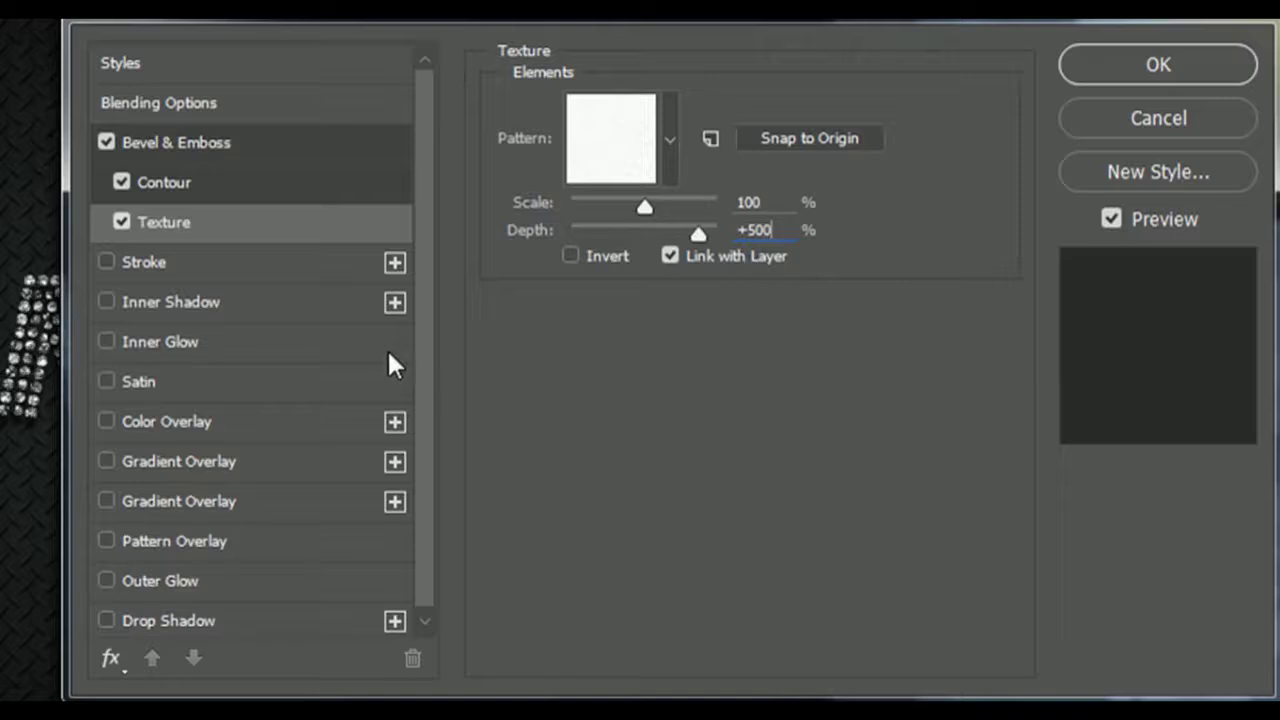
# Add an Inner Glow reset to default, using Screen blend mode with opacity 75% and noise 49%
pyautogui.click(277, 348)
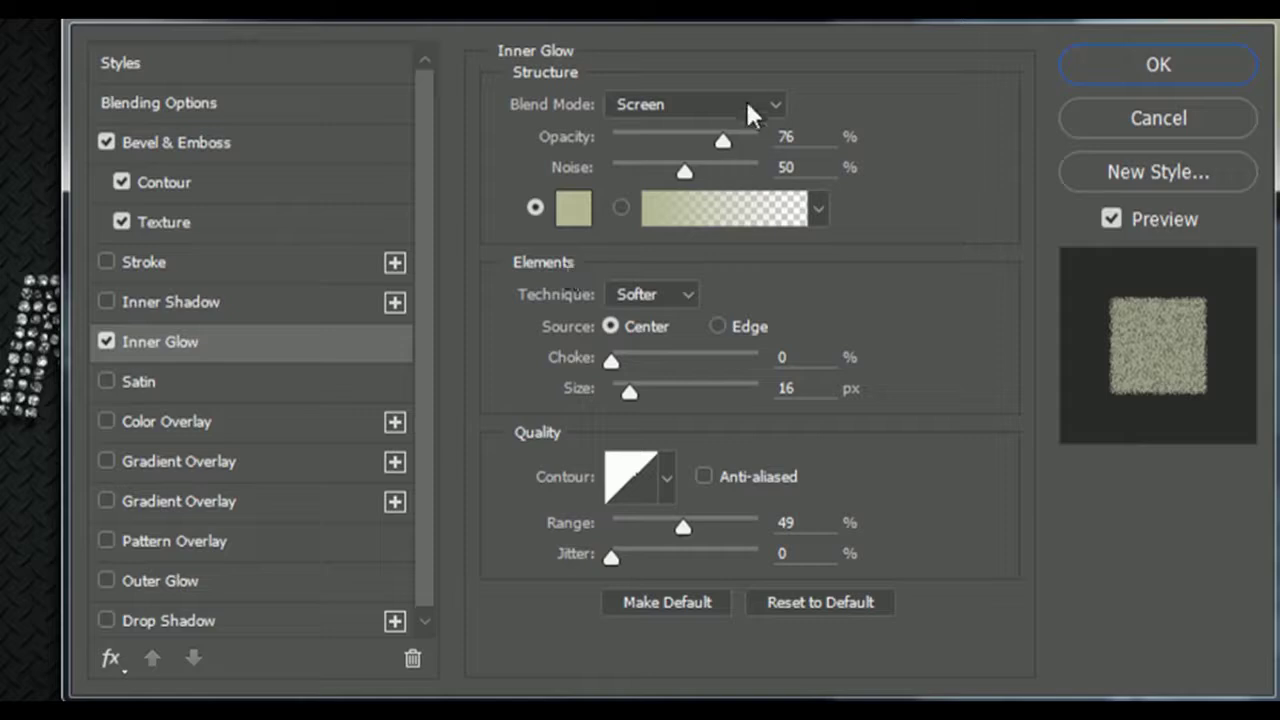
pyautogui.click(812, 602)
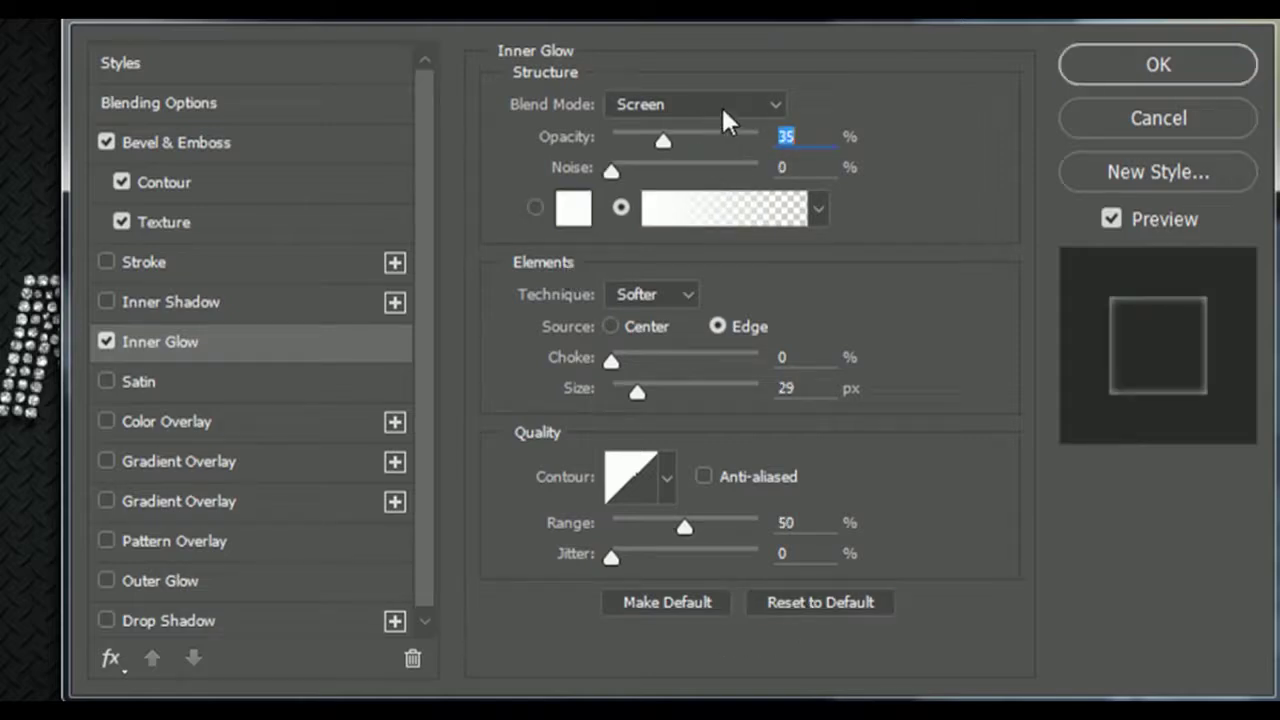
pyautogui.click(721, 104)
pyautogui.click(694, 320)
pyautogui.write('75')
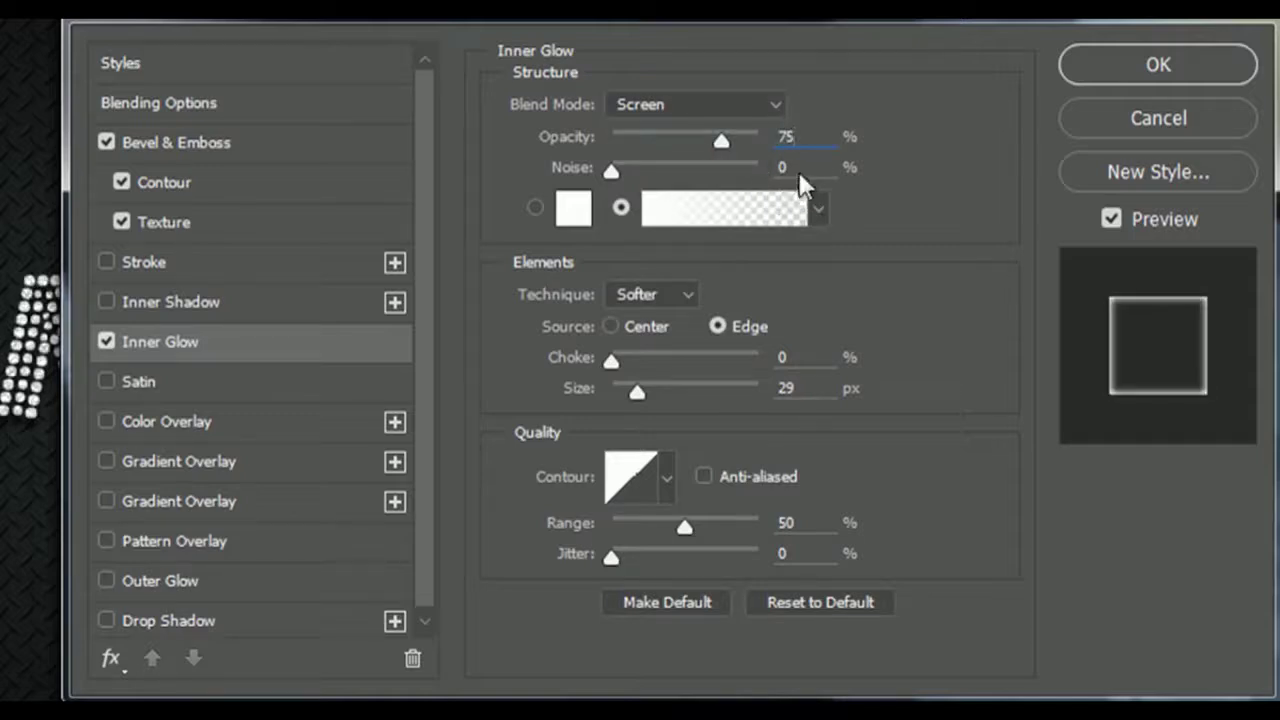
pyautogui.press('Tab')
pyautogui.write('49')
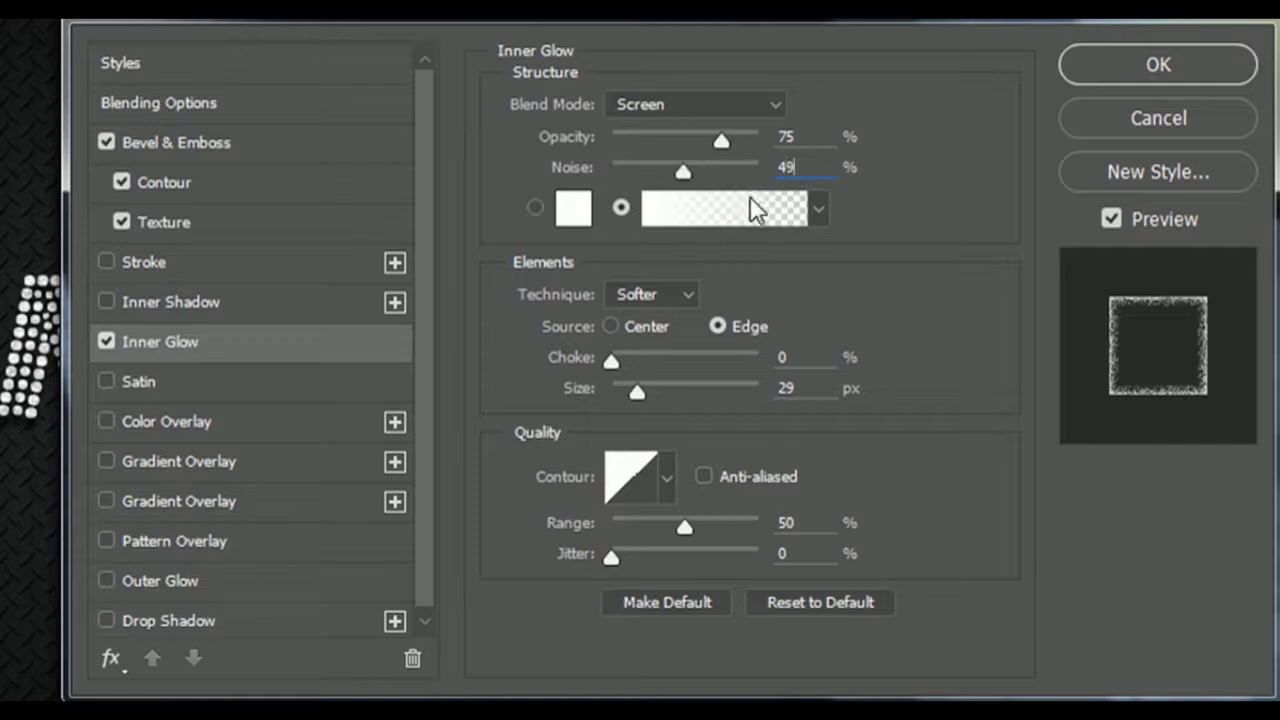
# Set the inner glow's color to #b3b694, its source to Center and its size to 16 px
pyautogui.click(589, 211)
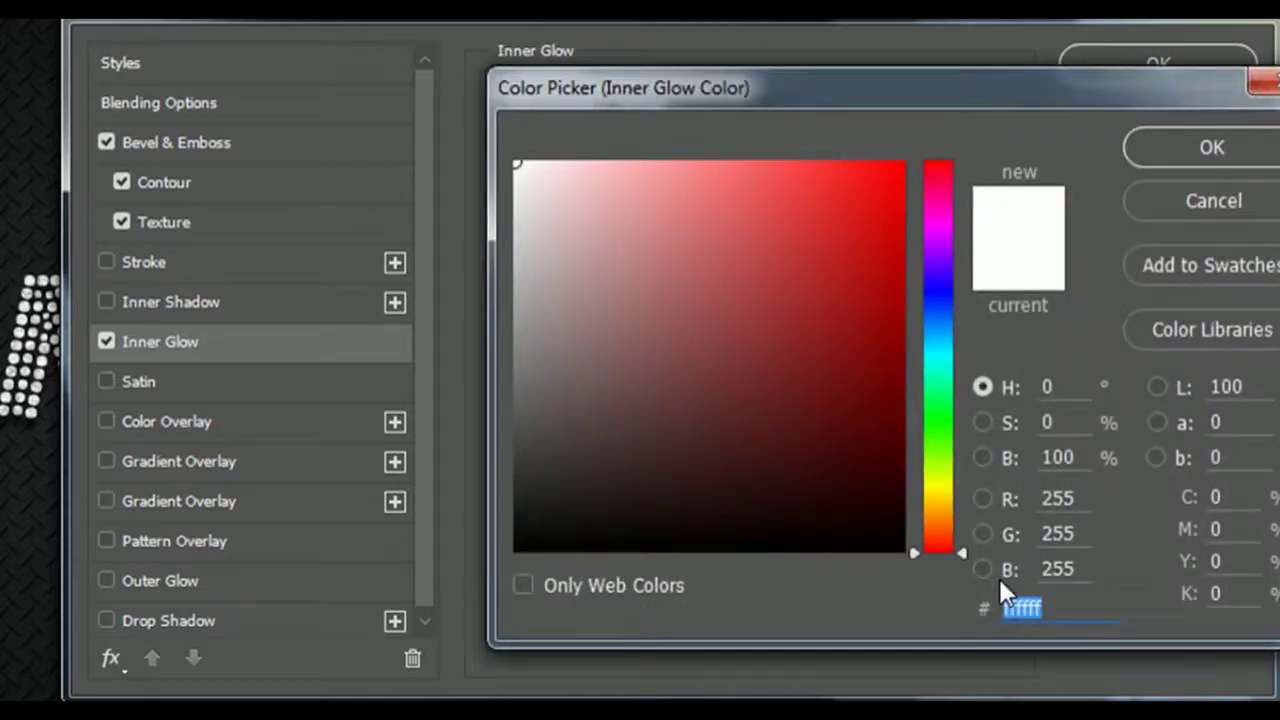
pyautogui.write('b3b')
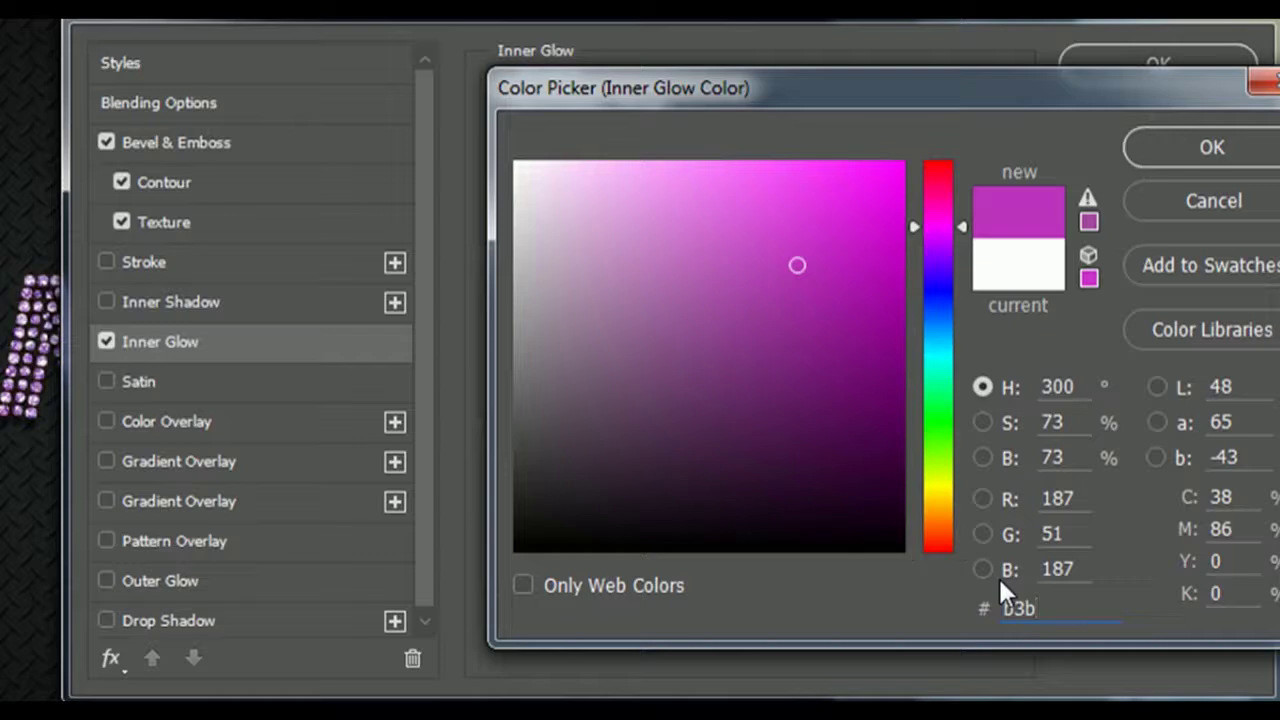
pyautogui.write('694')
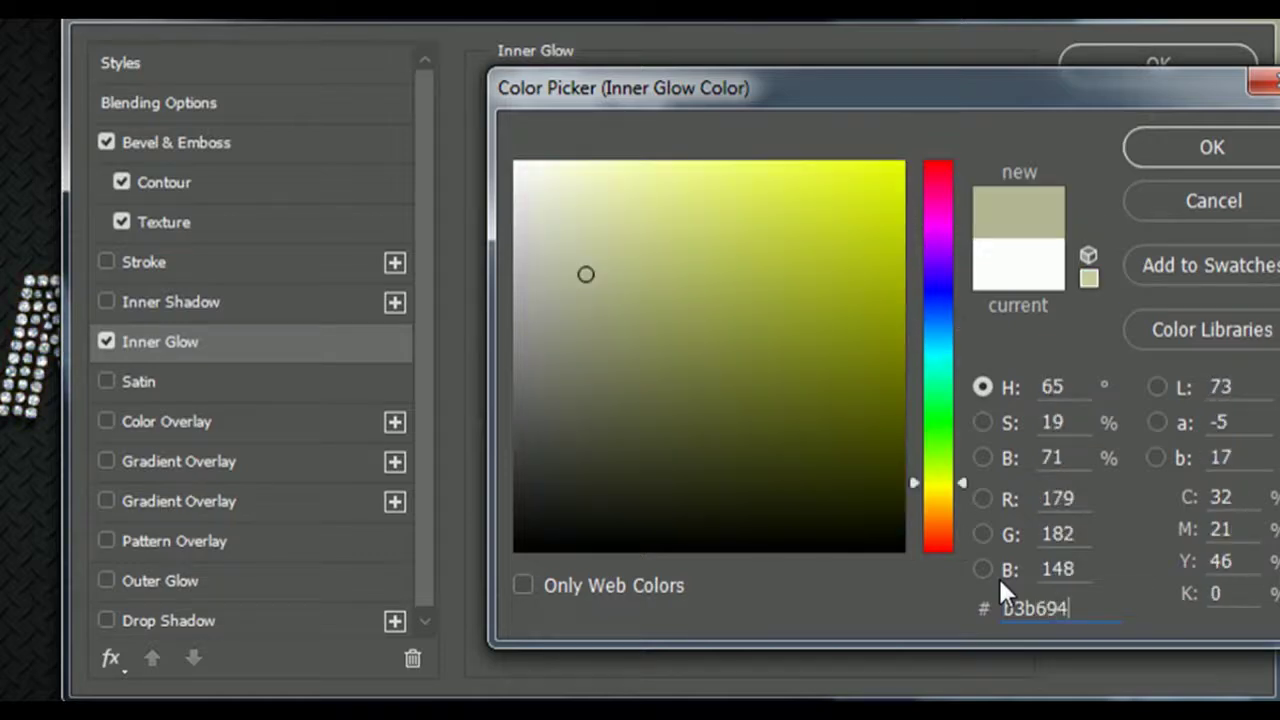
pyautogui.press('Return')
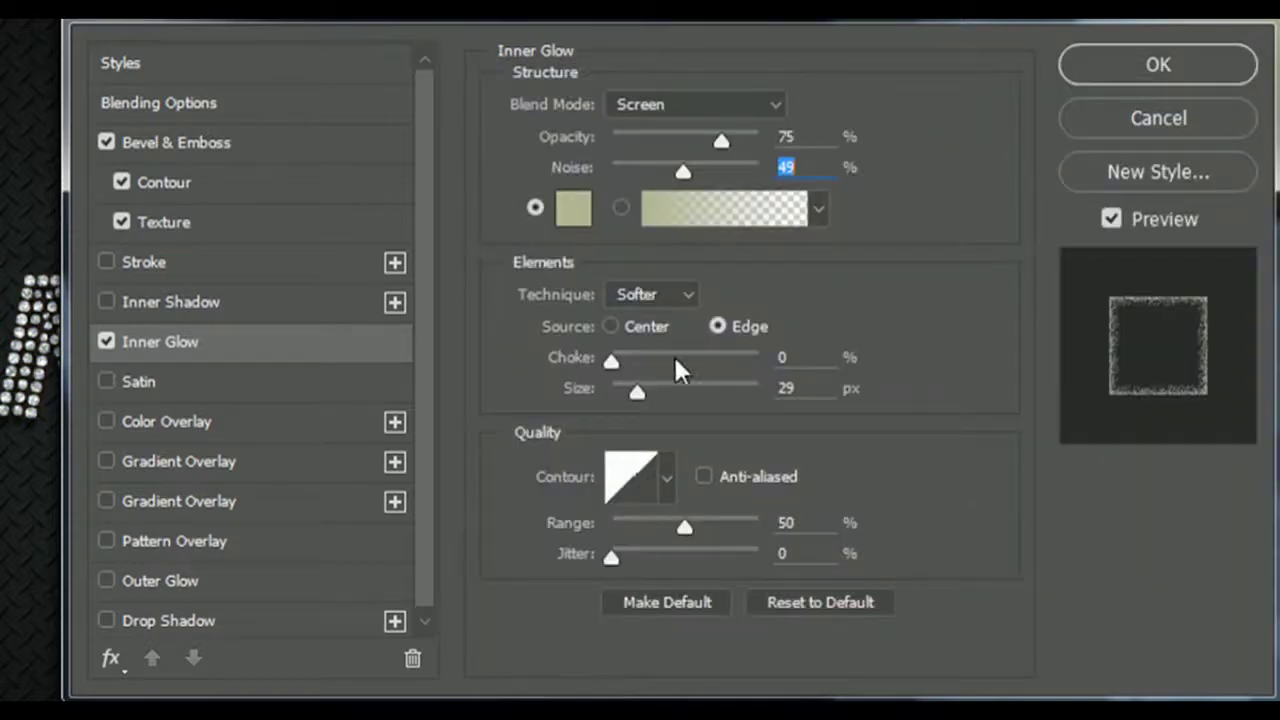
pyautogui.click(649, 328)
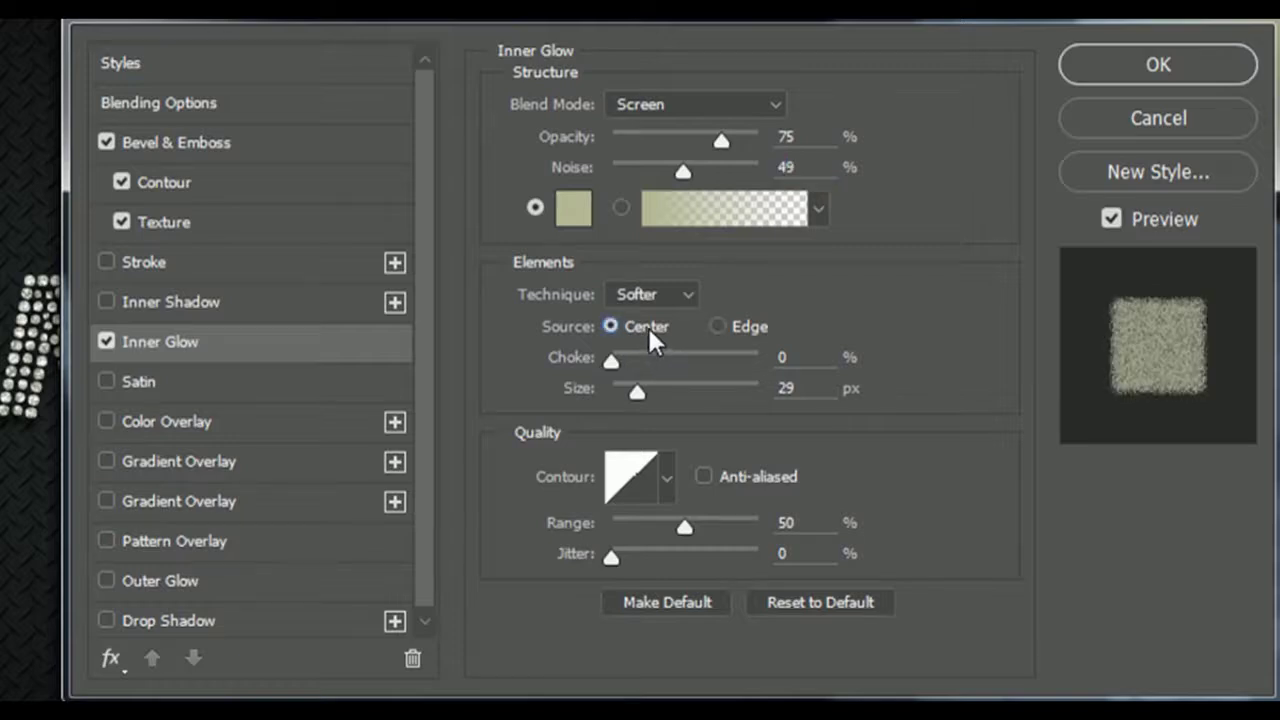
pyautogui.click(772, 358)
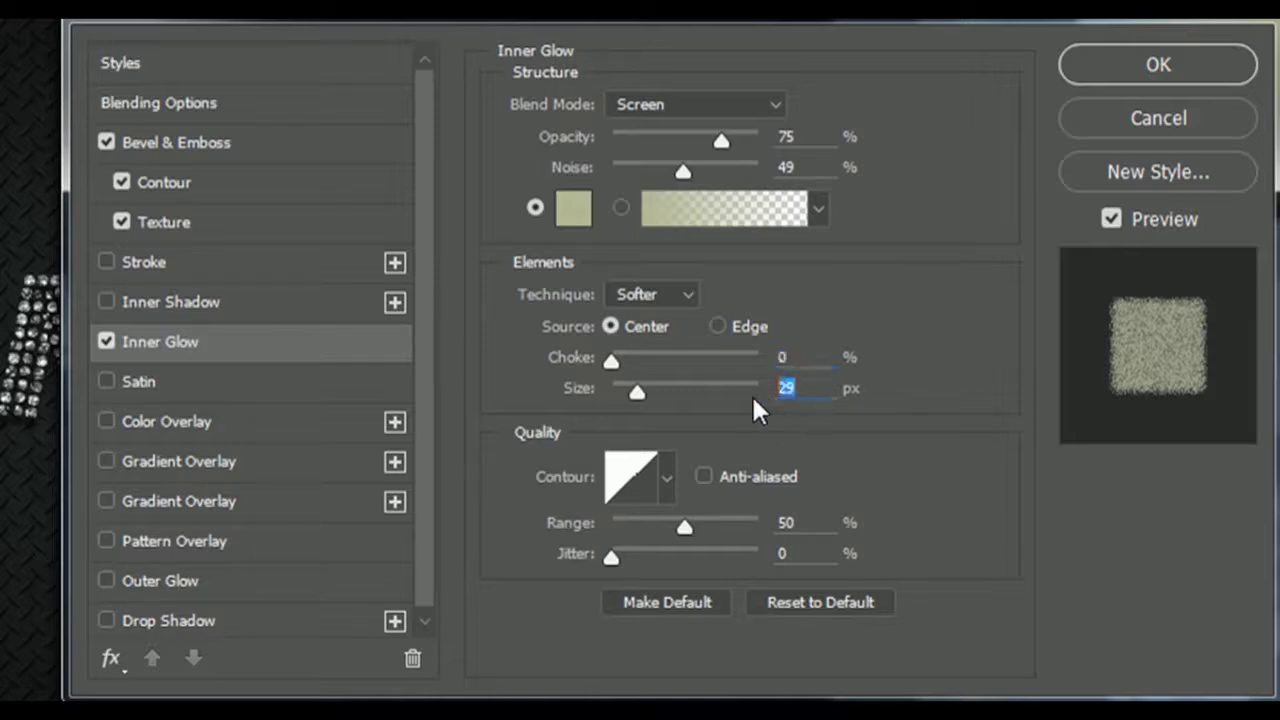
pyautogui.write('16')
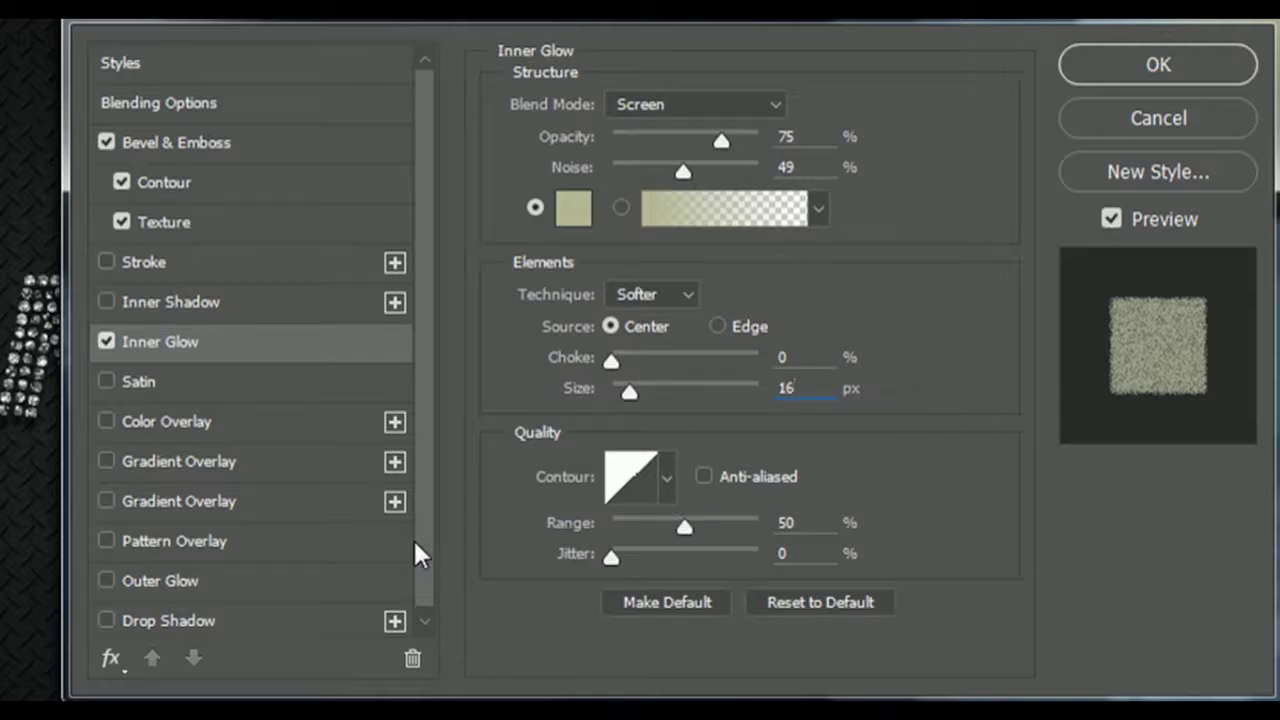
# Add a Pattern Overlay reset to default, replace the patterns with the Patterns set, and choose the multicolored swirl pattern
pyautogui.click(305, 541)
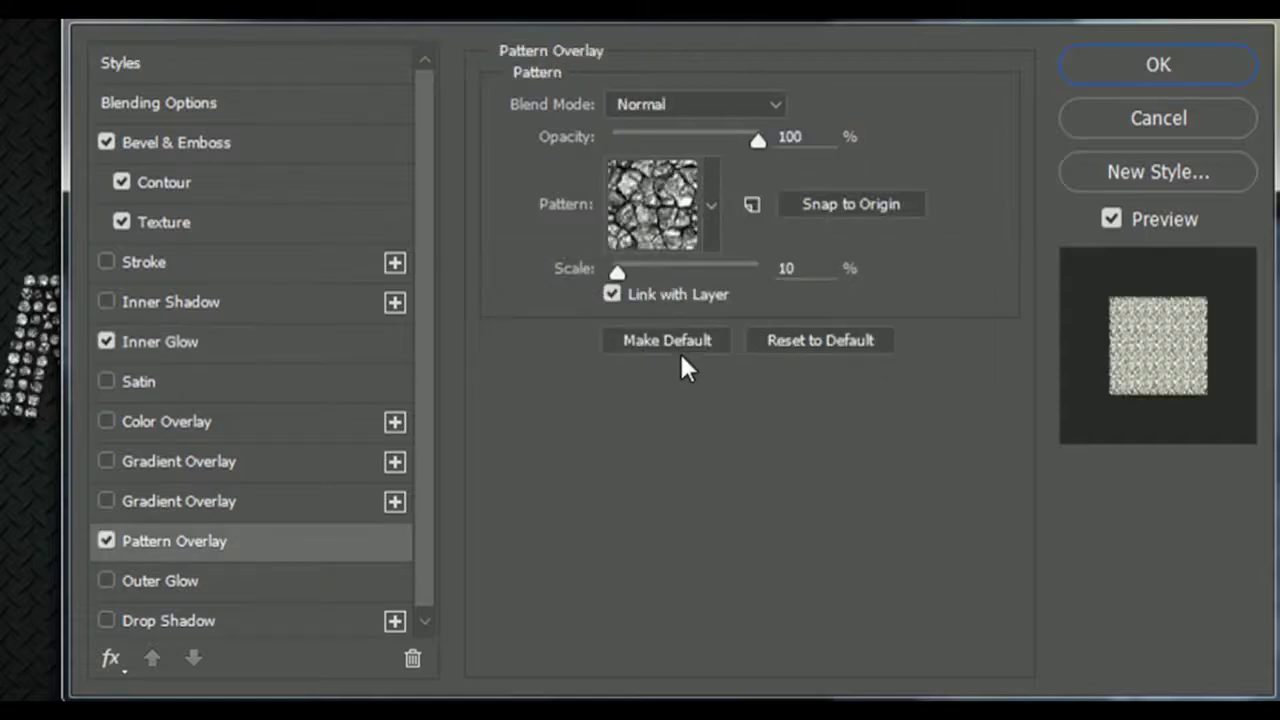
pyautogui.click(822, 342)
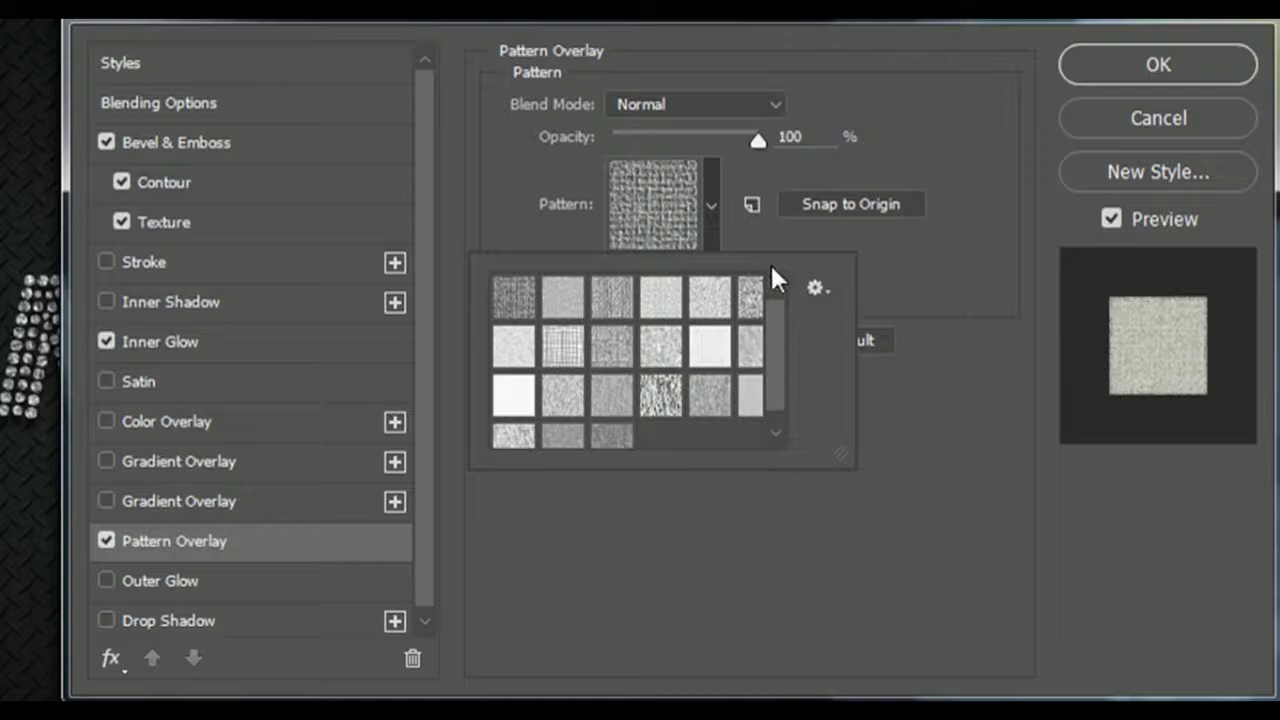
pyautogui.click(815, 288)
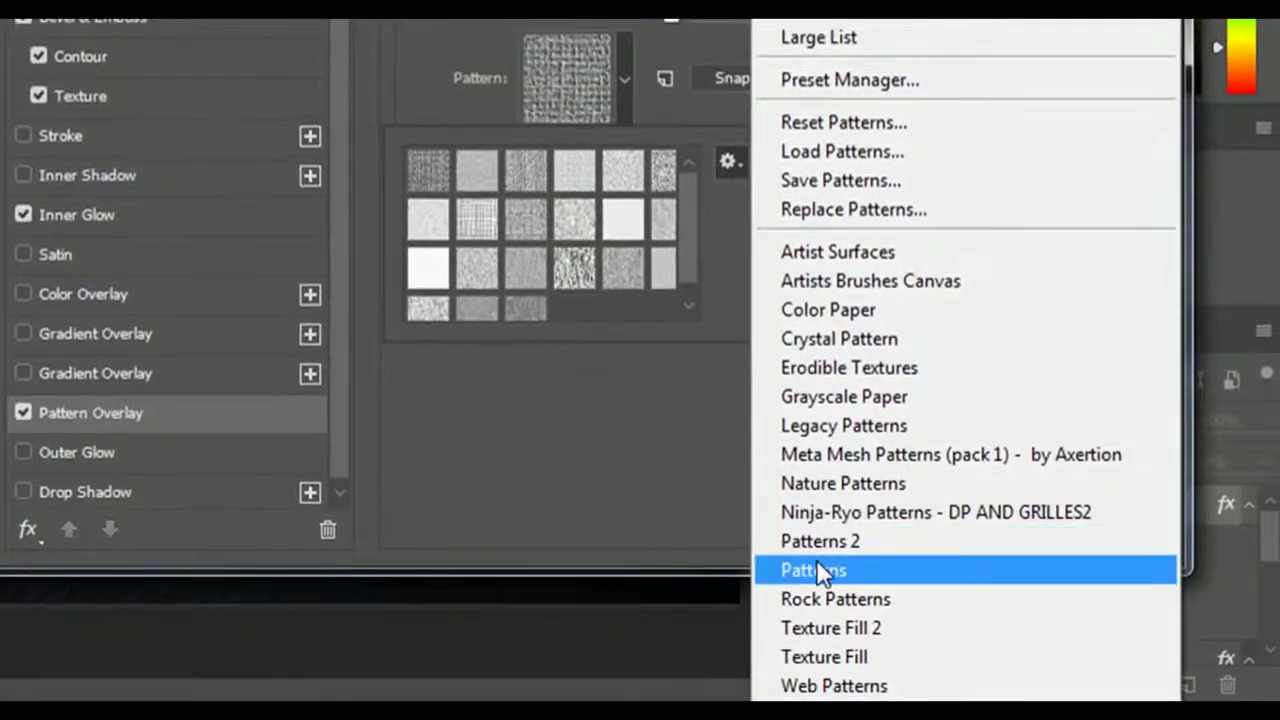
pyautogui.click(816, 569)
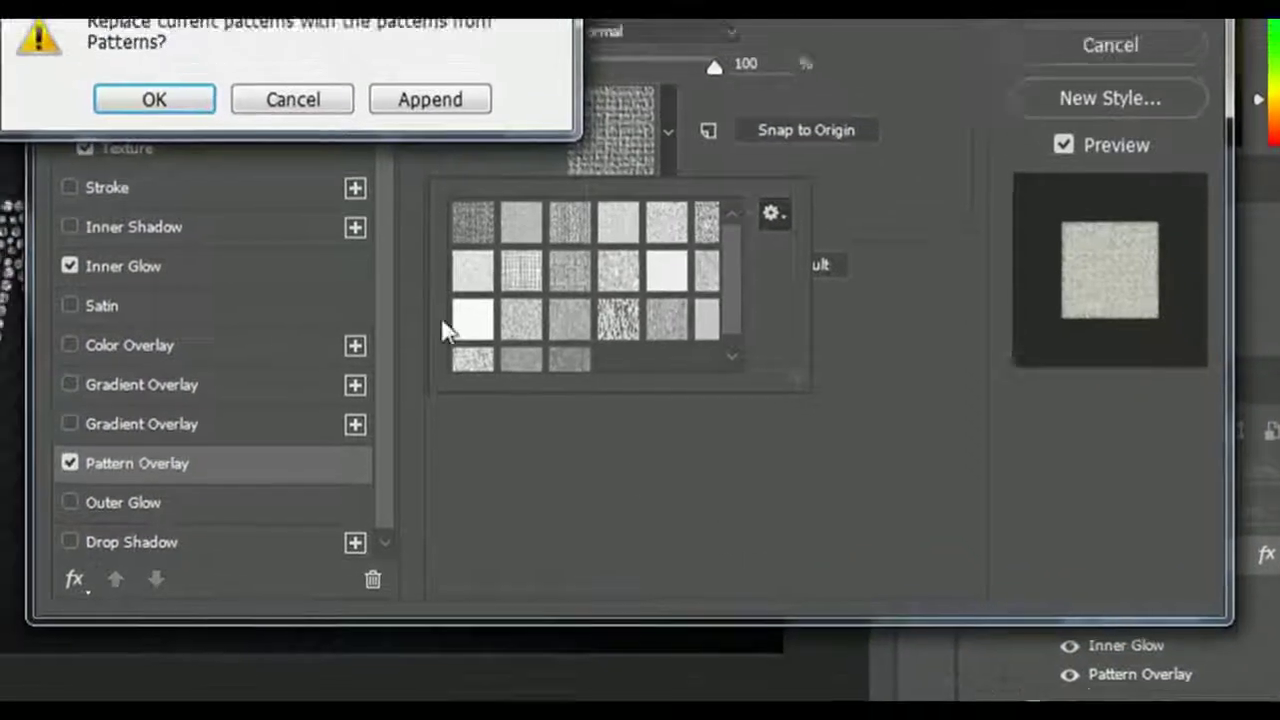
pyautogui.click(265, 185)
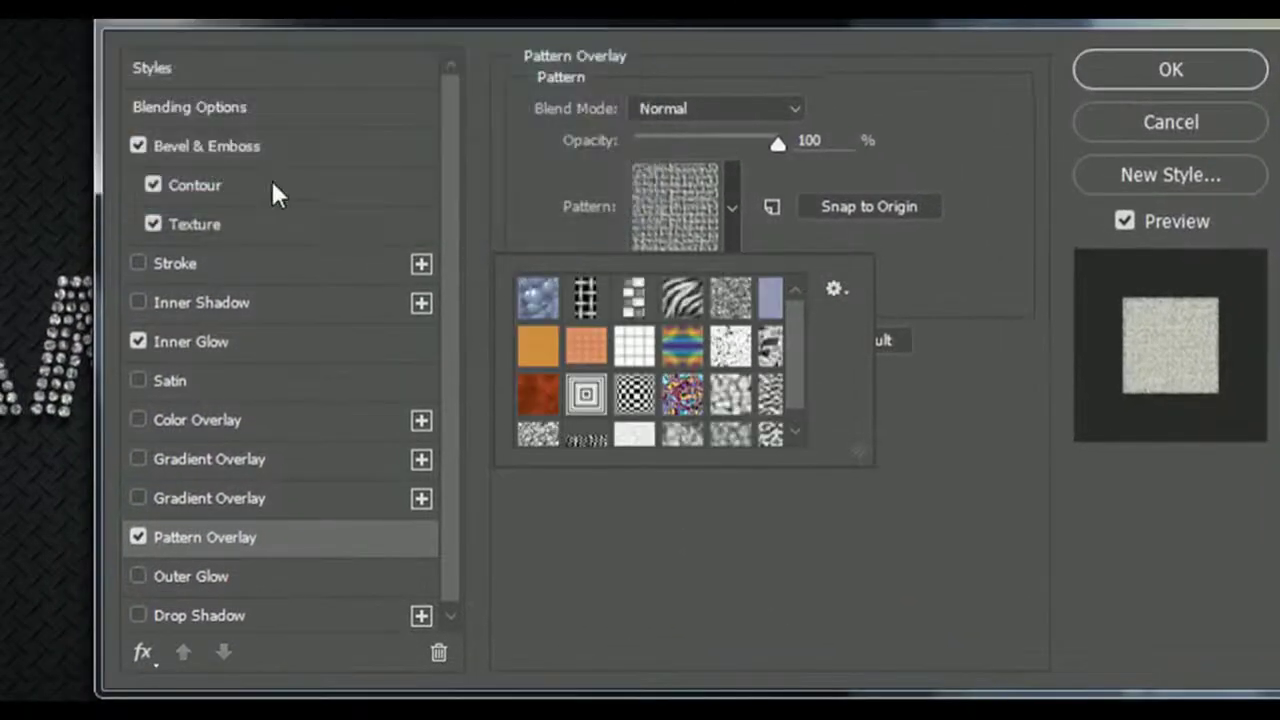
pyautogui.click(696, 401)
pyautogui.click(735, 209)
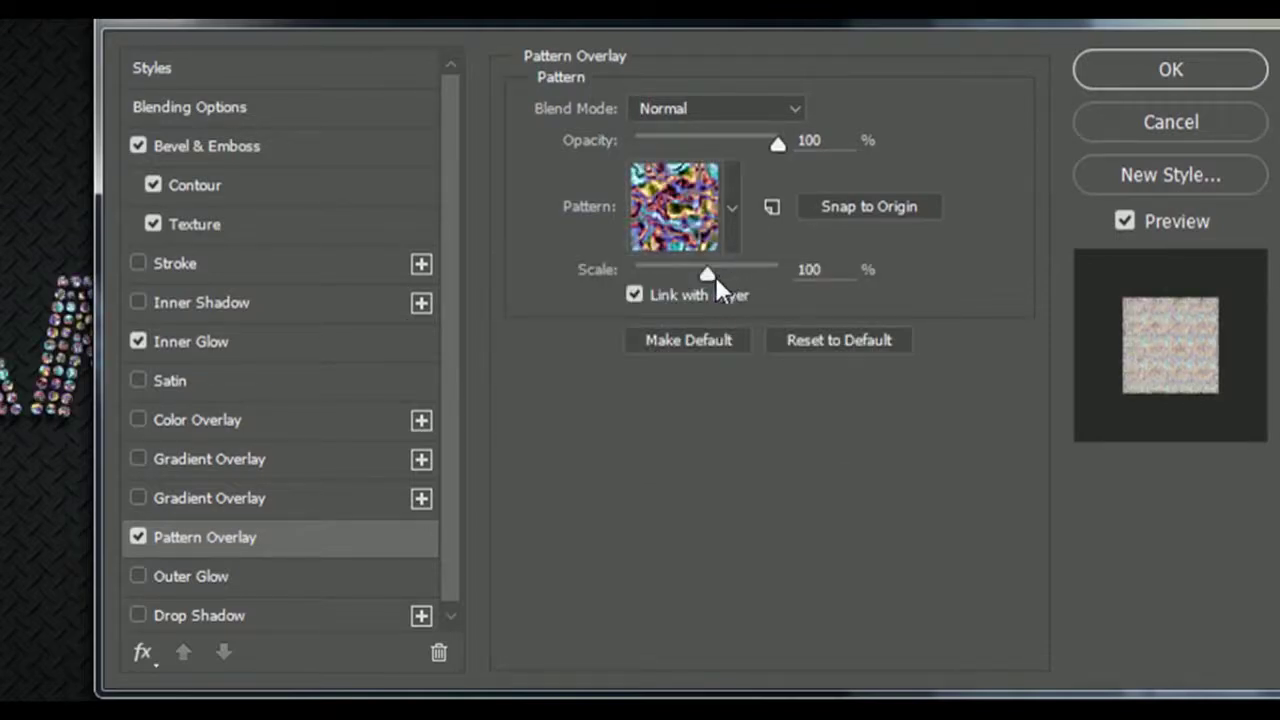
# Set the pattern overlay to Soft Light at 65% opacity, apply the layer style, and collapse both text layers' effects lists
pyautogui.click(748, 110)
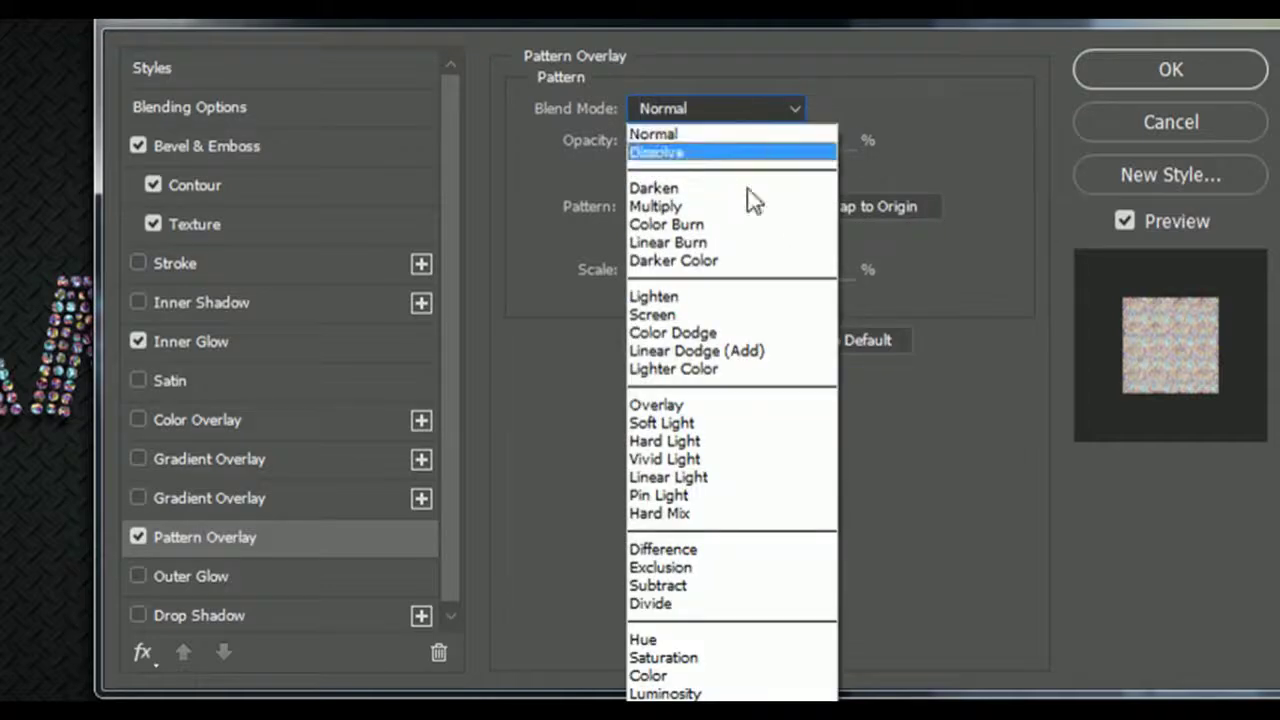
pyautogui.click(757, 425)
pyautogui.moveTo(747, 148); pyautogui.dragTo(727, 147)
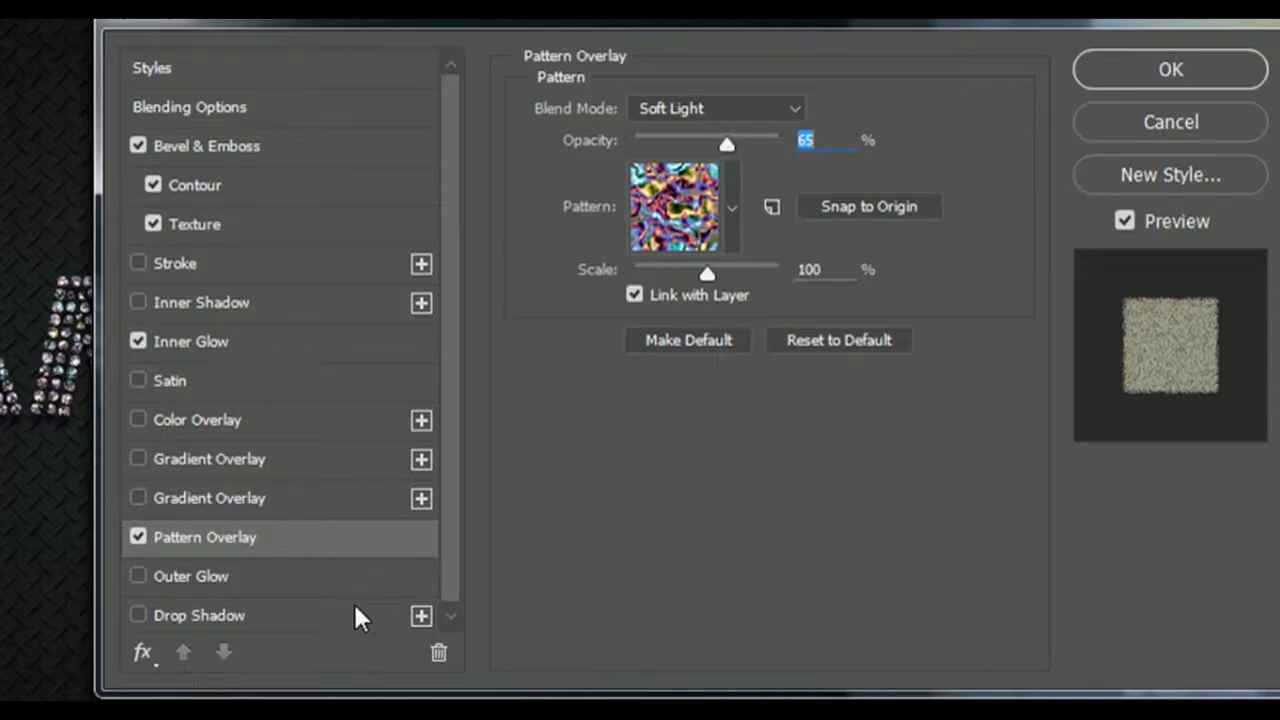
pyautogui.click(1129, 69)
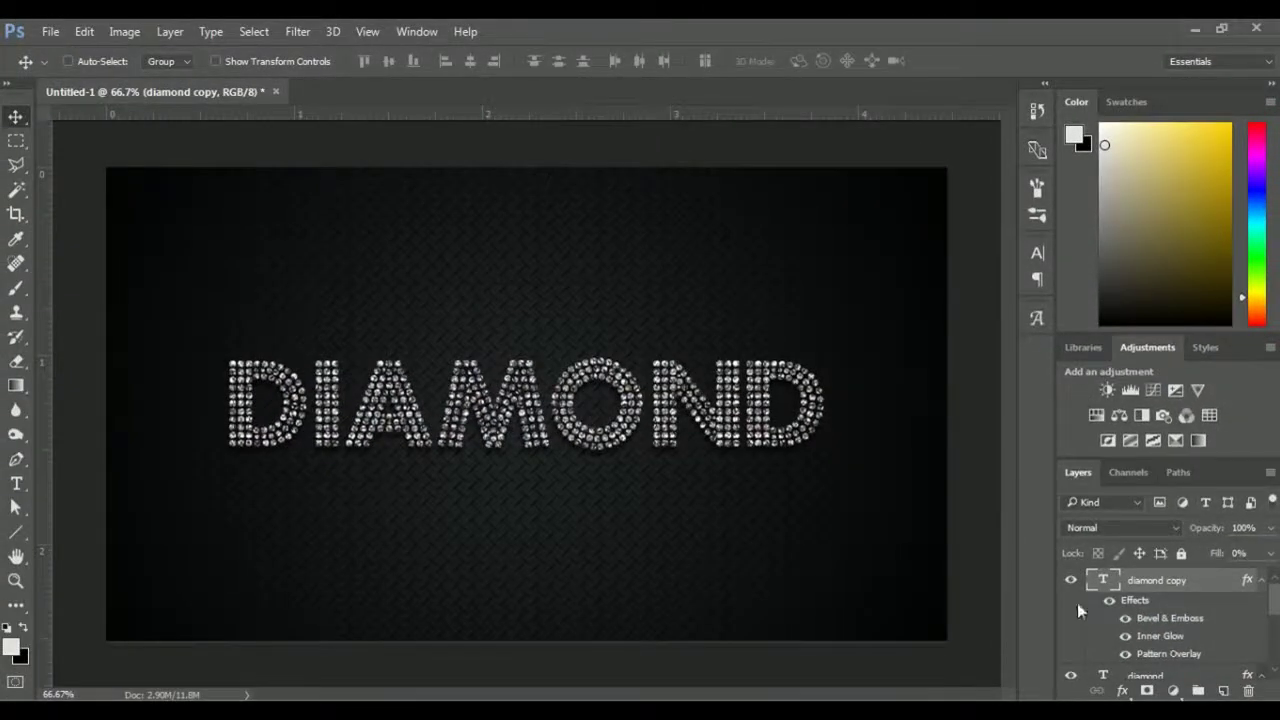
pyautogui.click(1262, 581)
pyautogui.click(1262, 604)
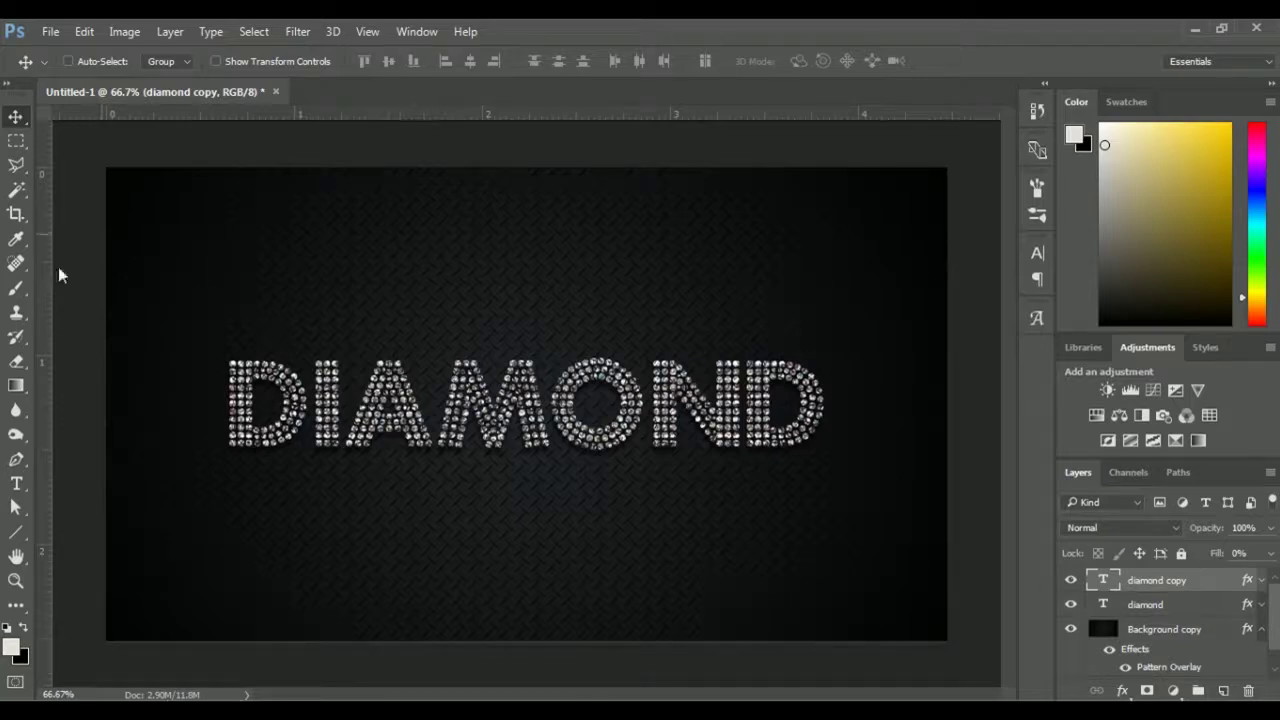
# Activate the Brush tool and load the Stars and Flares brush set
pyautogui.click(15, 291)
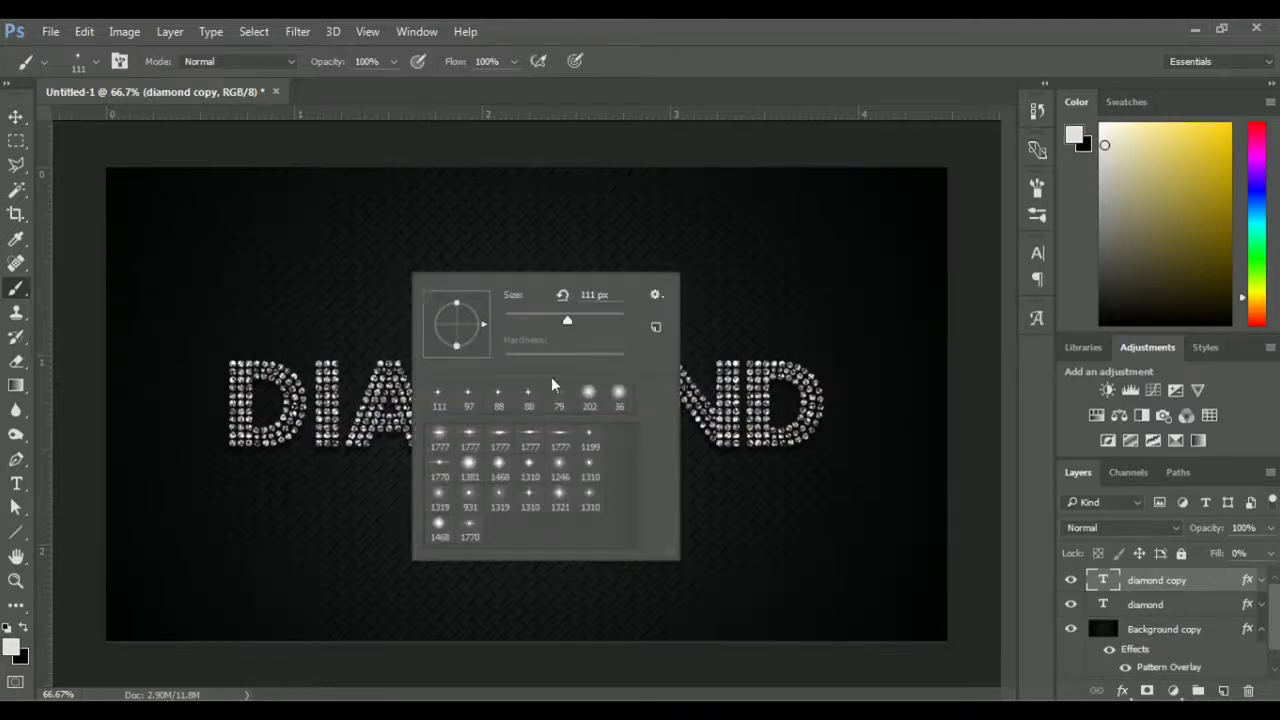
pyautogui.click(655, 294)
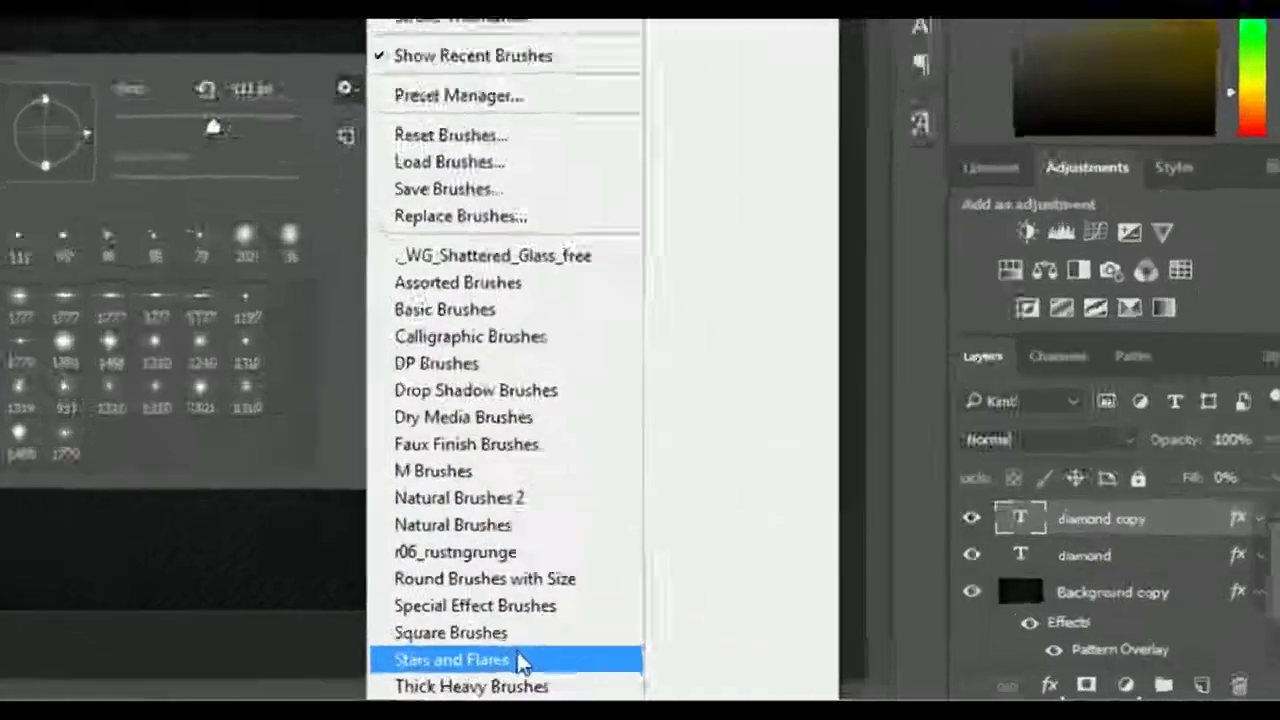
pyautogui.click(520, 662)
pyautogui.click(443, 238)
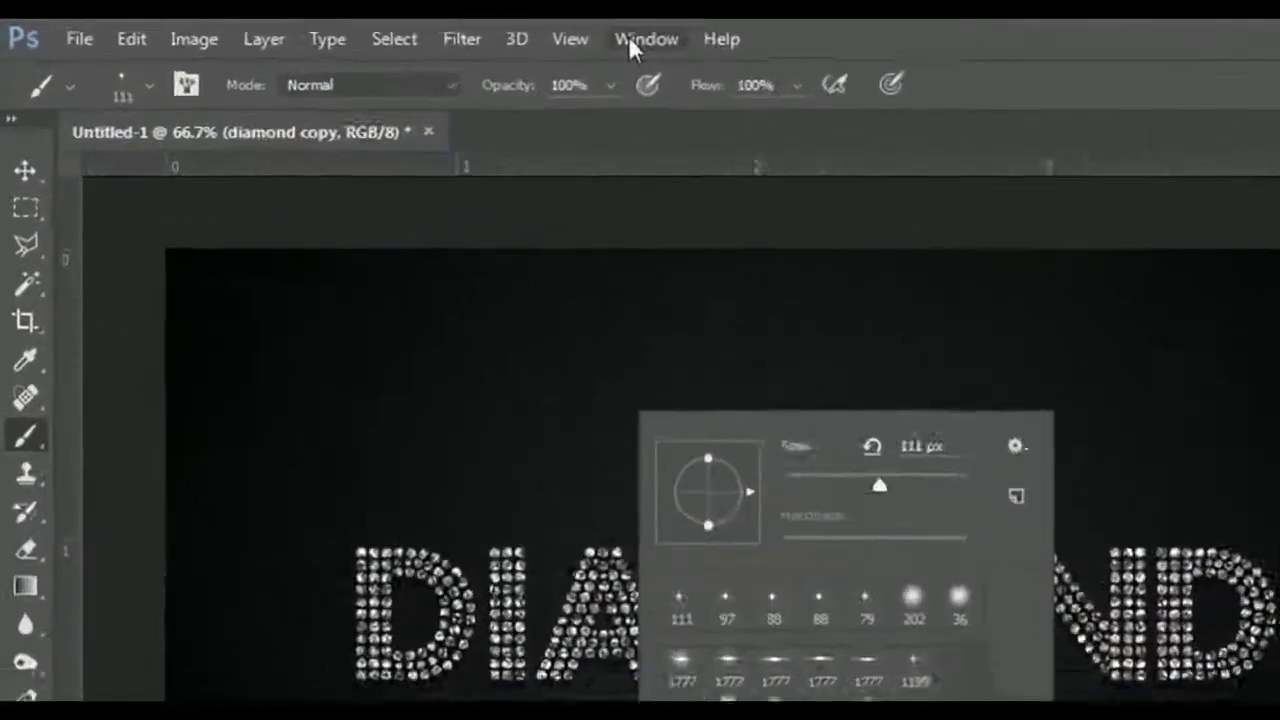
# Open the detailed brush settings, choose the 1199 star brush tip and set its size to 71 px
pyautogui.click(405, 29)
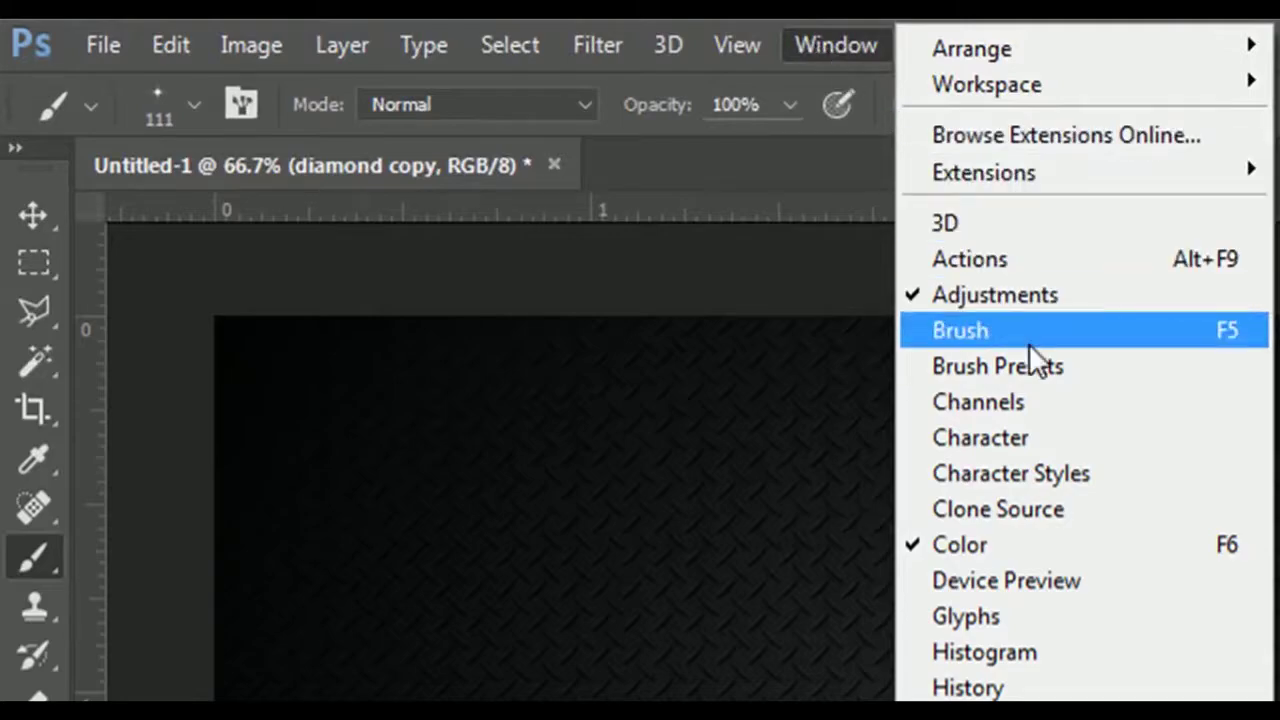
pyautogui.click(1029, 338)
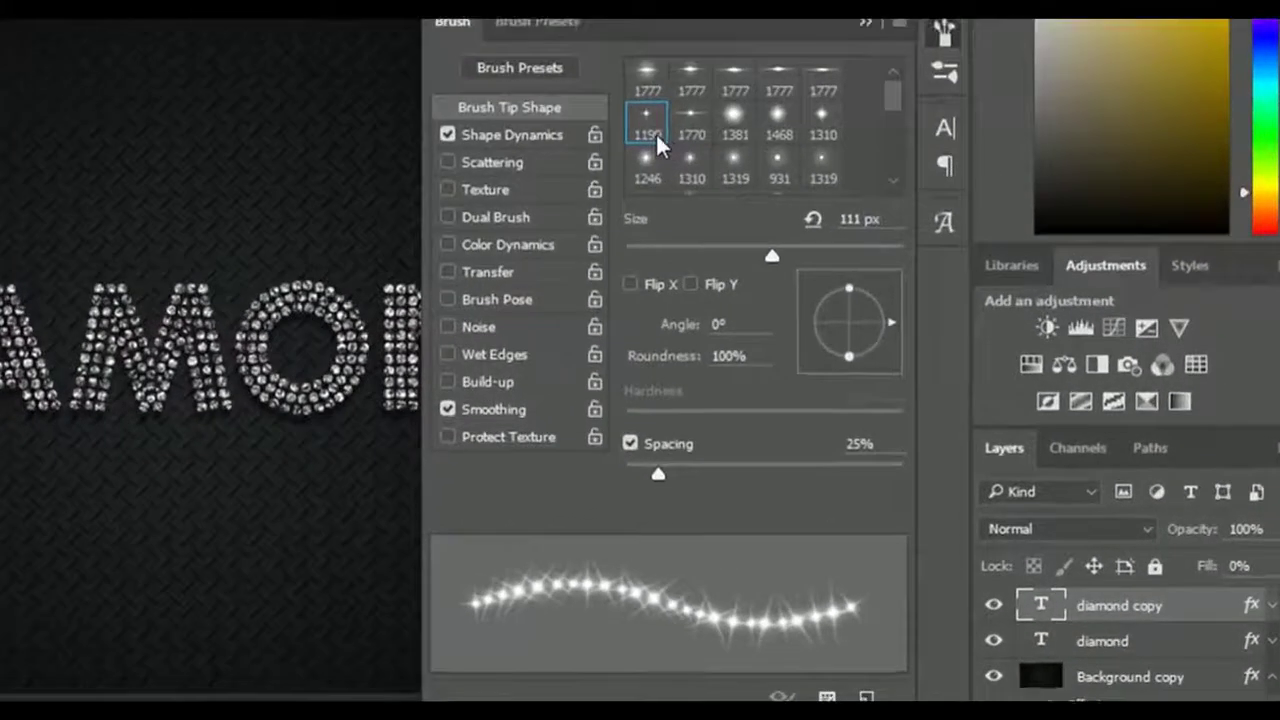
pyautogui.click(672, 138)
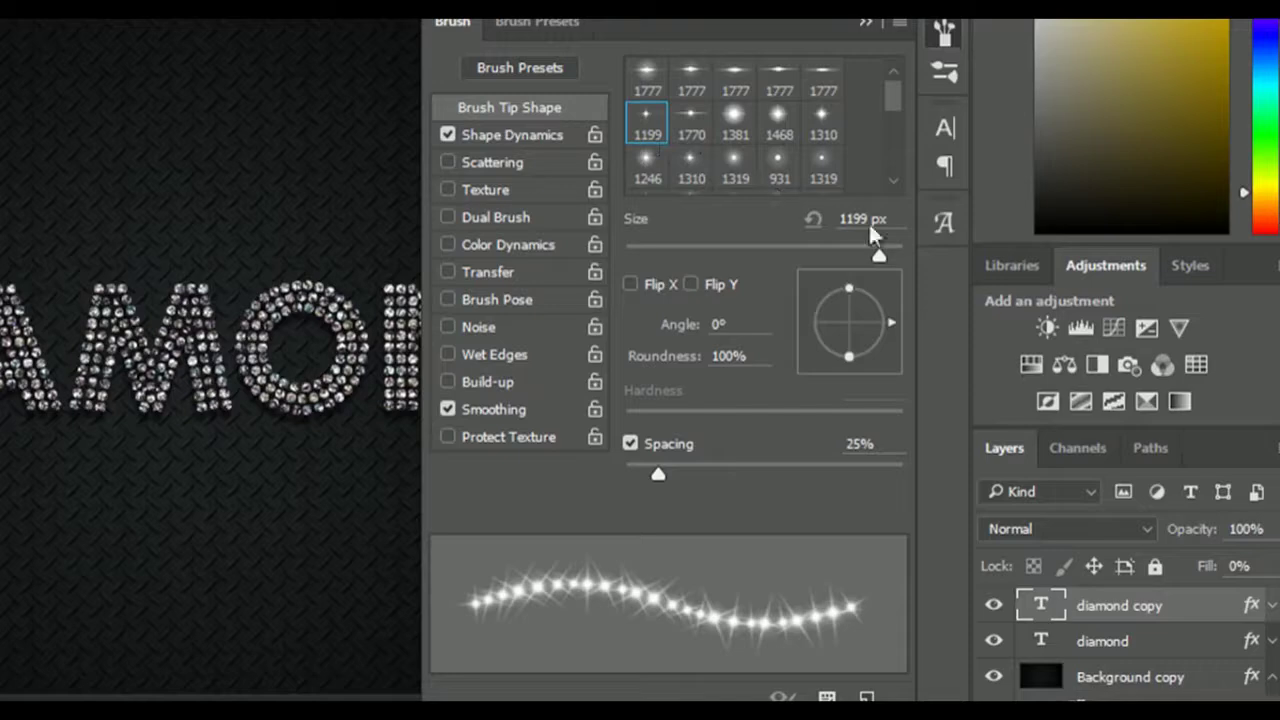
pyautogui.moveTo(830, 255); pyautogui.dragTo(723, 252)
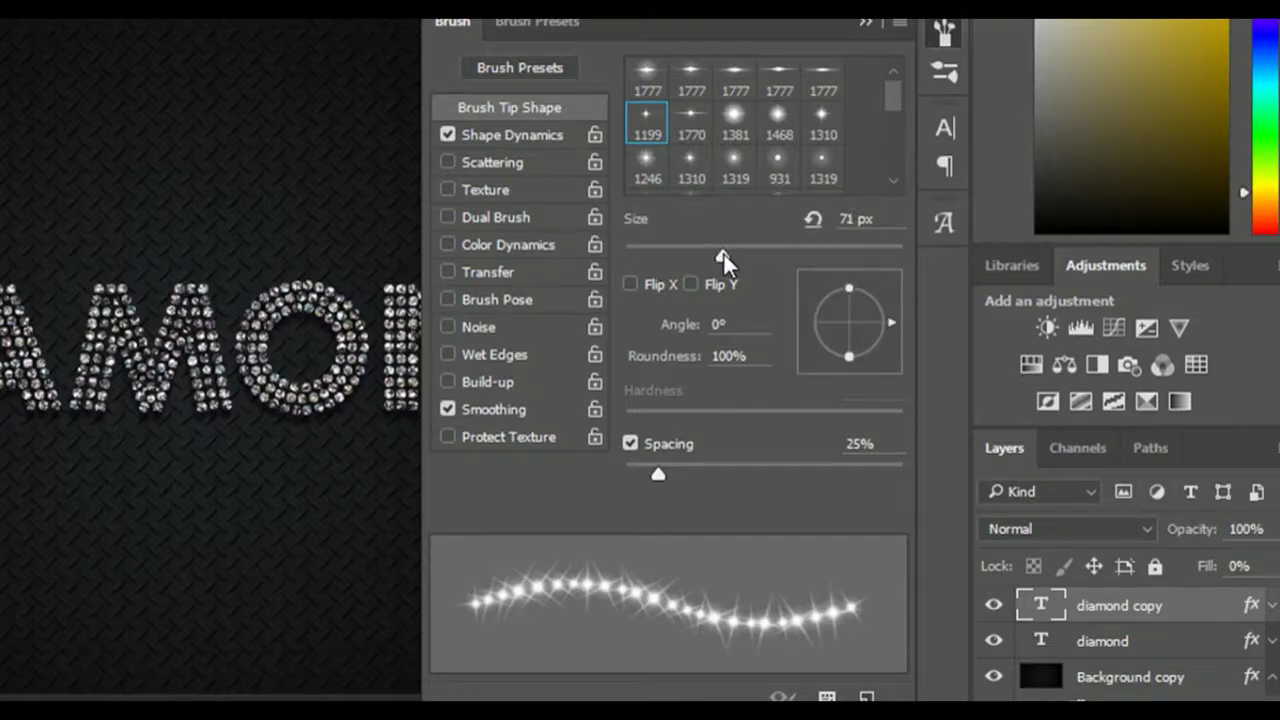
# Set the size jitter in the star brush's Shape Dynamics to 35% and collapse the brush settings
pyautogui.click(542, 134)
pyautogui.moveTo(721, 93); pyautogui.dragTo(723, 92)
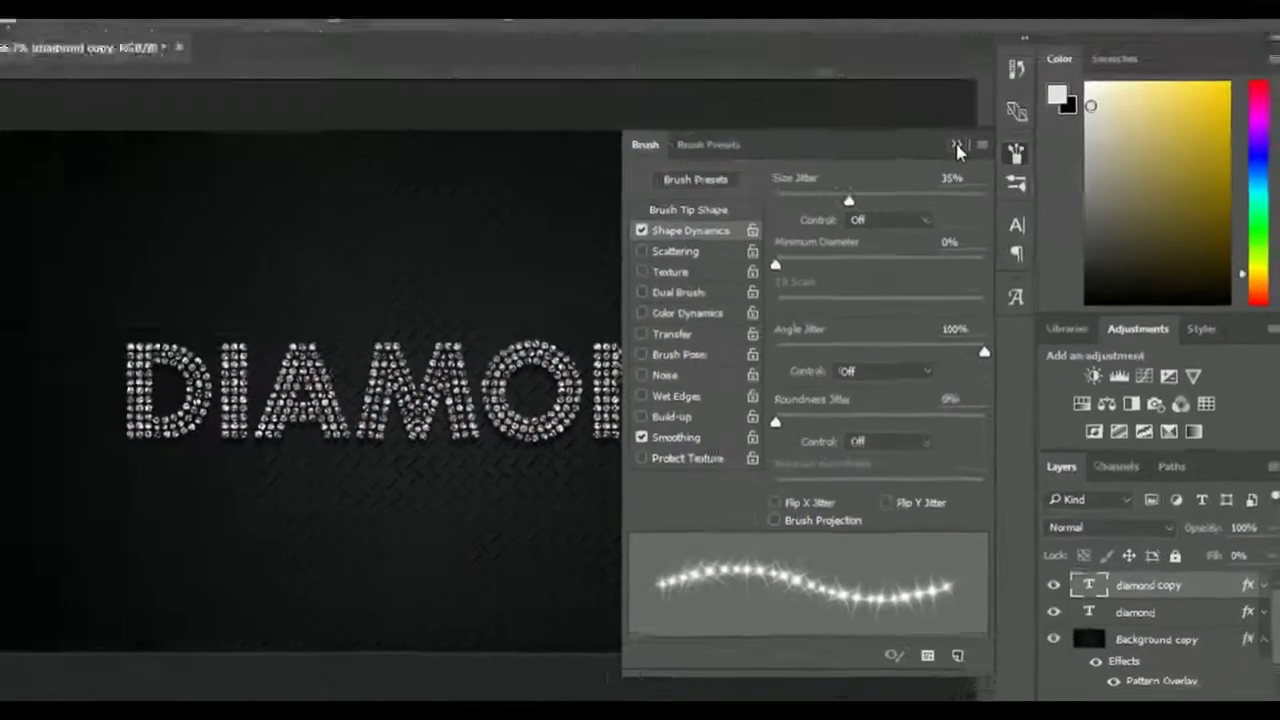
pyautogui.click(866, 22)
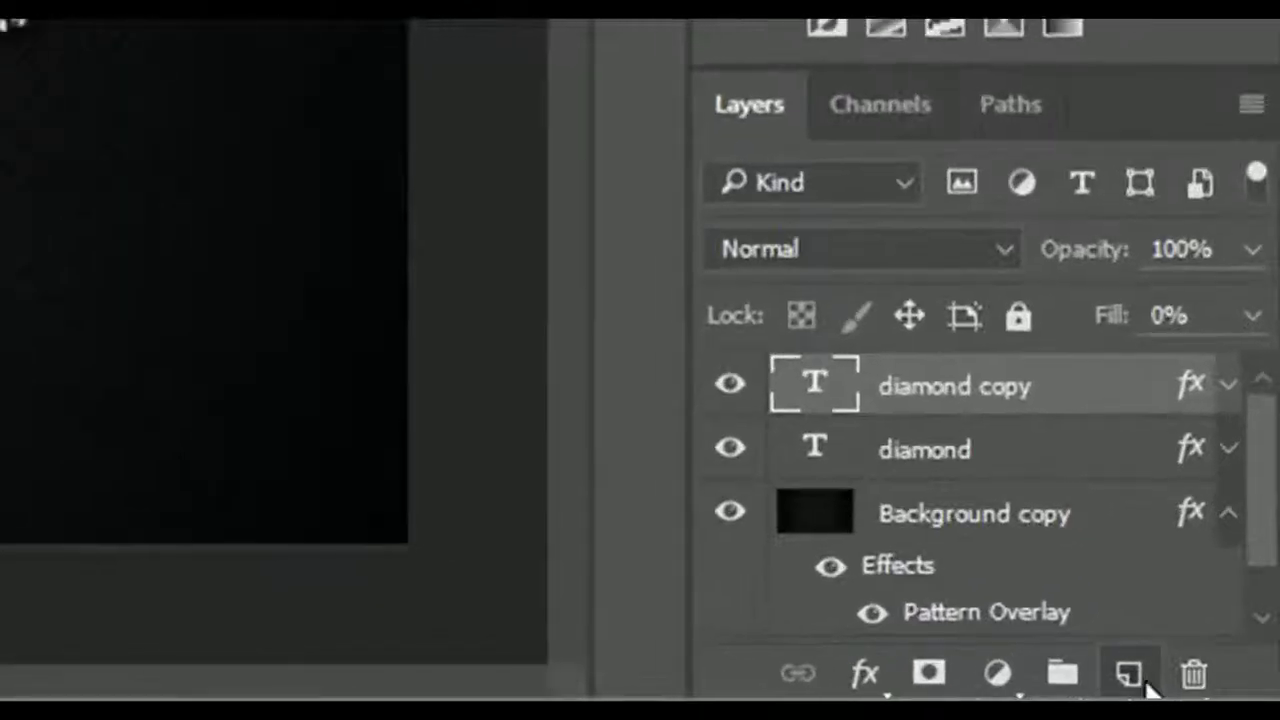
# Create a new layer named Sparkles above the diamond copy layer and set its blend mode to Linear Light
pyautogui.click(1217, 689)
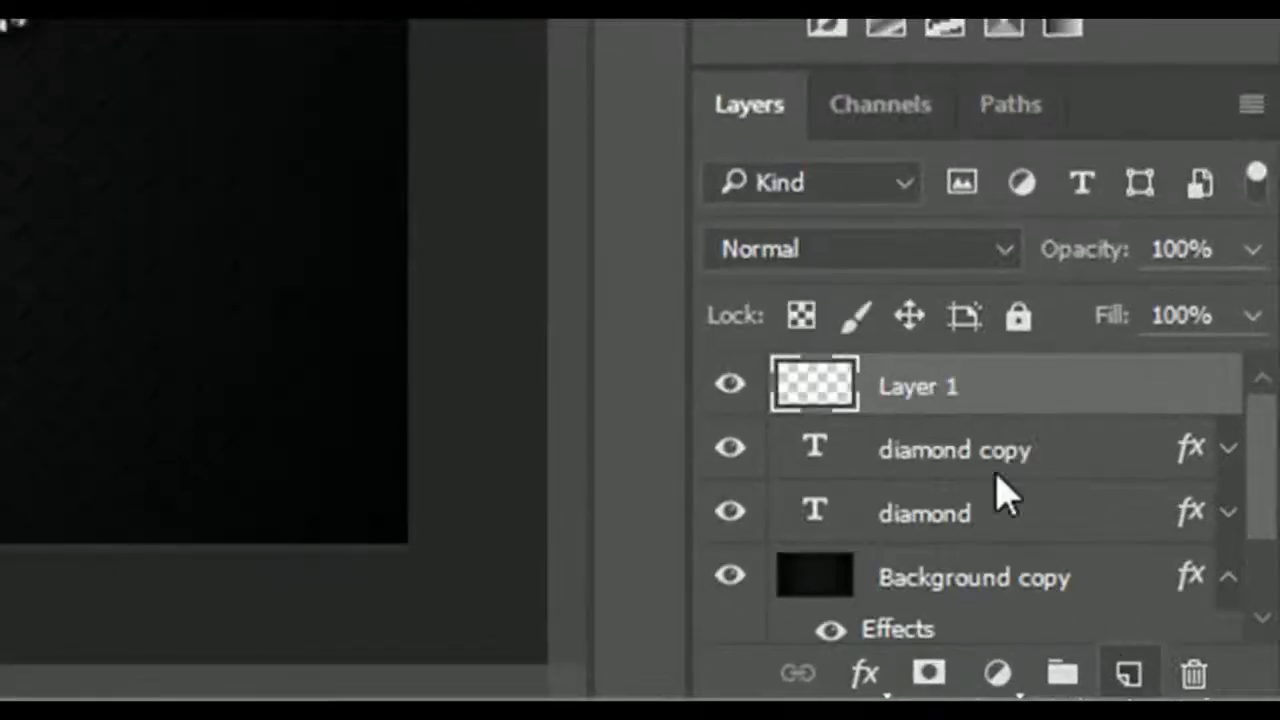
pyautogui.doubleClick(916, 390)
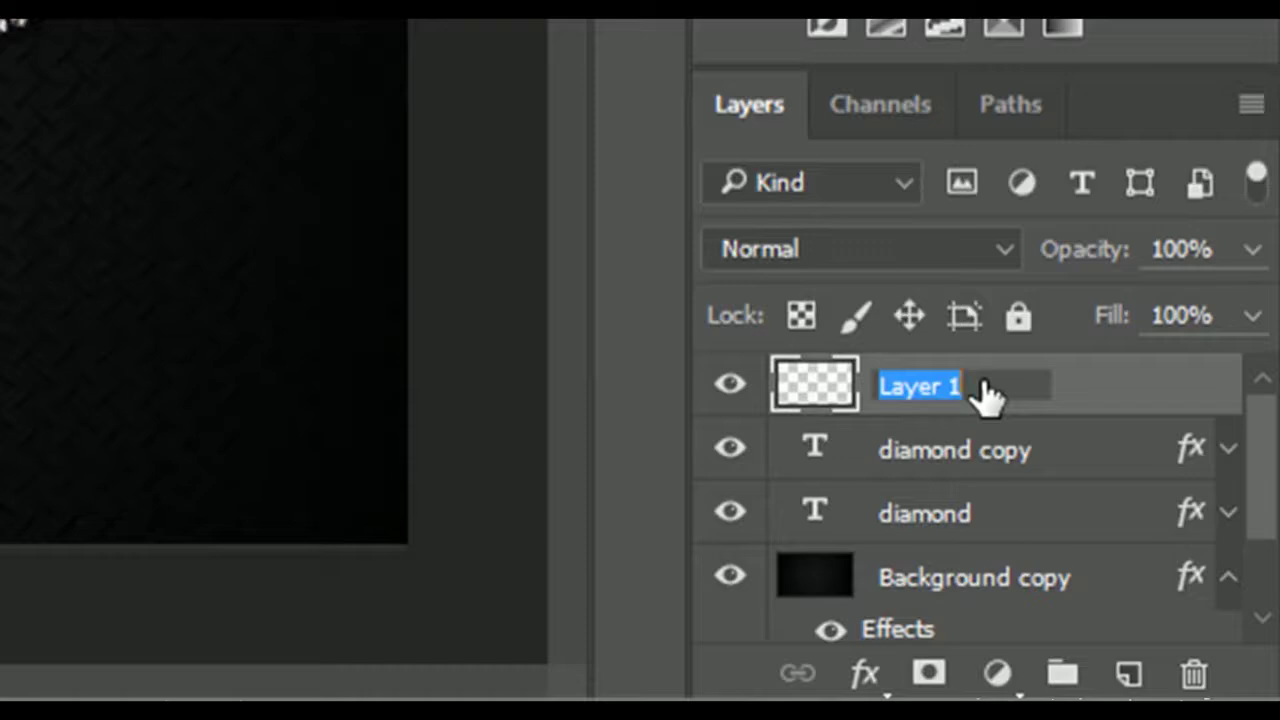
pyautogui.write('Spar')
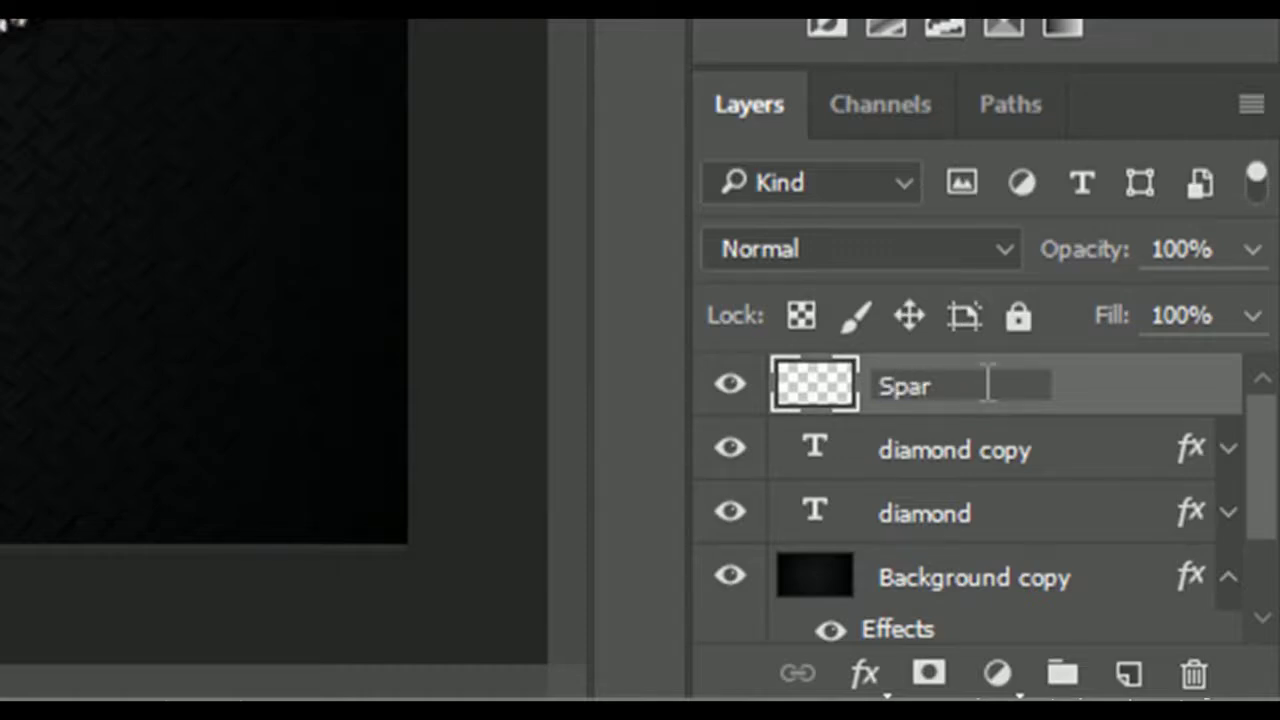
pyautogui.write('kles')
pyautogui.press('Return')
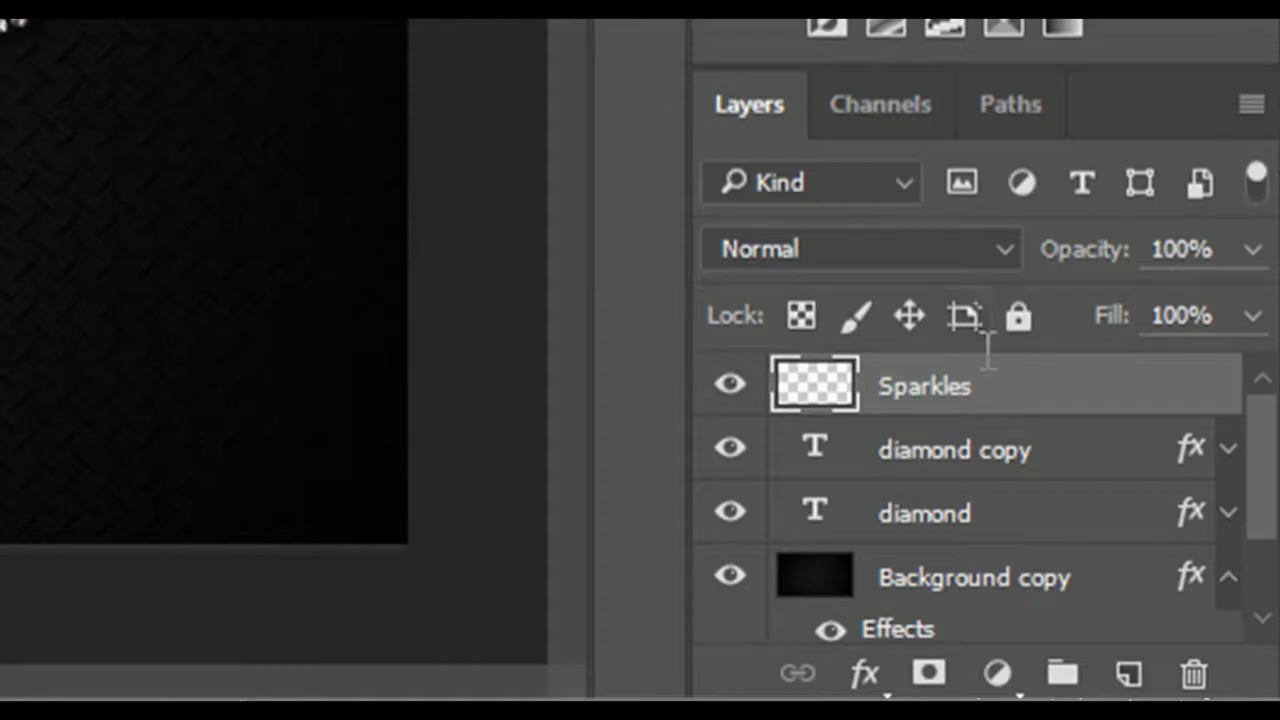
pyautogui.click(965, 252)
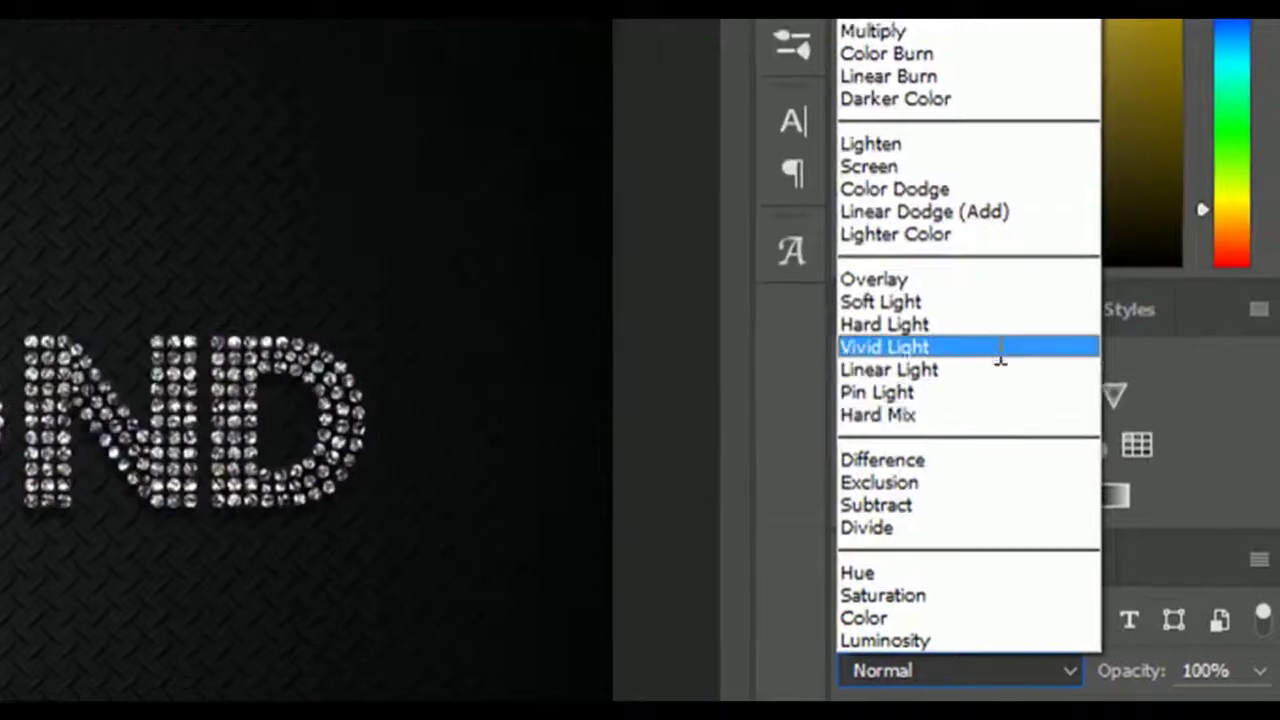
pyautogui.click(995, 368)
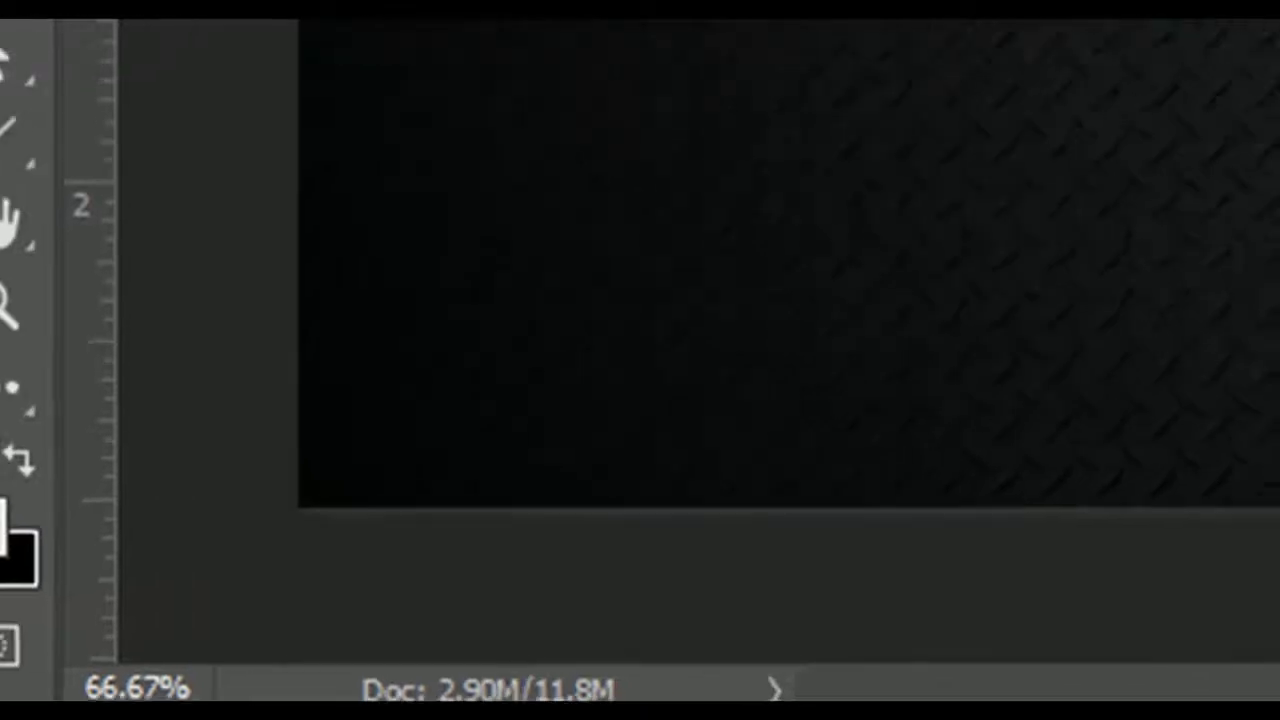
# Set the foreground color to #f4f1e3
pyautogui.click(18, 555)
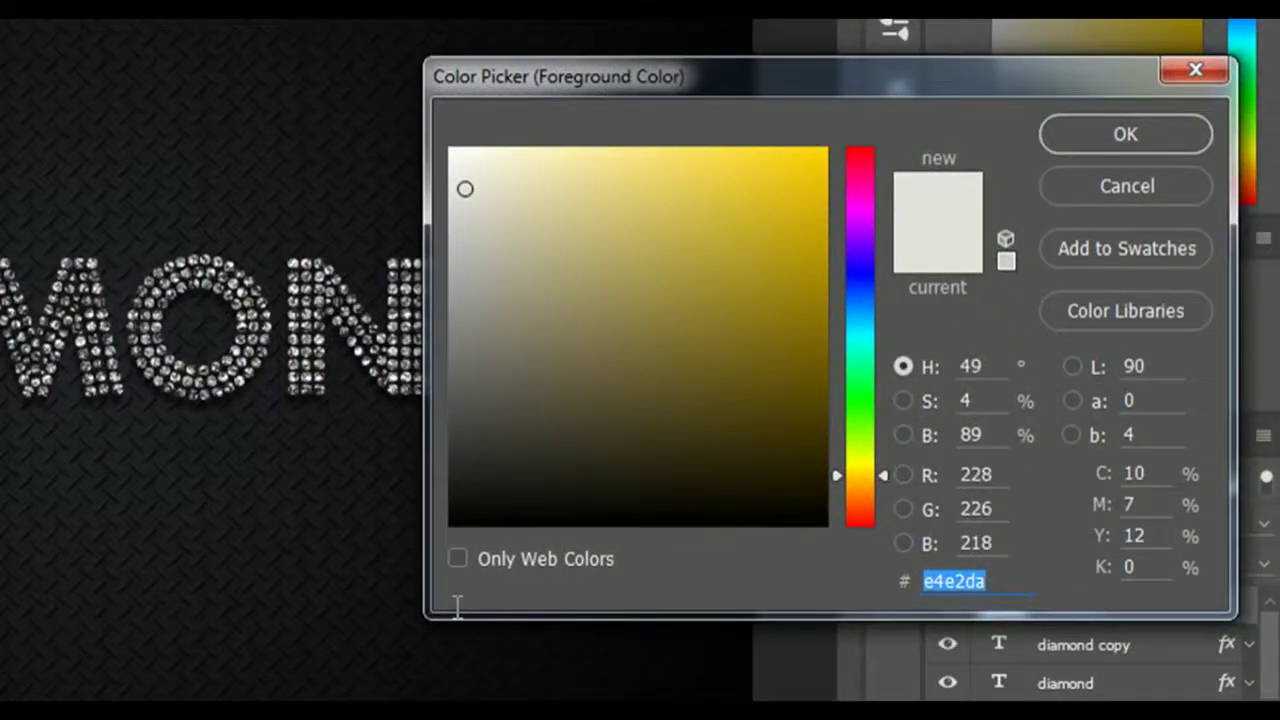
pyautogui.write('f4f')
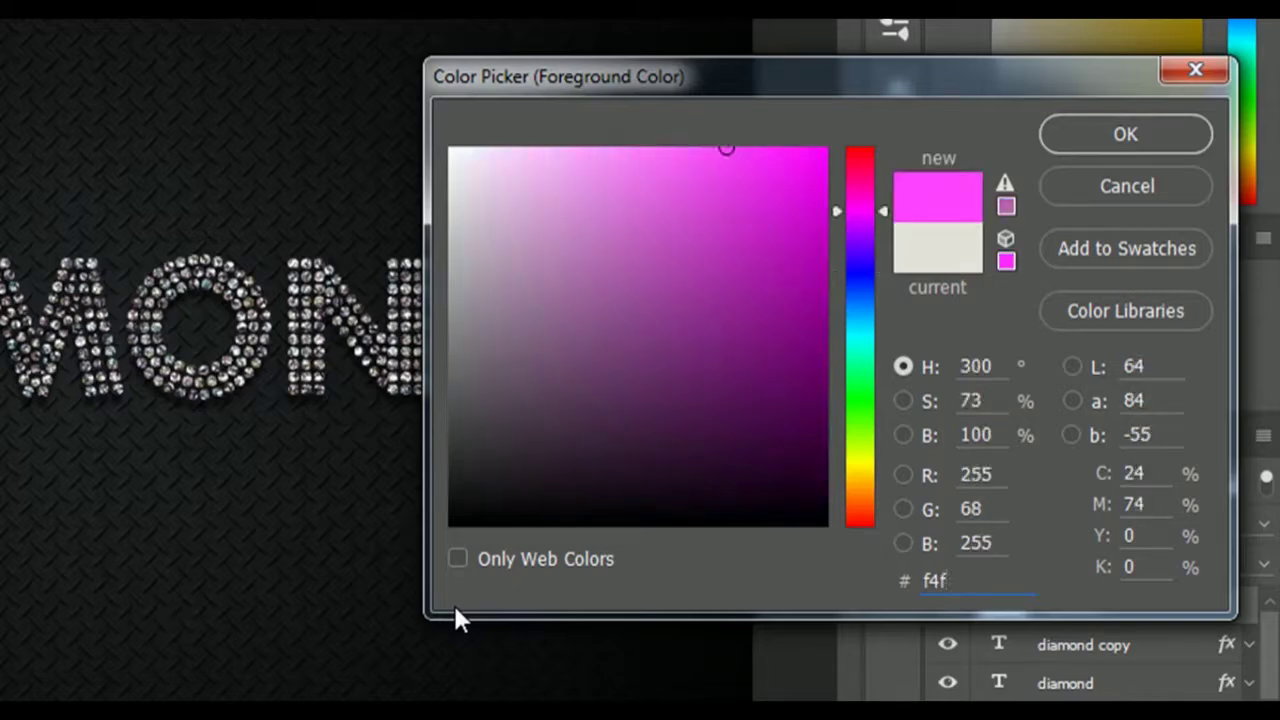
pyautogui.write('1e3')
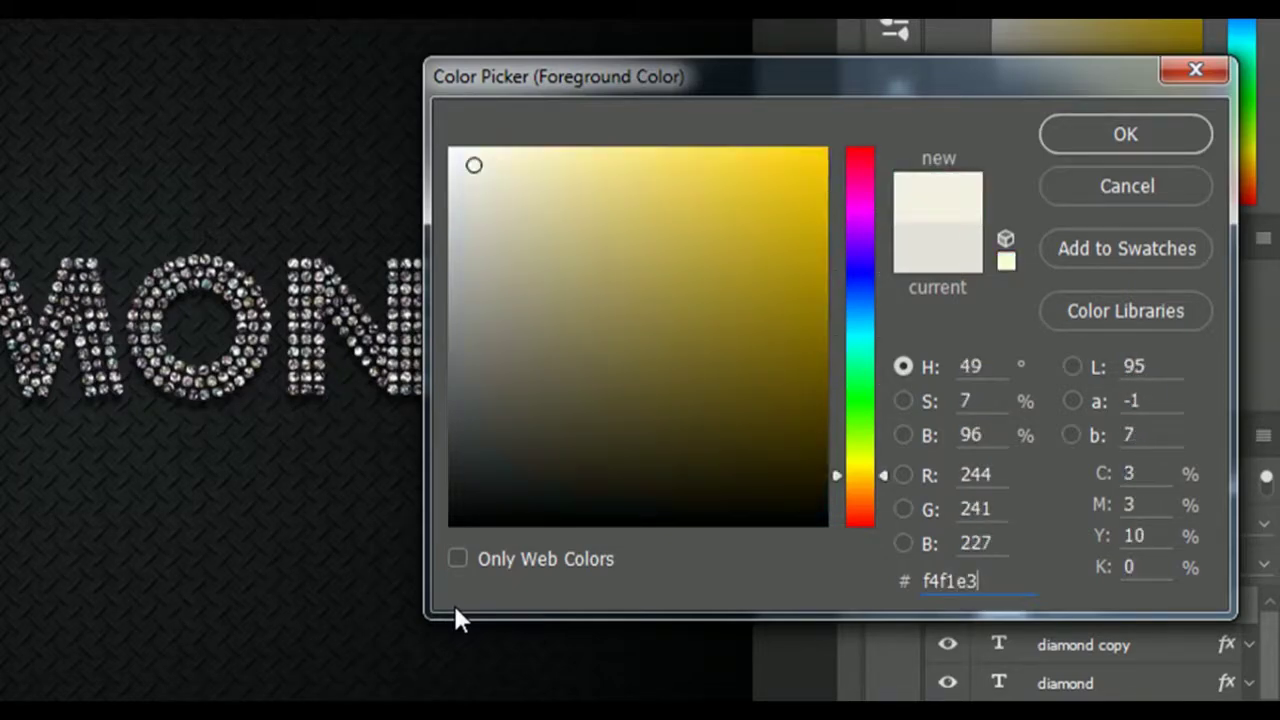
pyautogui.press('Return')
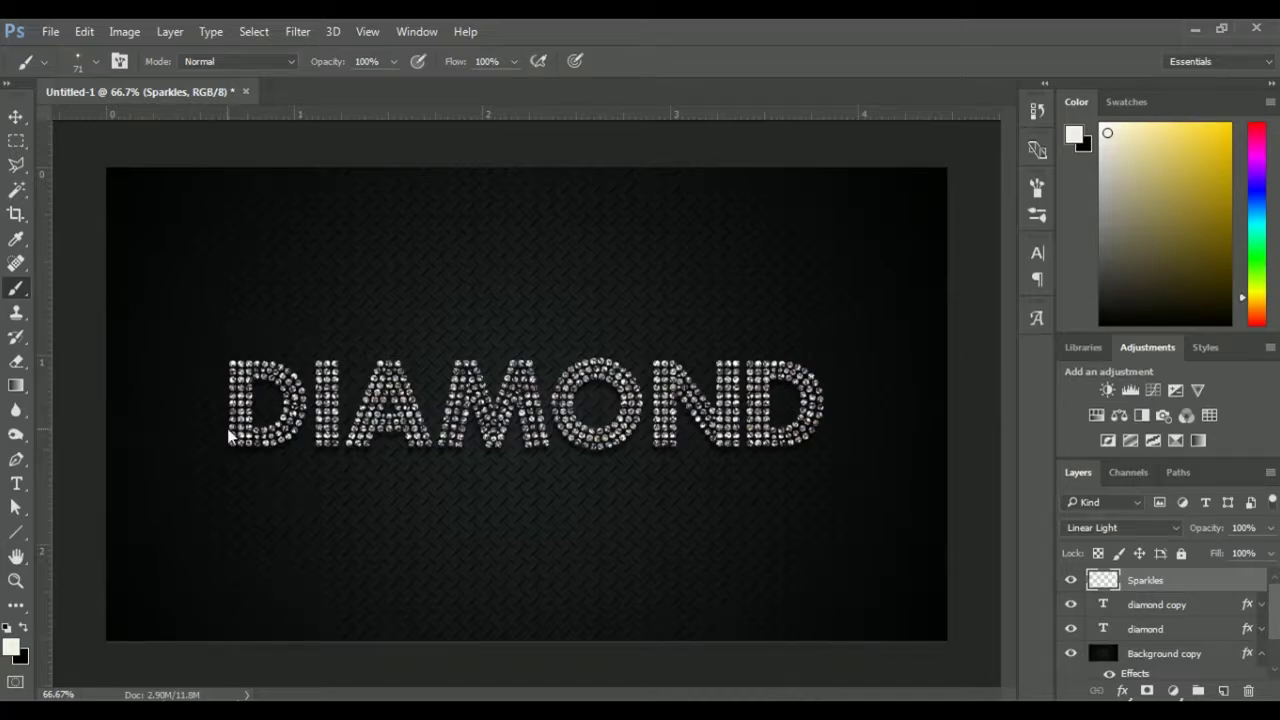
# Enlarge the star brush to about 94 px and paint single sparkles on two corners of the D, the I, and the top of the A
pyautogui.rightClick(240, 362)
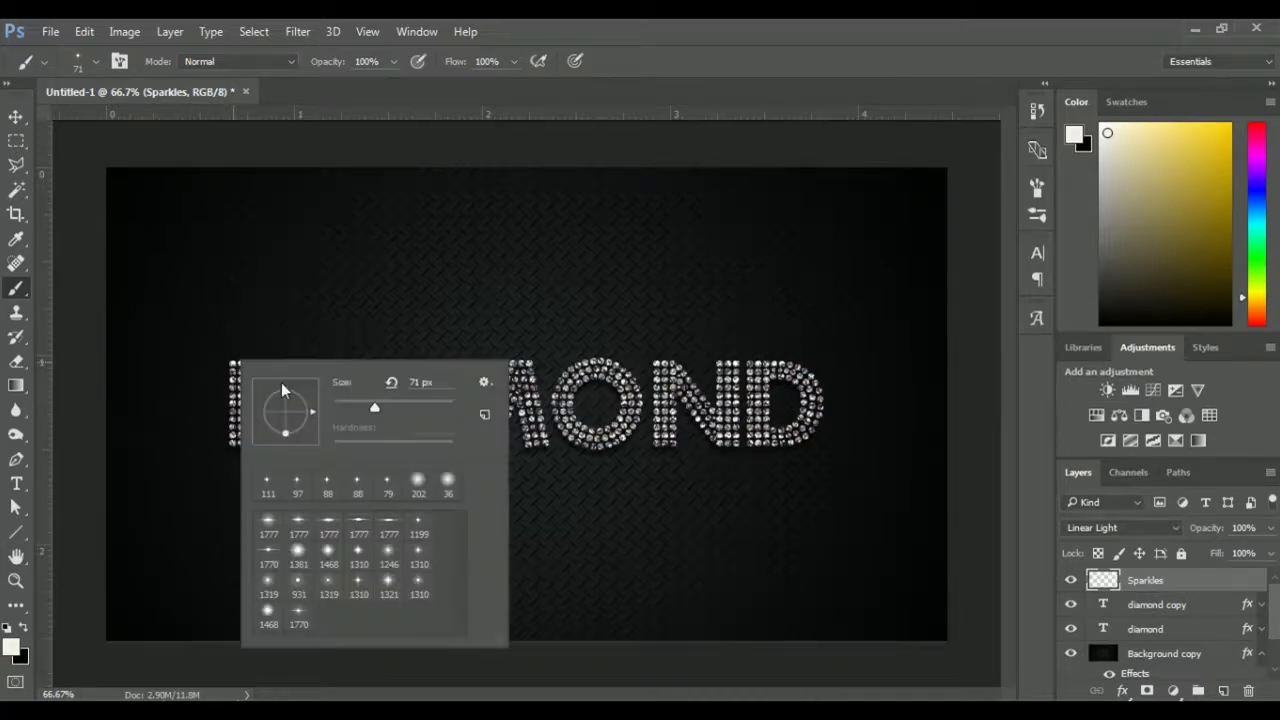
pyautogui.moveTo(376, 408); pyautogui.dragTo(378, 408)
pyautogui.click(230, 365)
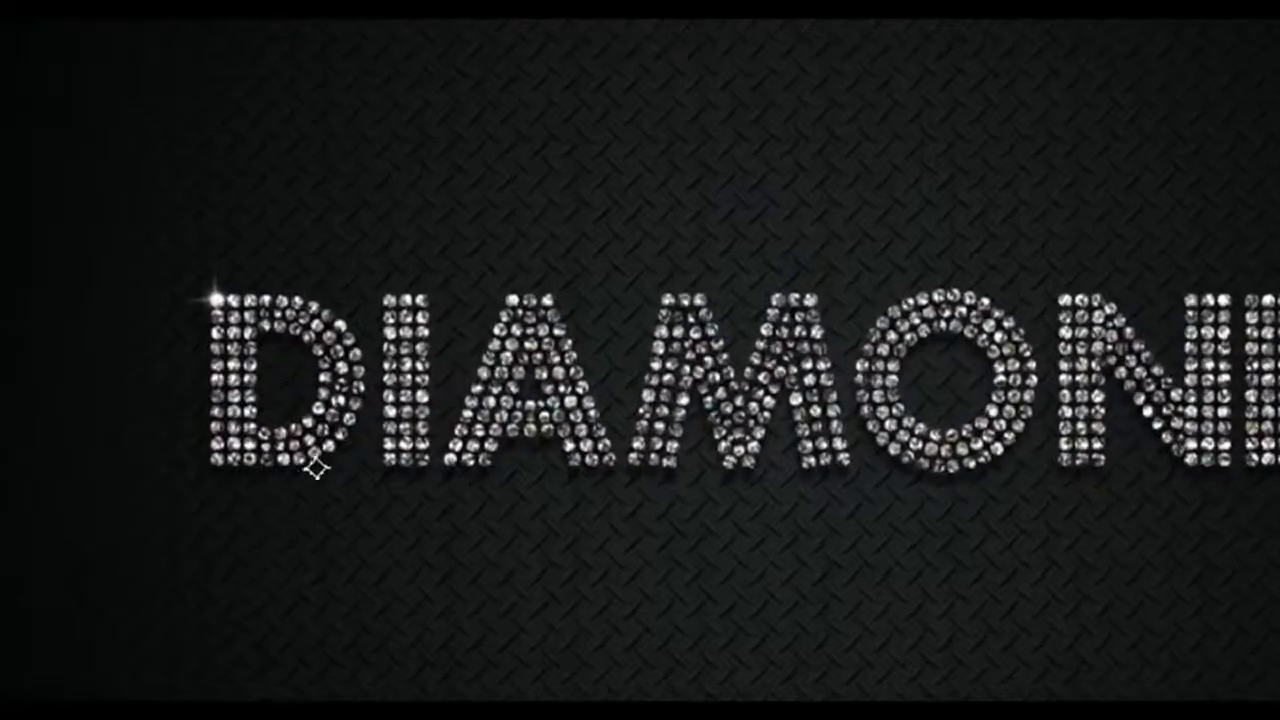
pyautogui.click(340, 436)
pyautogui.click(419, 377)
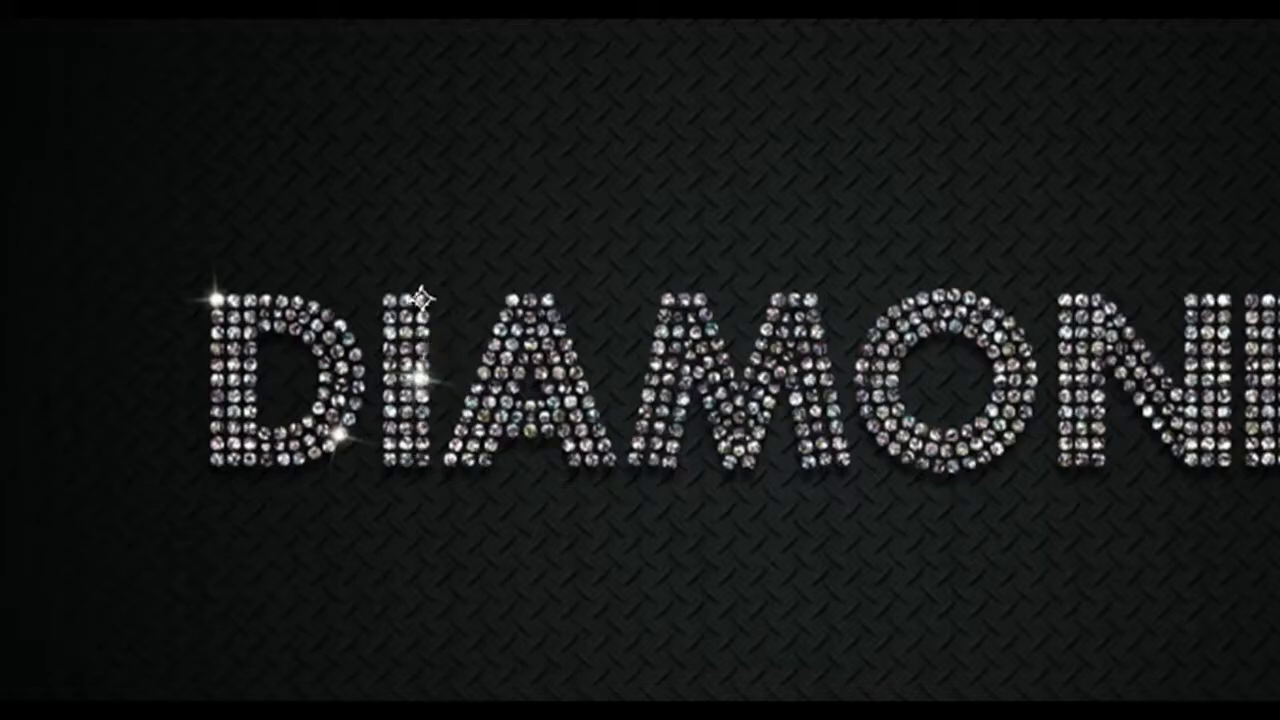
pyautogui.click(508, 295)
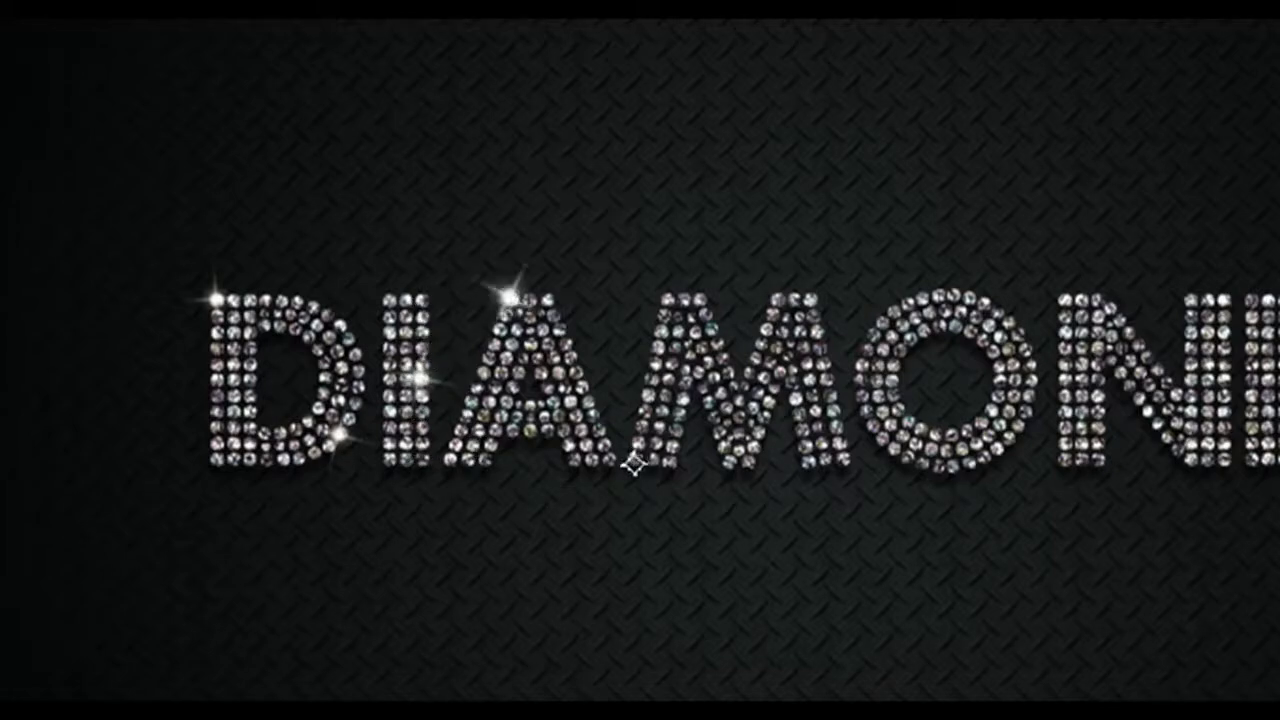
# Set the star brush size to 69 px and paint sparkles on the A's lower right foot and the M's upper left and bottom middle
pyautogui.rightClick(614, 343)
pyautogui.moveTo(917, 437); pyautogui.dragTo(878, 437)
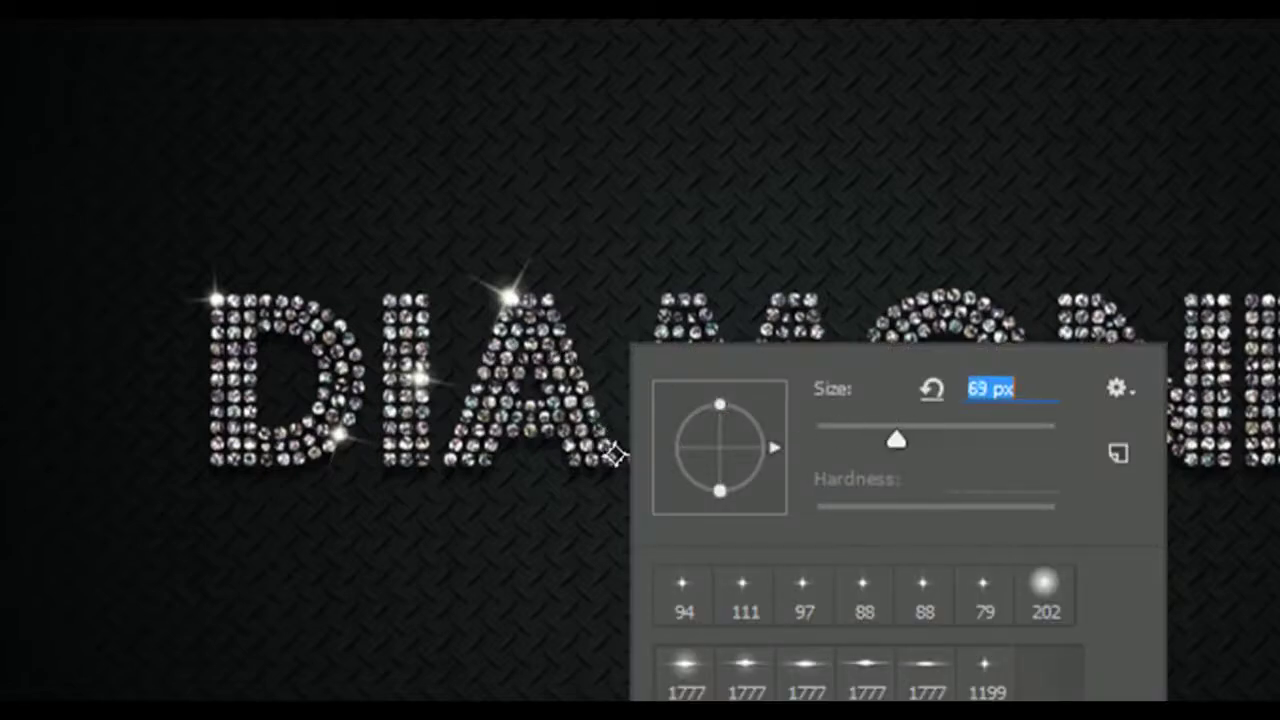
pyautogui.click(607, 452)
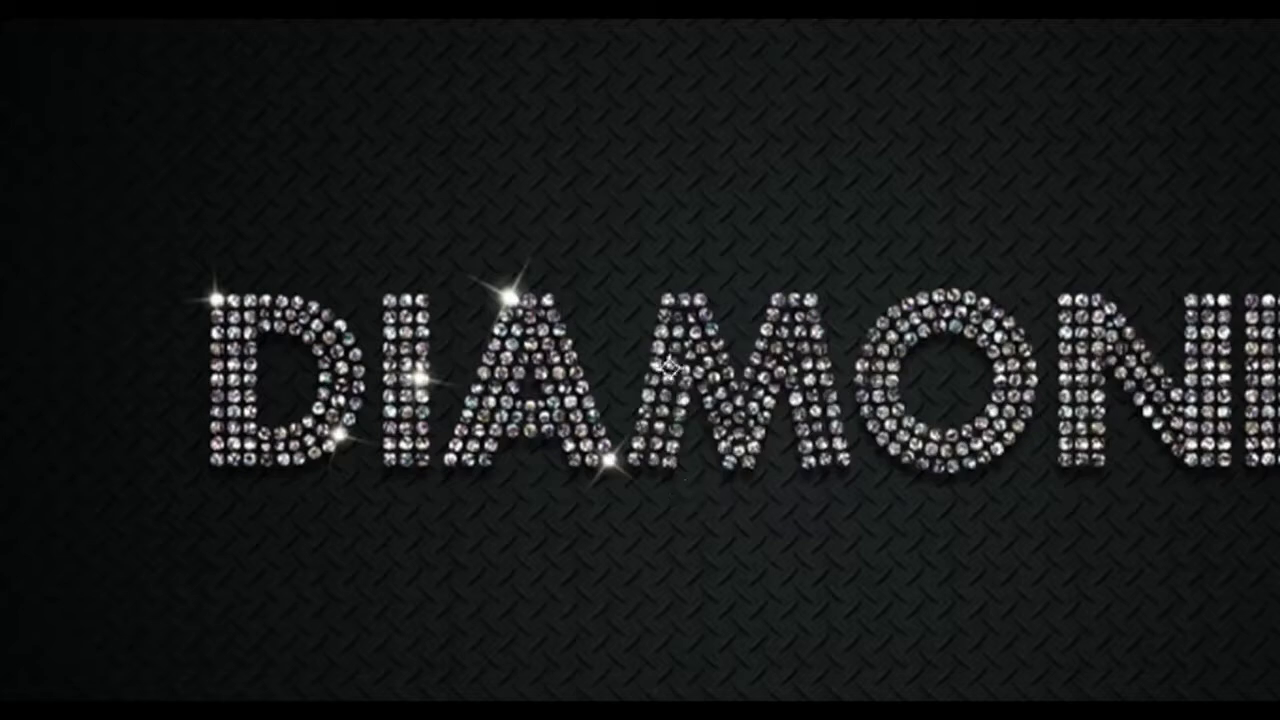
pyautogui.click(665, 298)
pyautogui.click(750, 462)
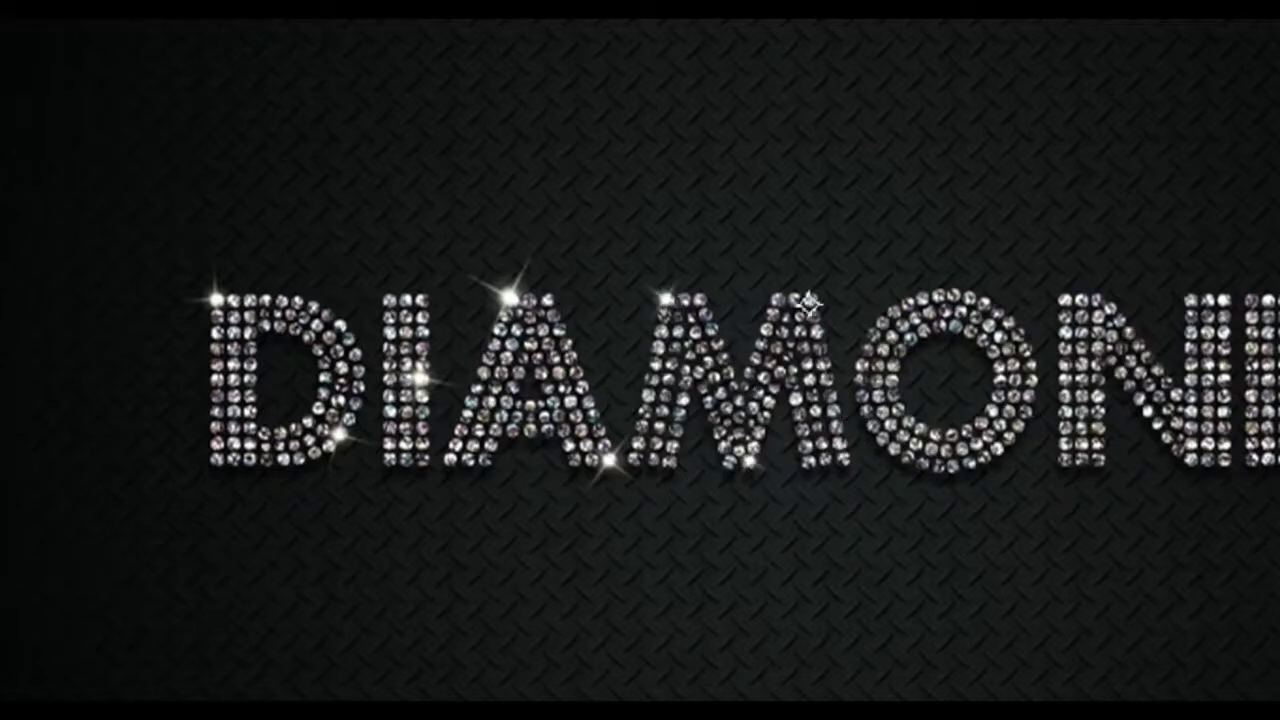